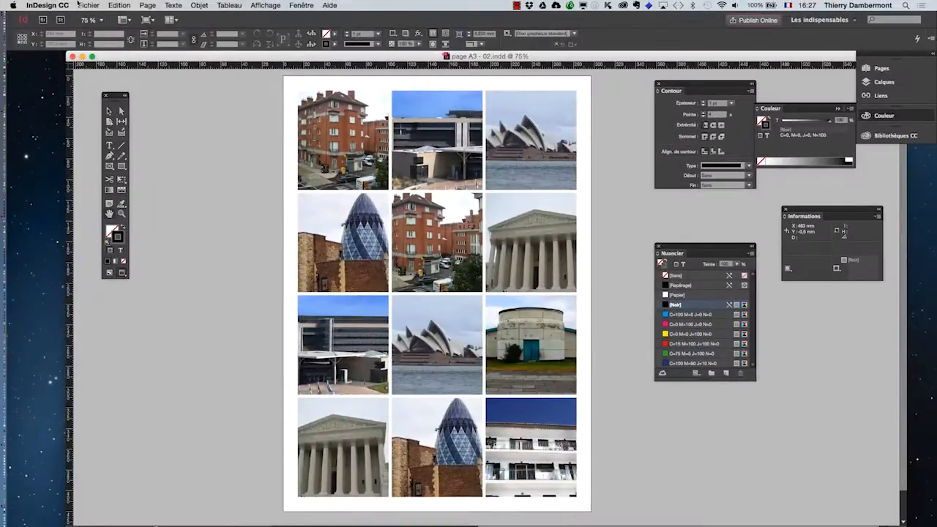
pyautogui.click(87, 5)
pyautogui.click(112, 78)
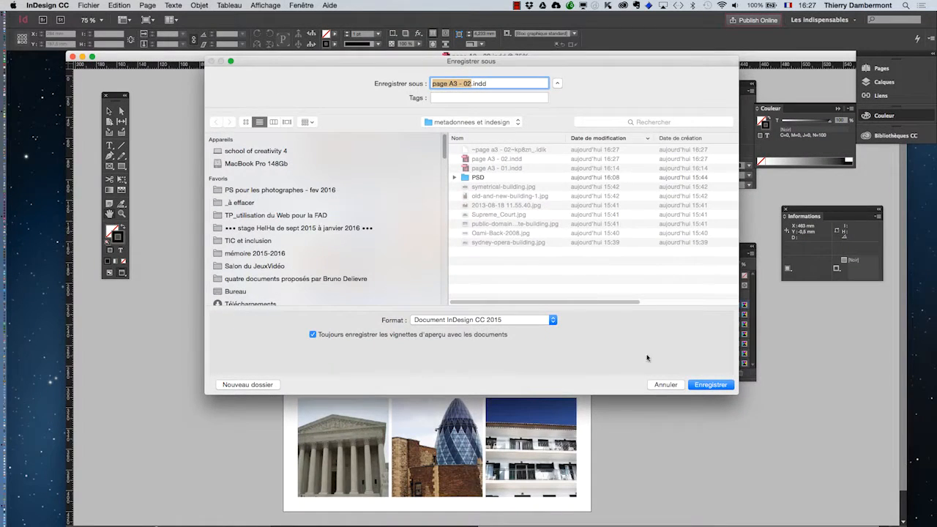
pyautogui.click(673, 386)
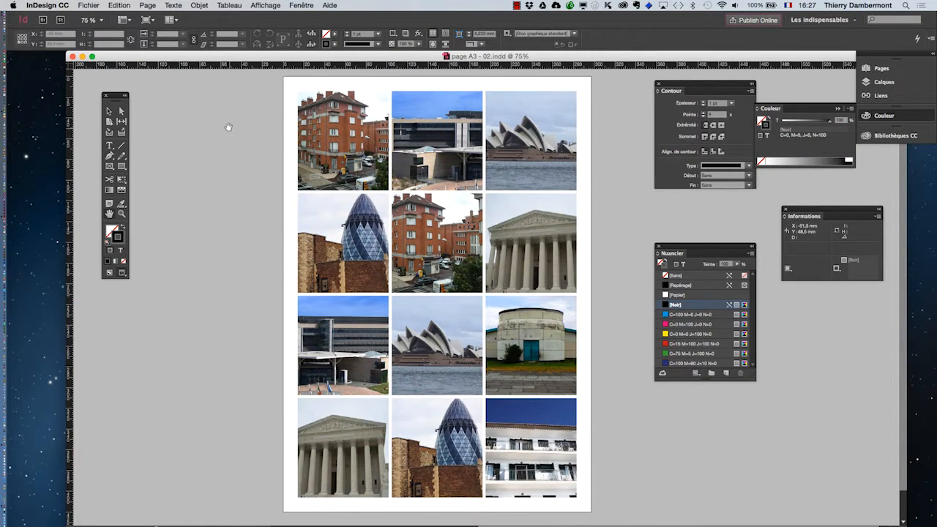
# Open the caption format settings (Format des légendes) and move the dialog clear of the page's lower images
pyautogui.click(109, 112)
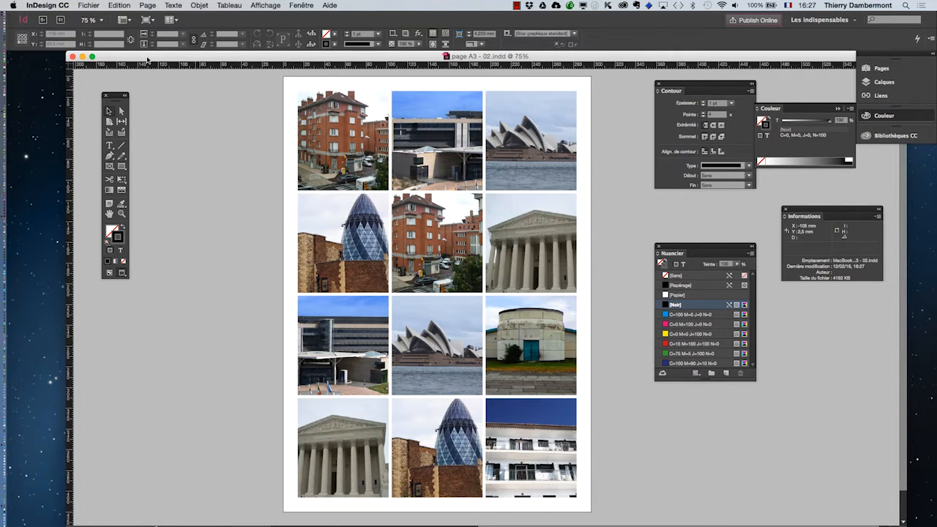
pyautogui.click(146, 5)
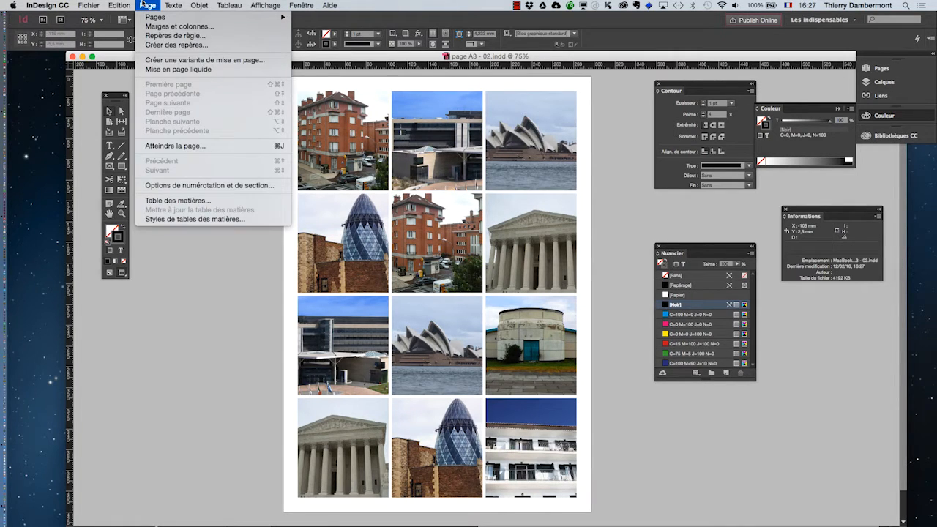
pyautogui.moveTo(125, 5)
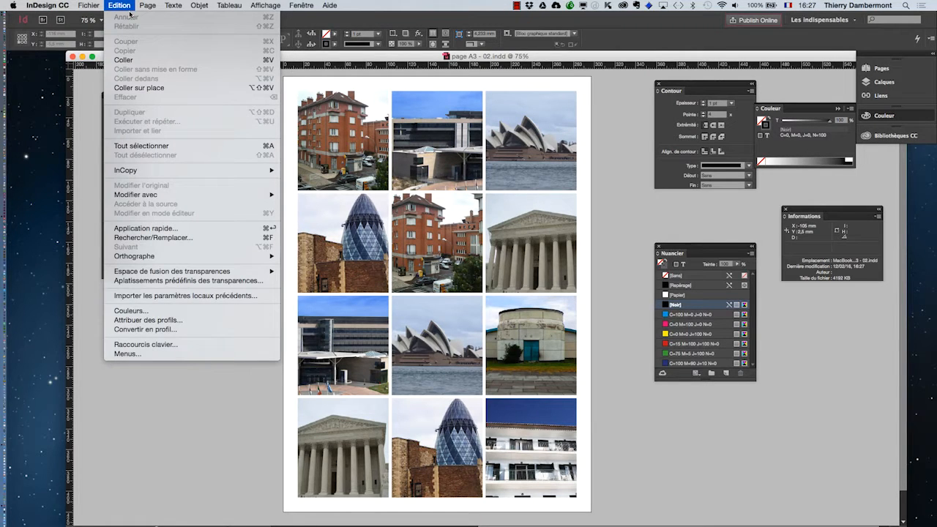
pyautogui.moveTo(174, 7)
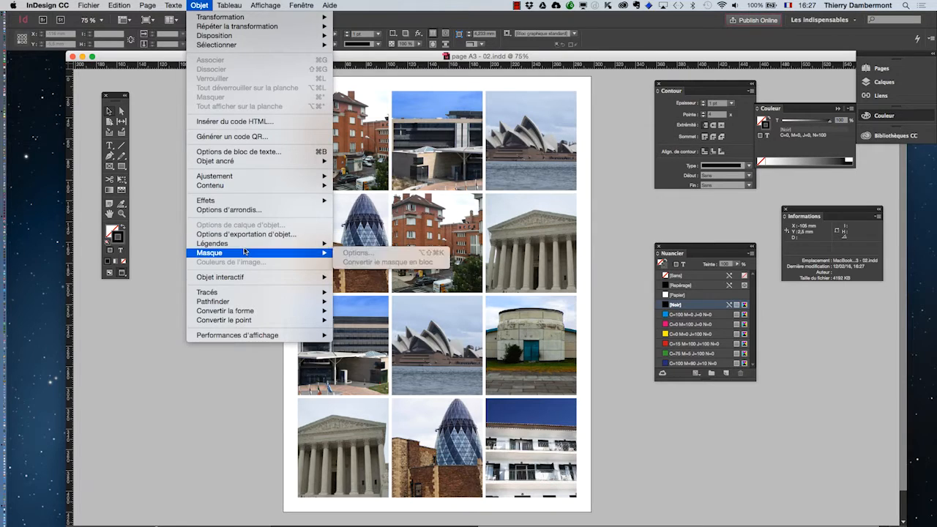
pyautogui.moveTo(243, 246)
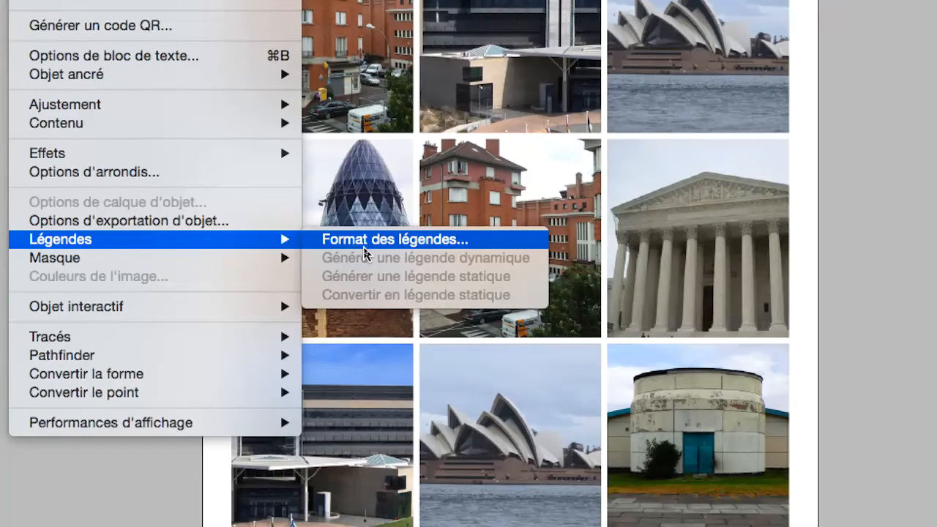
pyautogui.click(365, 246)
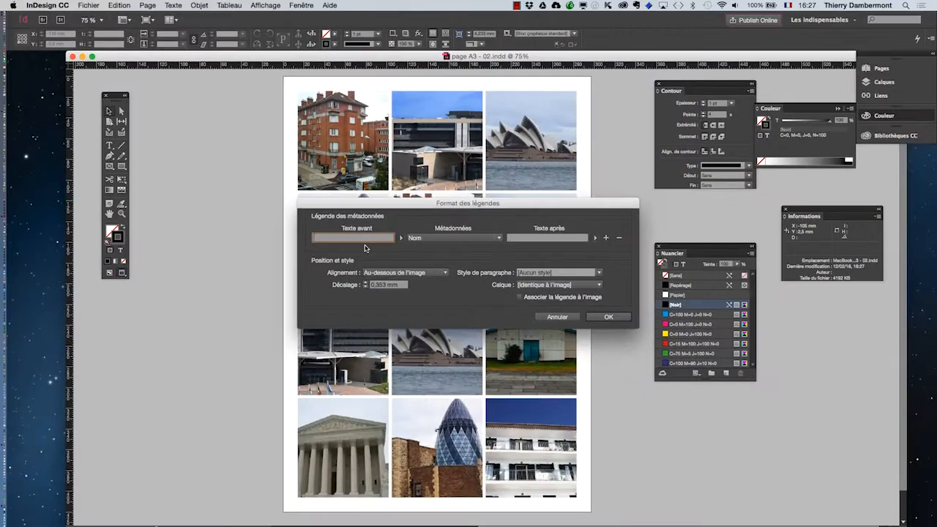
pyautogui.moveTo(354, 204); pyautogui.dragTo(217, 128)
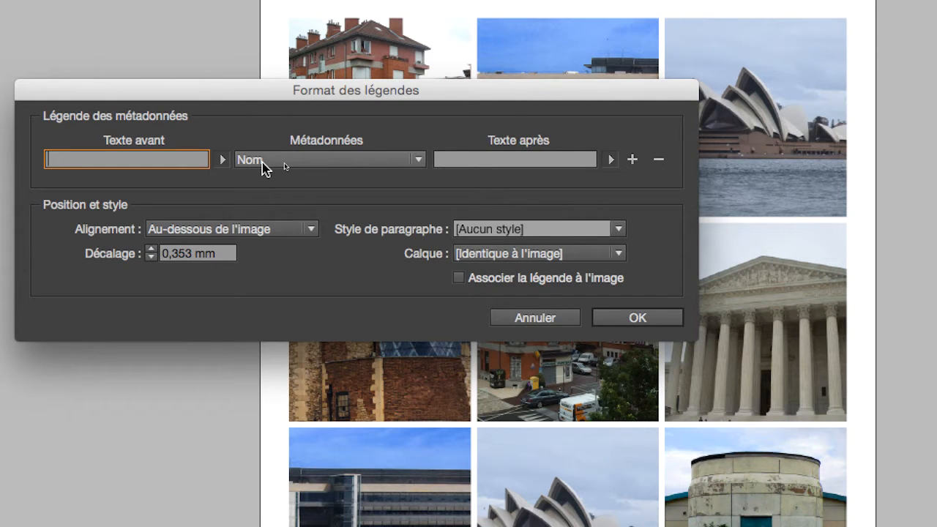
# Look through the metadata fields available for captions and keep Nom as the caption's metadata
pyautogui.click(265, 161)
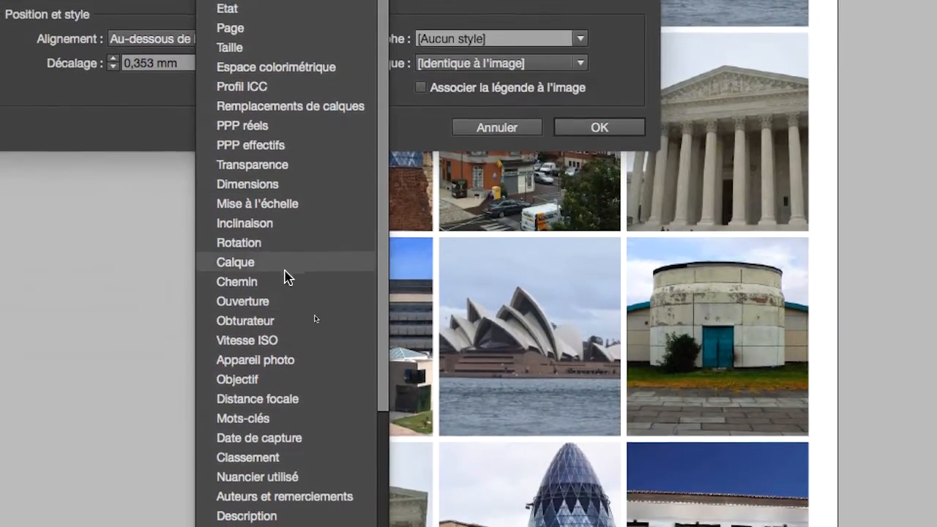
pyautogui.scroll(-5, 287, 287)
pyautogui.scroll(-6, 286, 287)
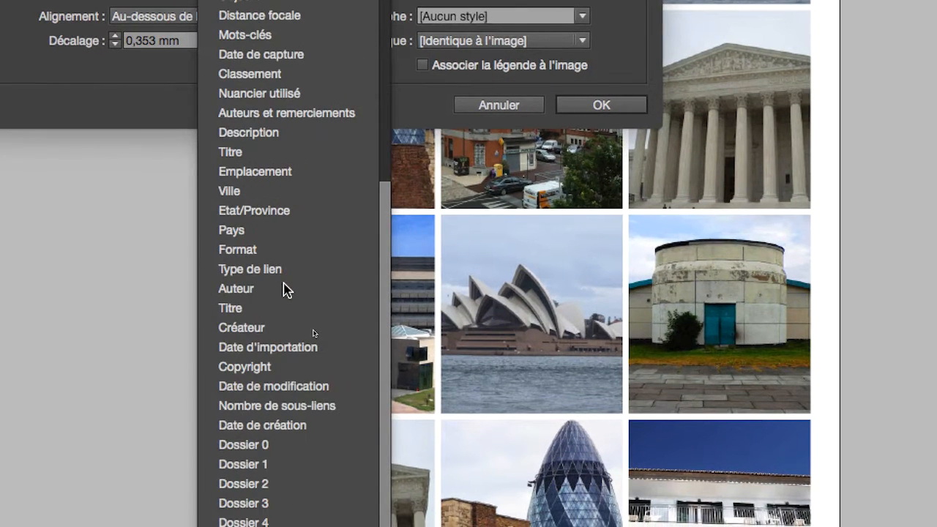
pyautogui.scroll(-2, 283, 296)
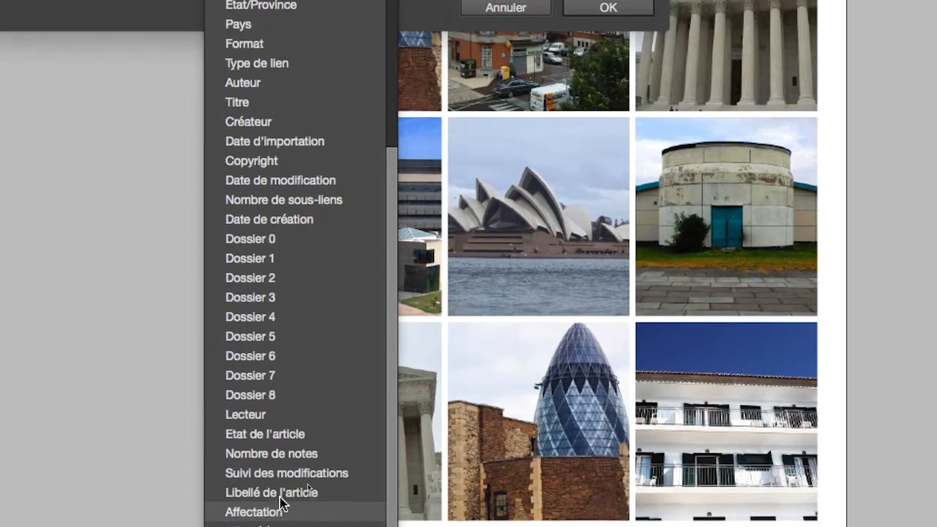
pyautogui.scroll(15, 286, 358)
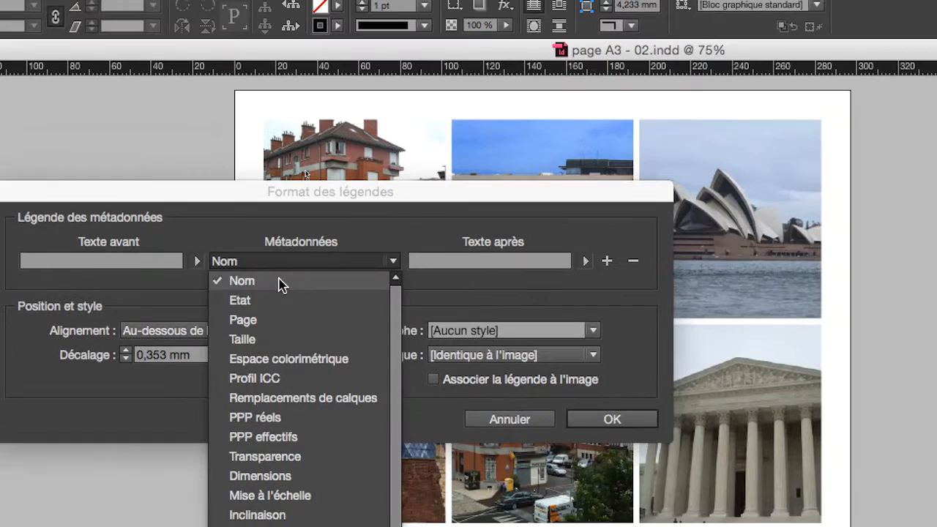
pyautogui.click(279, 279)
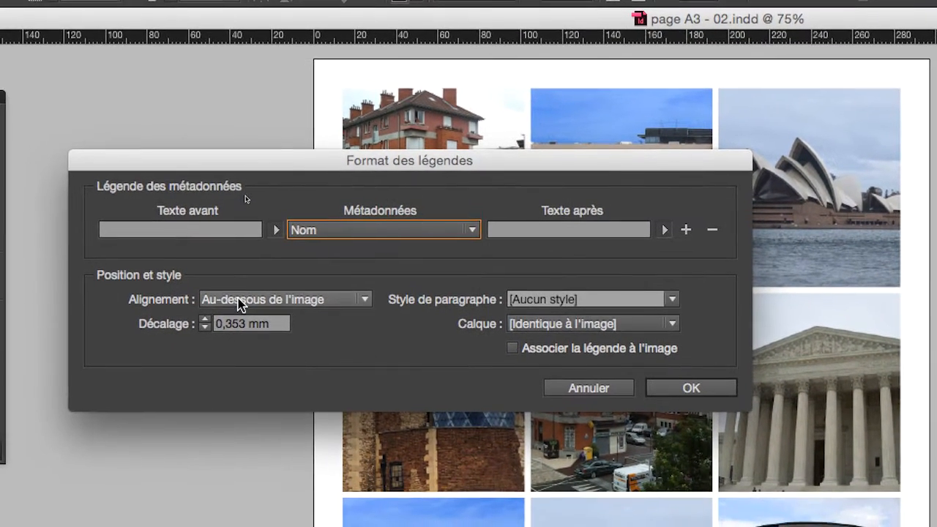
# Align the captions above the image (Au-dessus de l'image) and set their offset to 5 mm
pyautogui.click(166, 344)
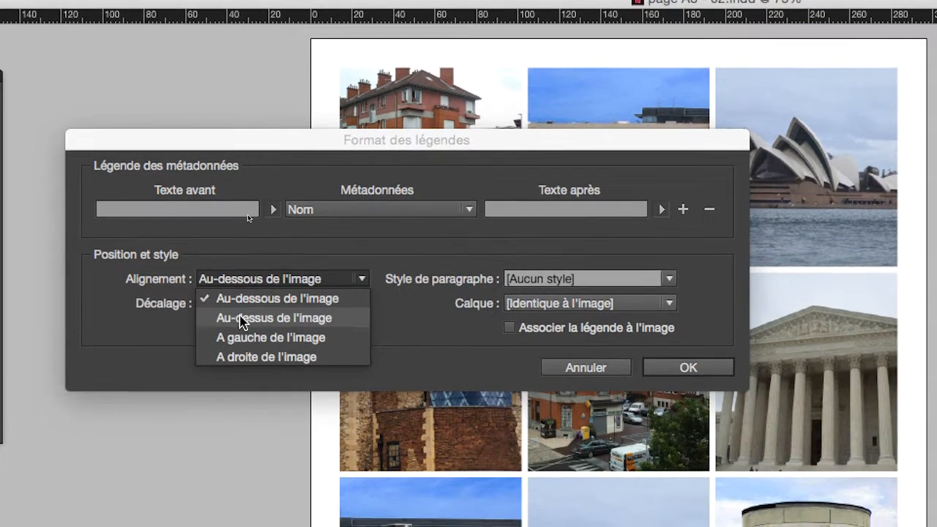
pyautogui.click(242, 318)
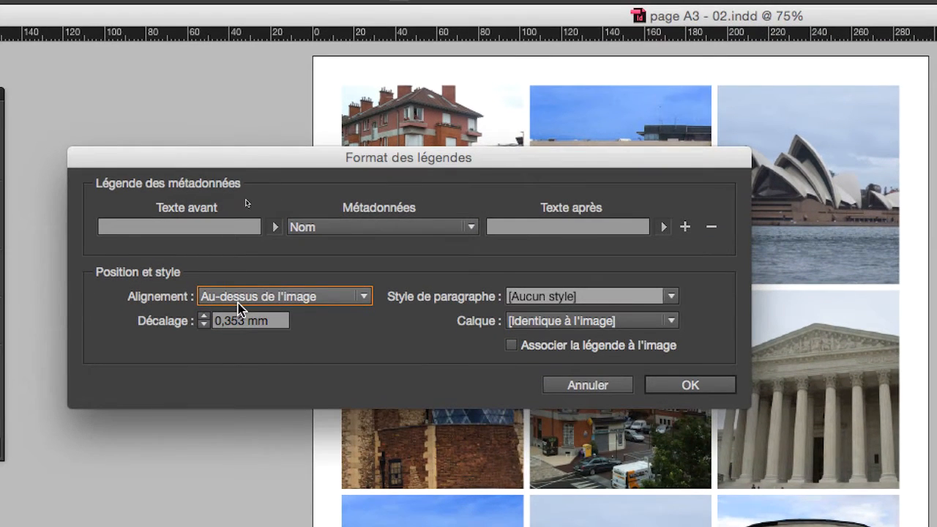
pyautogui.click(238, 300)
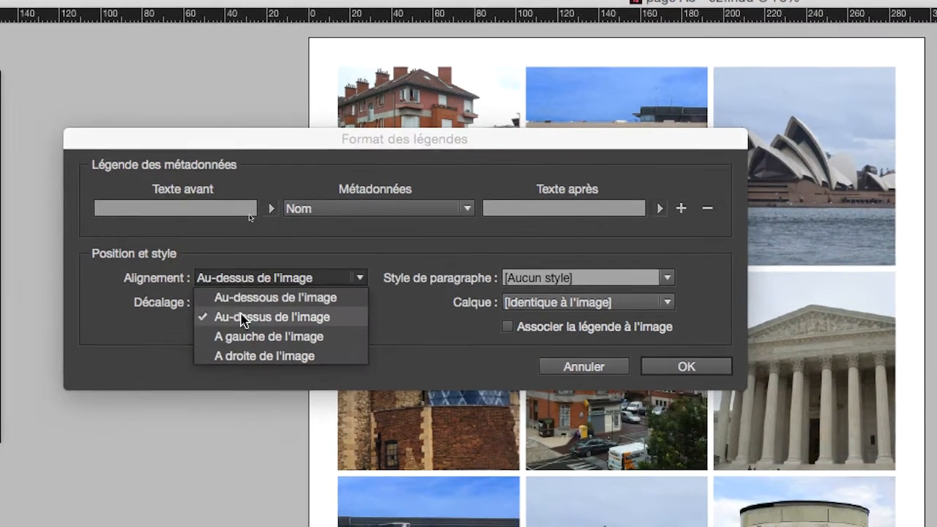
pyautogui.click(241, 317)
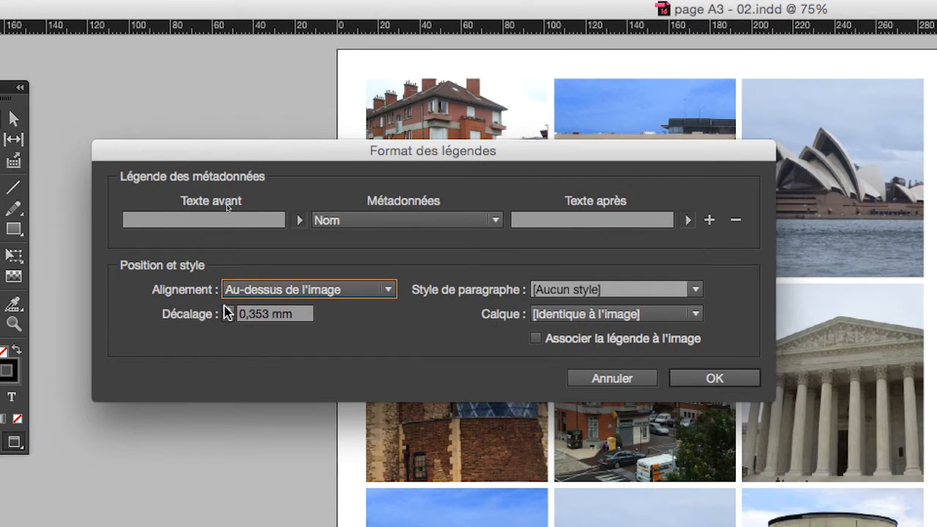
pyautogui.click(229, 318)
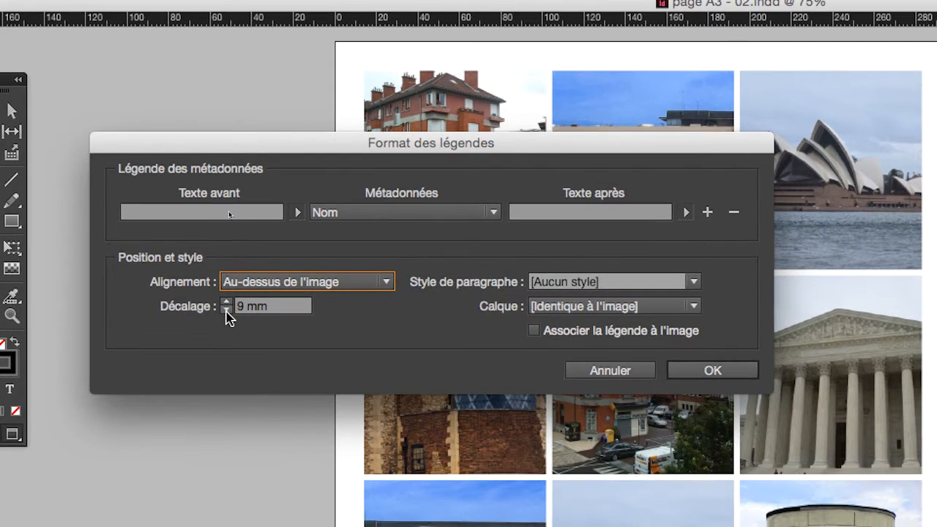
pyautogui.click(227, 313)
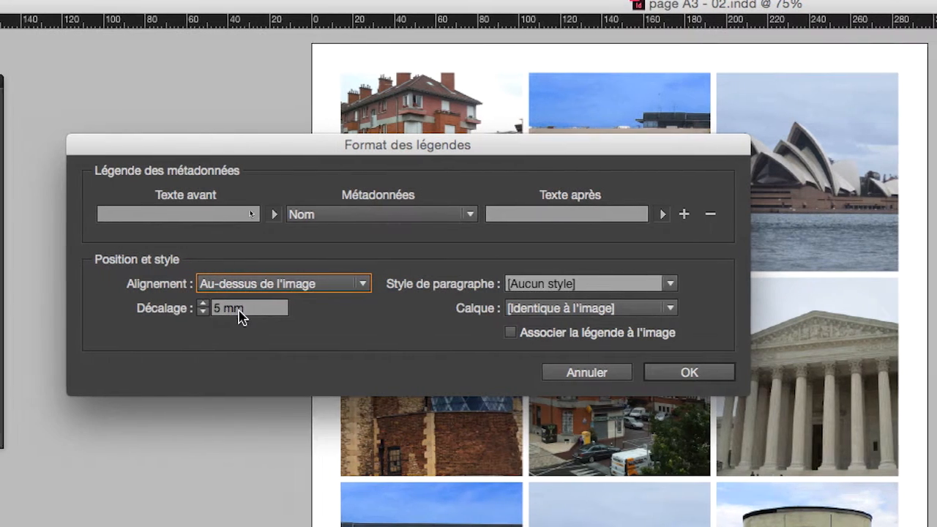
pyautogui.moveTo(267, 309); pyautogui.dragTo(233, 311)
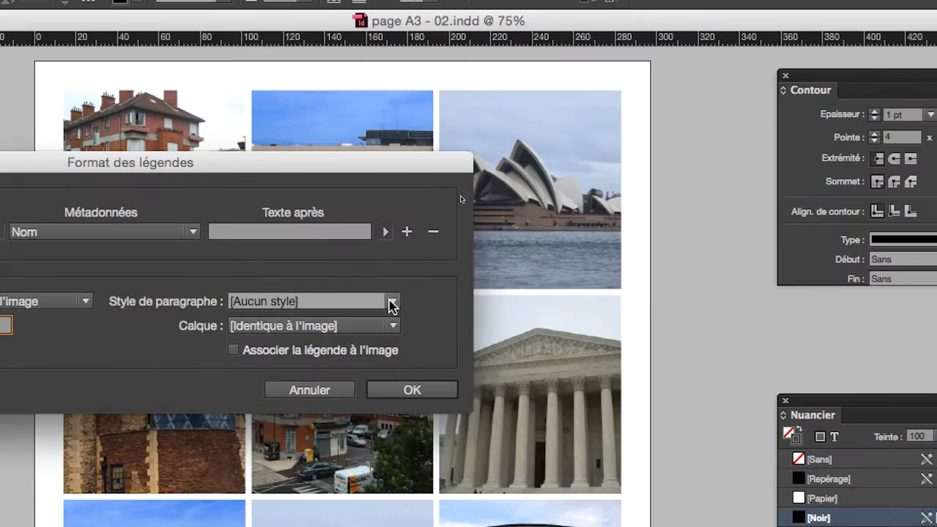
# Create a new paragraph style named legende for the captions and confirm the caption format
pyautogui.click(567, 284)
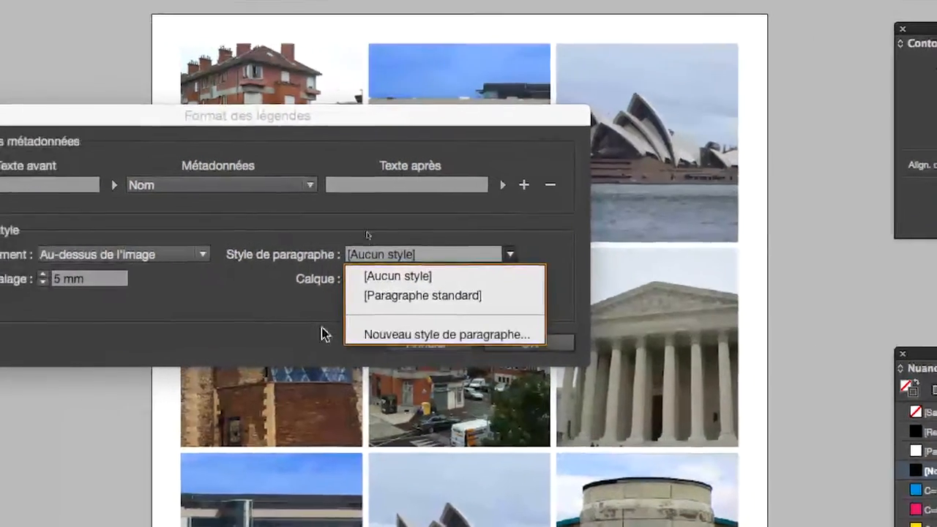
pyautogui.click(326, 335)
pyautogui.click(508, 255)
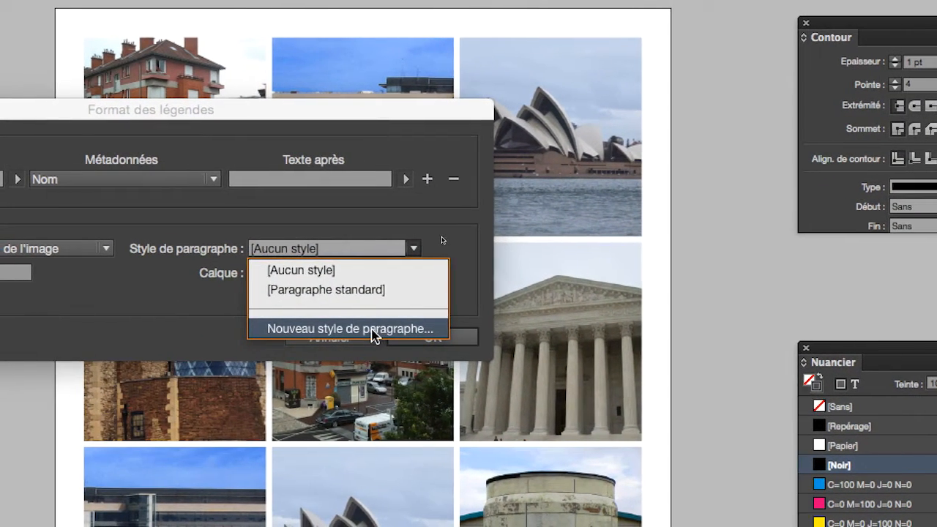
pyautogui.click(373, 331)
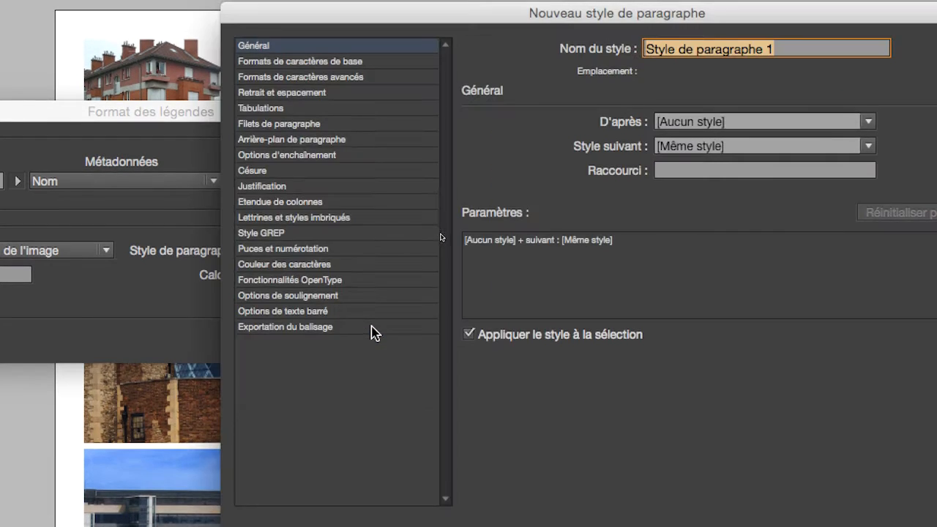
pyautogui.write('legende')
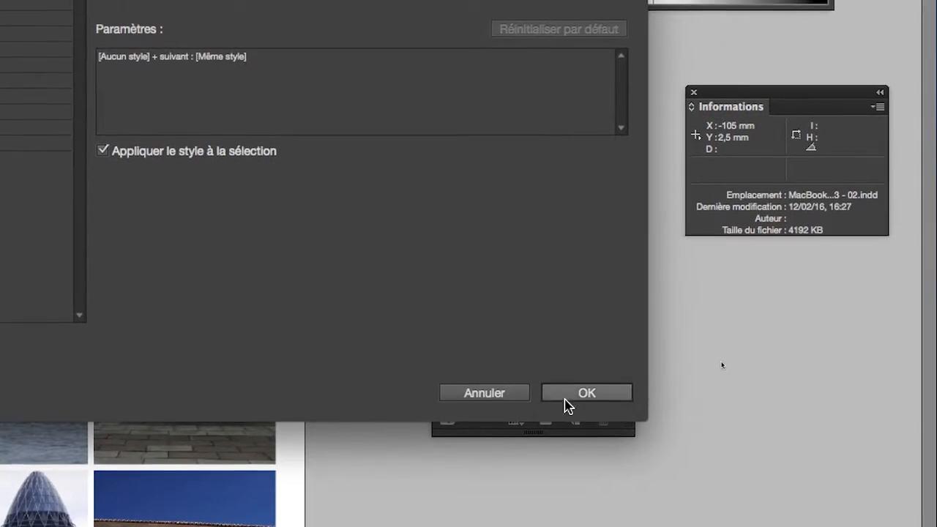
pyautogui.click(567, 405)
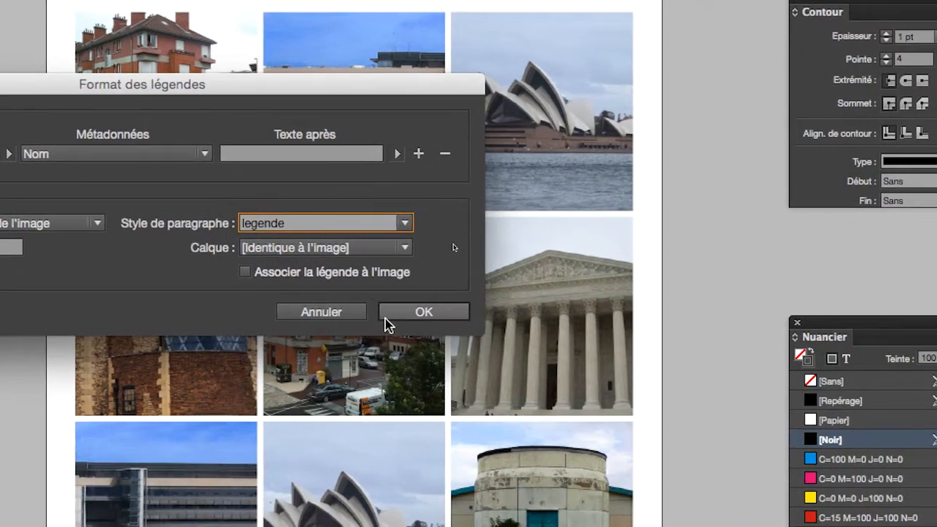
pyautogui.click(392, 320)
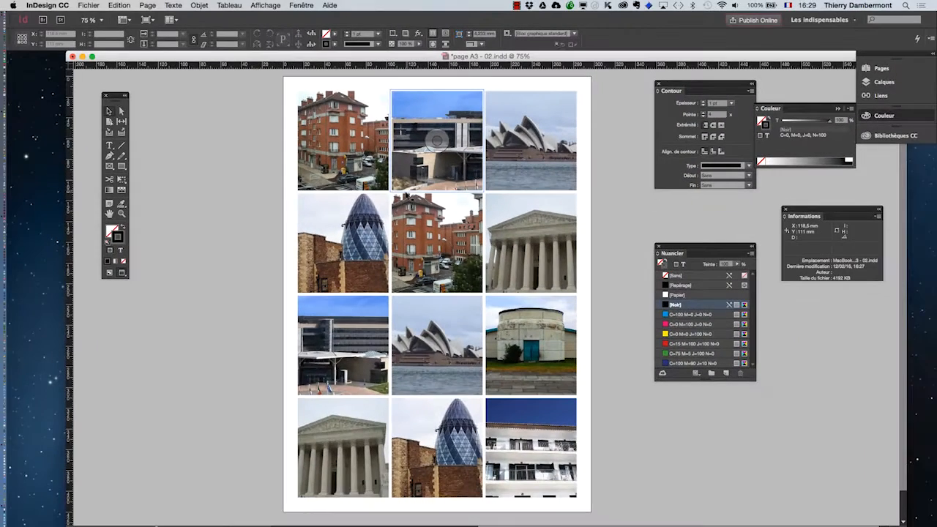
# Reopen the caption format settings to check the metadata, alignment, offset and paragraph style, and close them
pyautogui.click(200, 5)
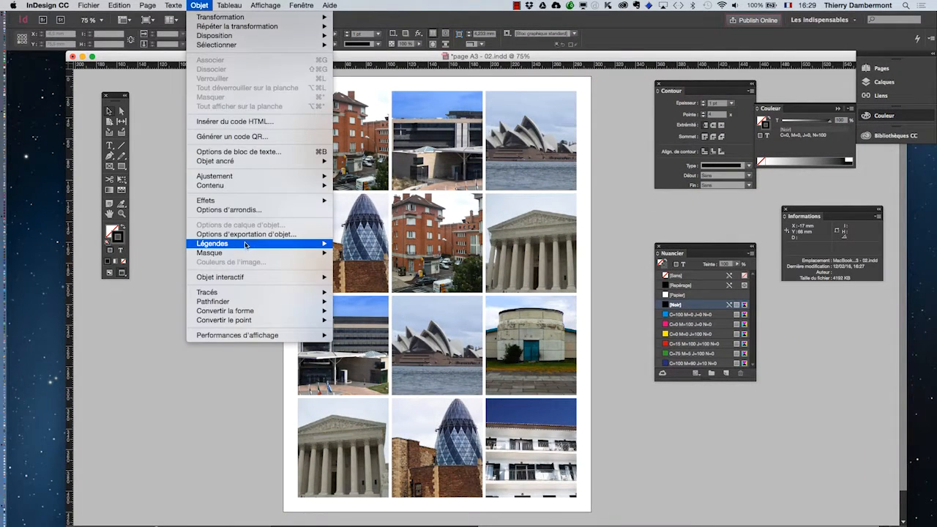
pyautogui.moveTo(285, 244)
pyautogui.click(344, 244)
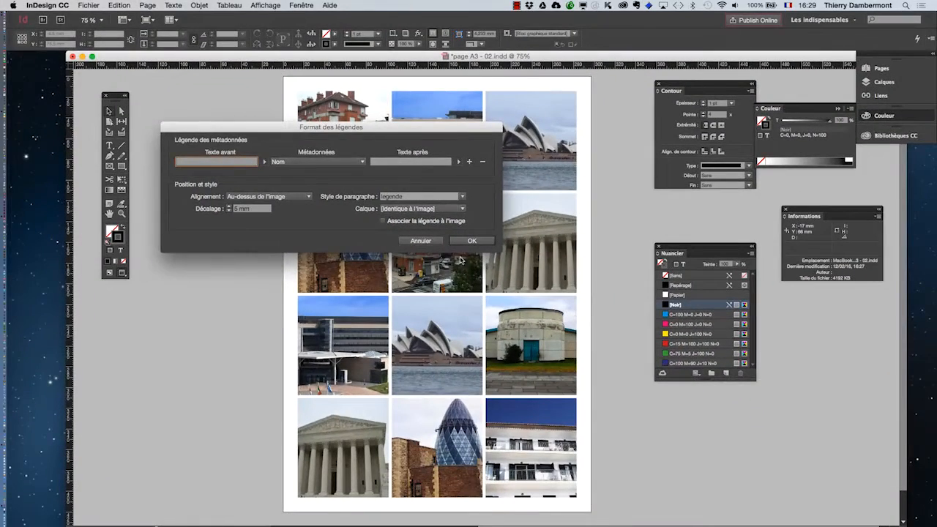
pyautogui.click(471, 240)
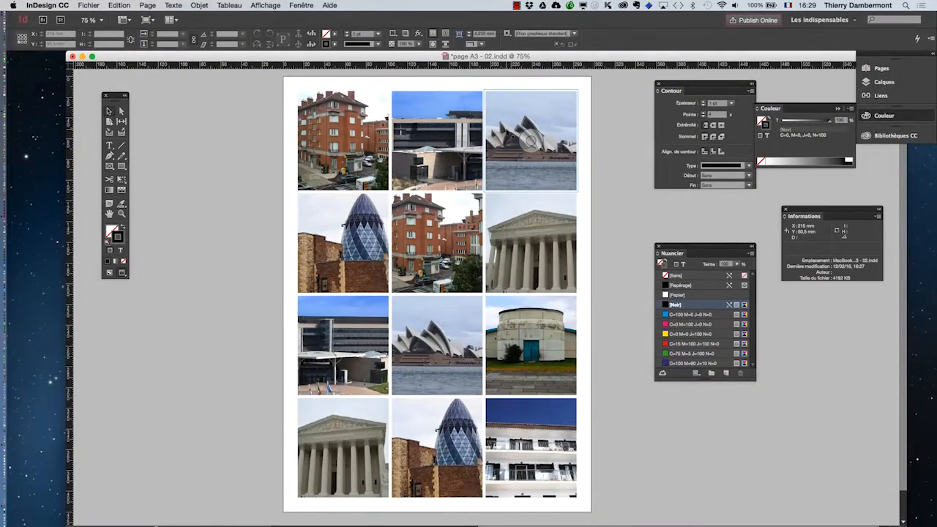
# Select the opera house image content inside its frame in the first row to examine its full extent, and deselect it
pyautogui.click(506, 132)
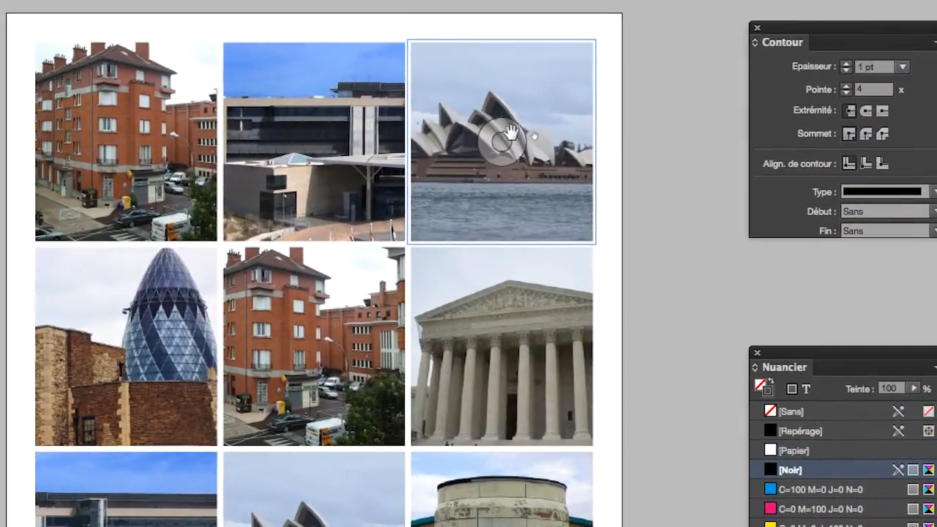
pyautogui.click(417, 166)
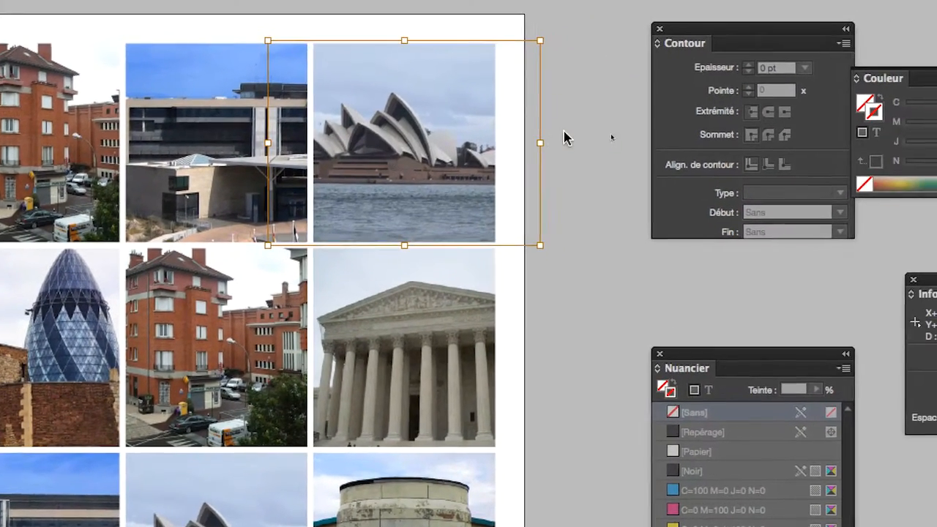
pyautogui.click(622, 124)
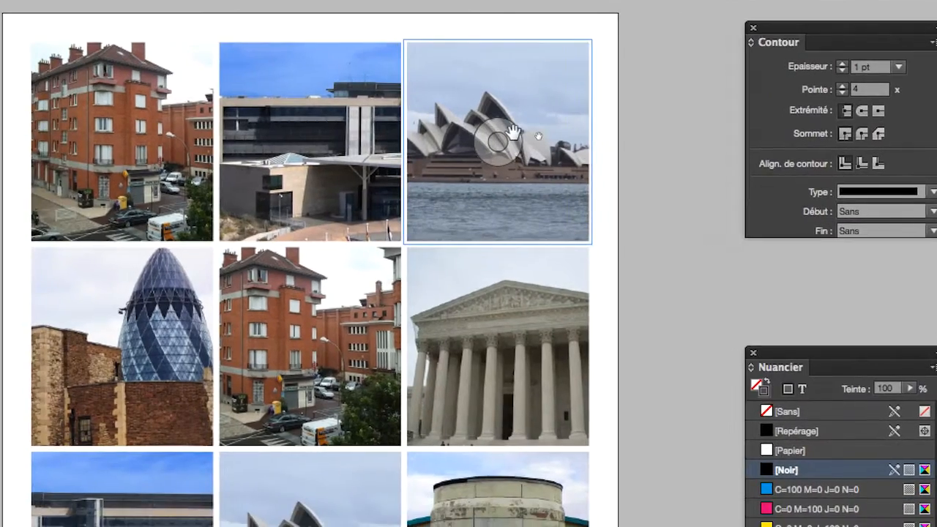
pyautogui.click(436, 138)
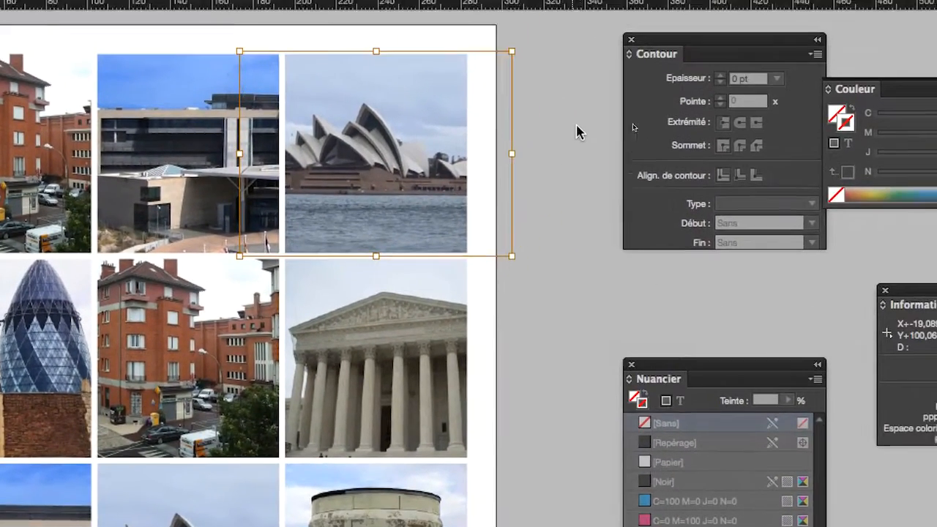
pyautogui.click(577, 125)
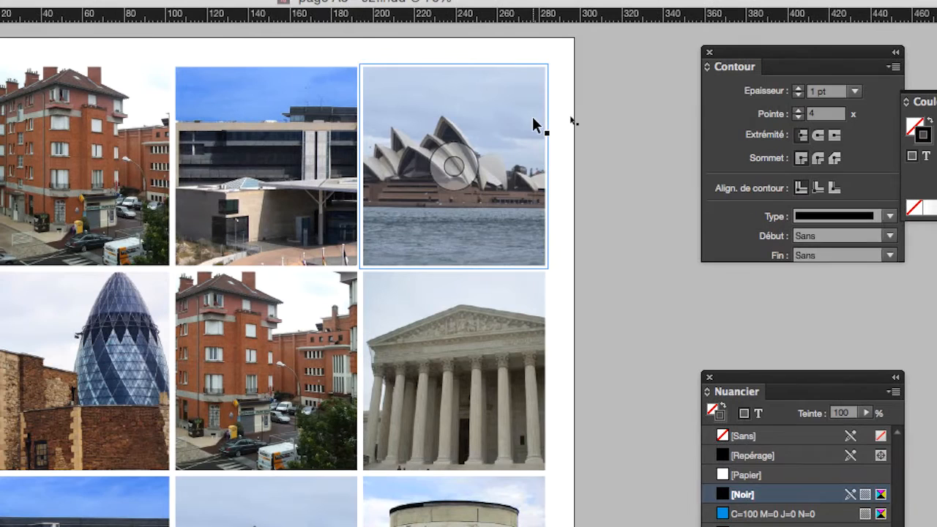
# Select the first-row opera house frame and then its image content again to compare their extents, and deselect everything
pyautogui.click(534, 122)
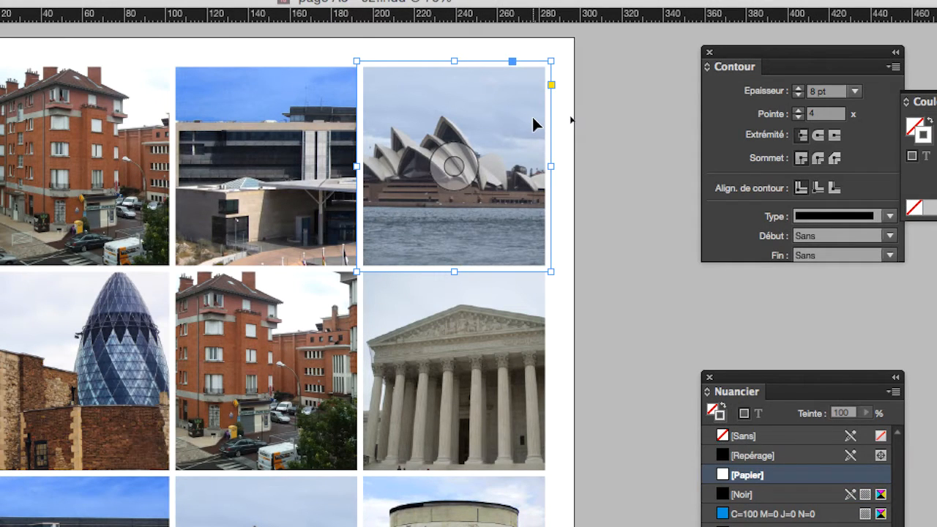
pyautogui.doubleClick(533, 118)
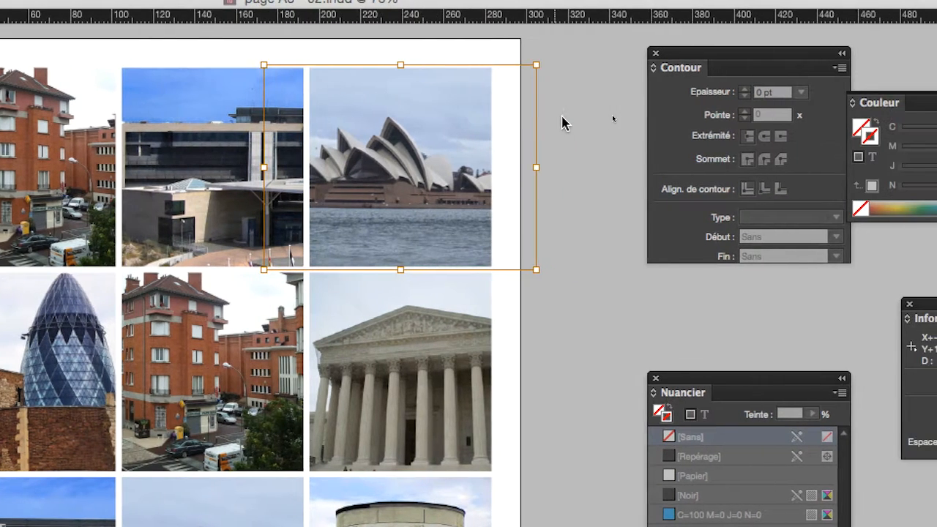
pyautogui.click(623, 121)
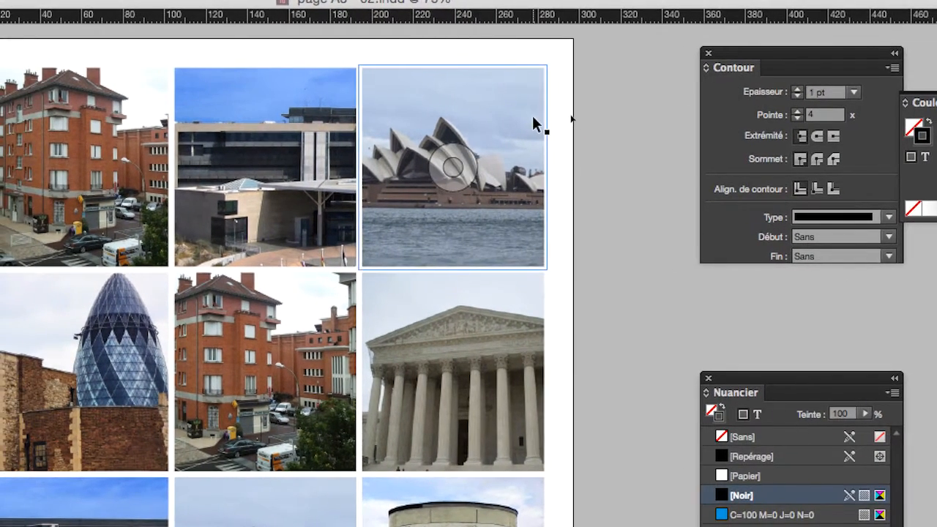
# Generate a dynamic caption (légende dynamique) for the opera house frame in the first row
pyautogui.click(534, 124)
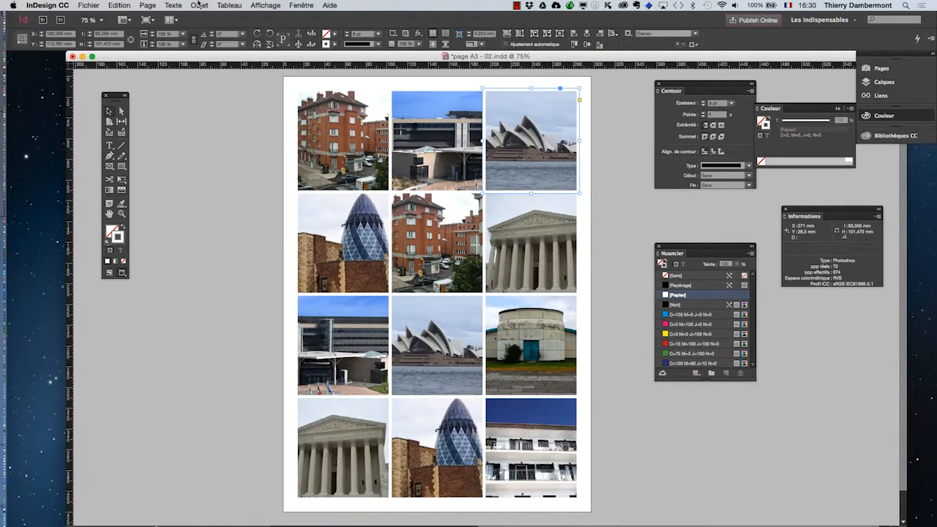
pyautogui.click(199, 5)
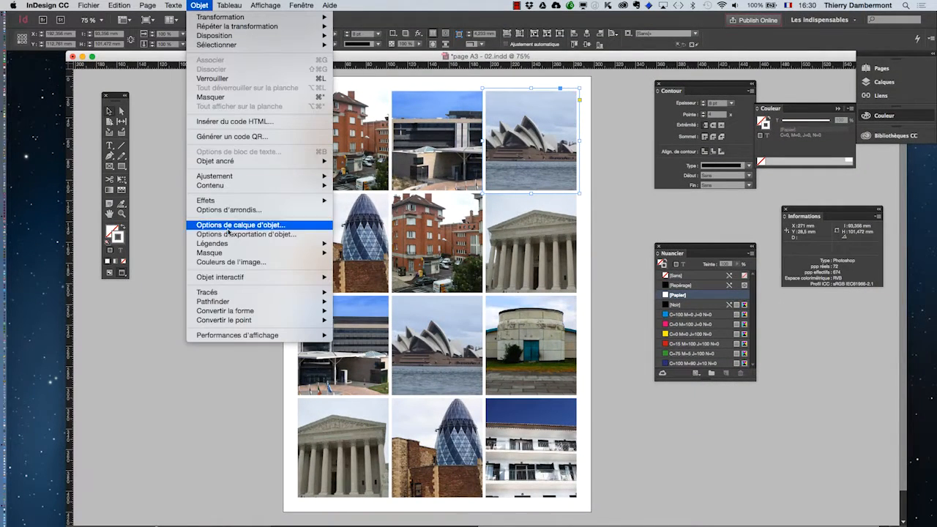
pyautogui.moveTo(314, 243)
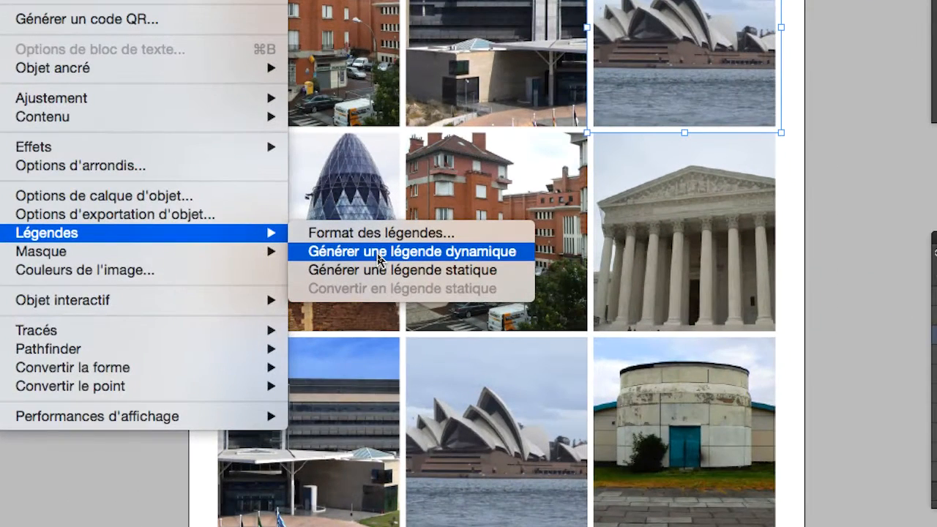
pyautogui.click(379, 253)
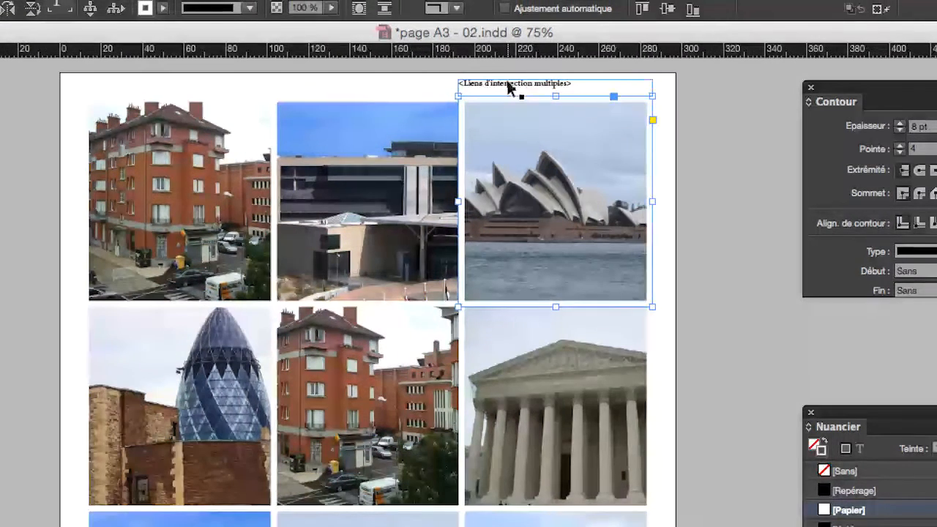
# Delete the caption above the first-row opera house image and select the image frame again
pyautogui.click(511, 88)
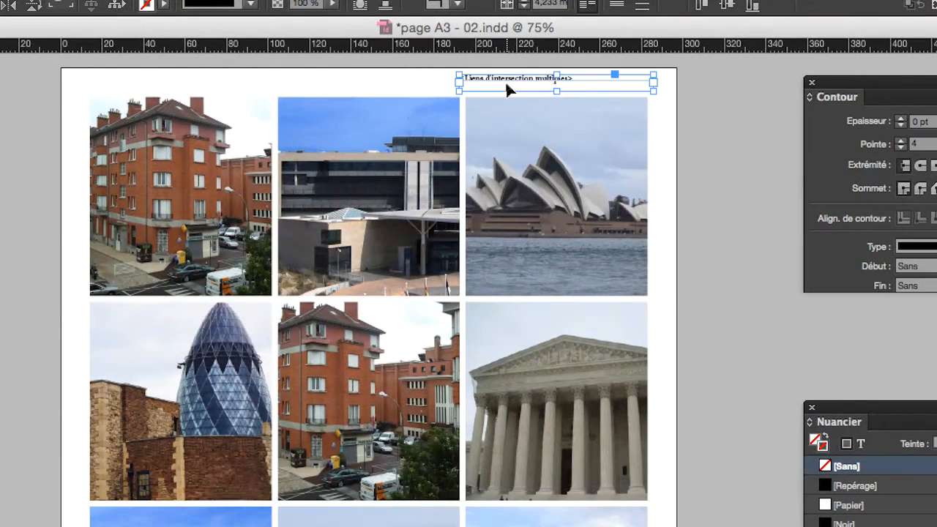
pyautogui.press('BackSpace')
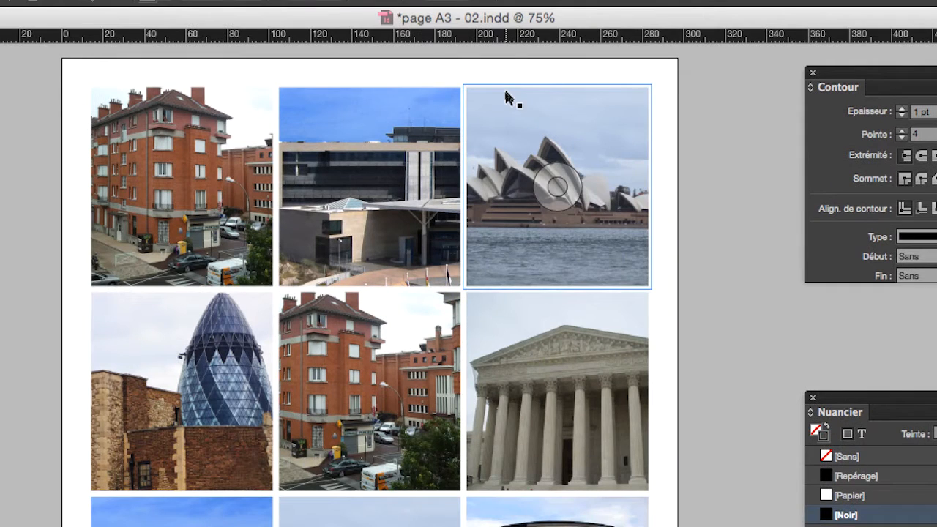
pyautogui.click(505, 92)
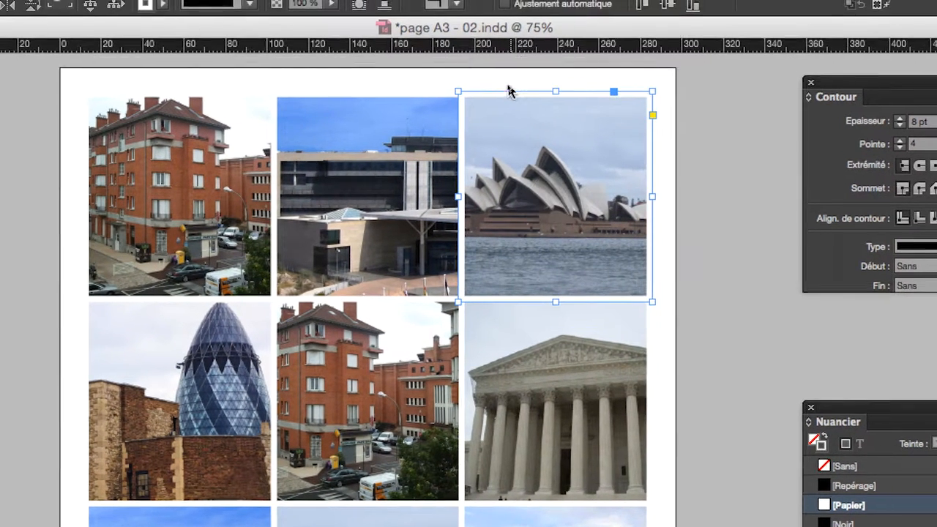
pyautogui.click(502, 78)
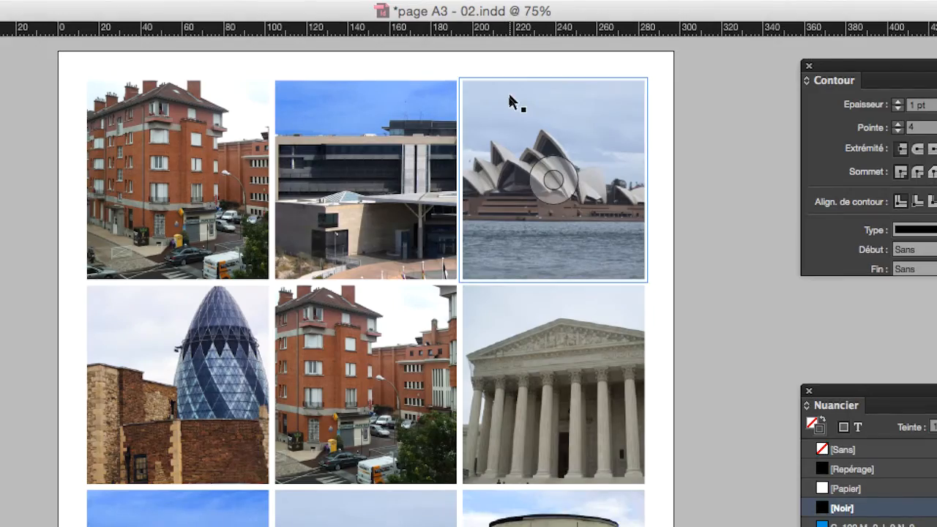
pyautogui.click(511, 107)
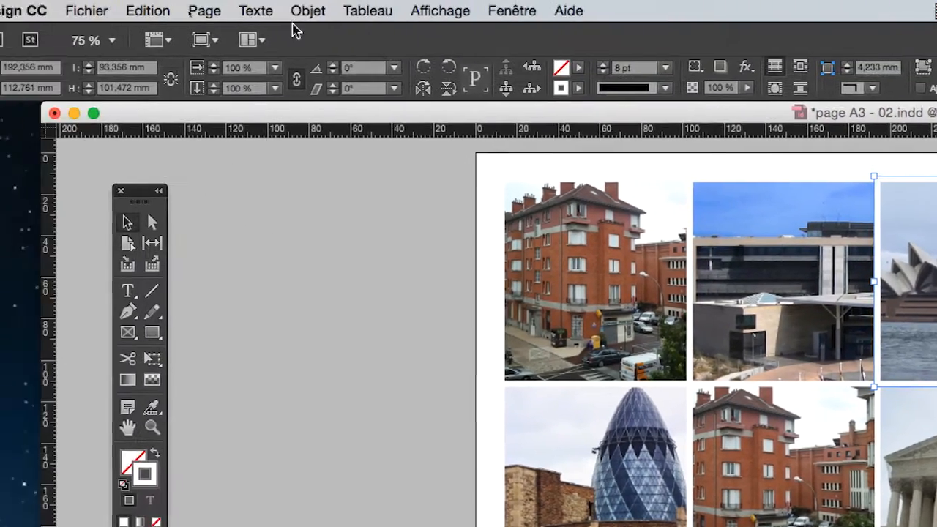
# Change the caption format to align captions below the image (Au-dessous de l'image) with an offset of -10 mm
pyautogui.click(300, 16)
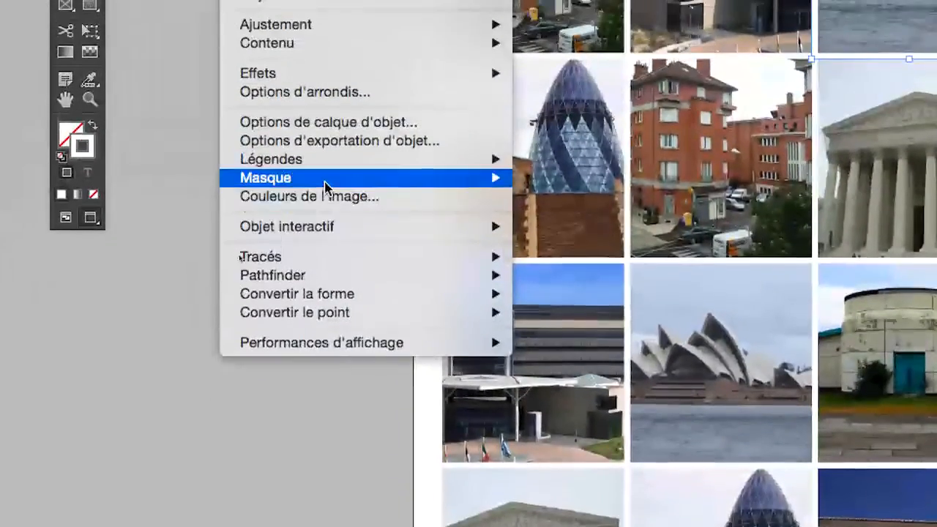
pyautogui.moveTo(373, 508)
pyautogui.moveTo(375, 162)
pyautogui.click(546, 163)
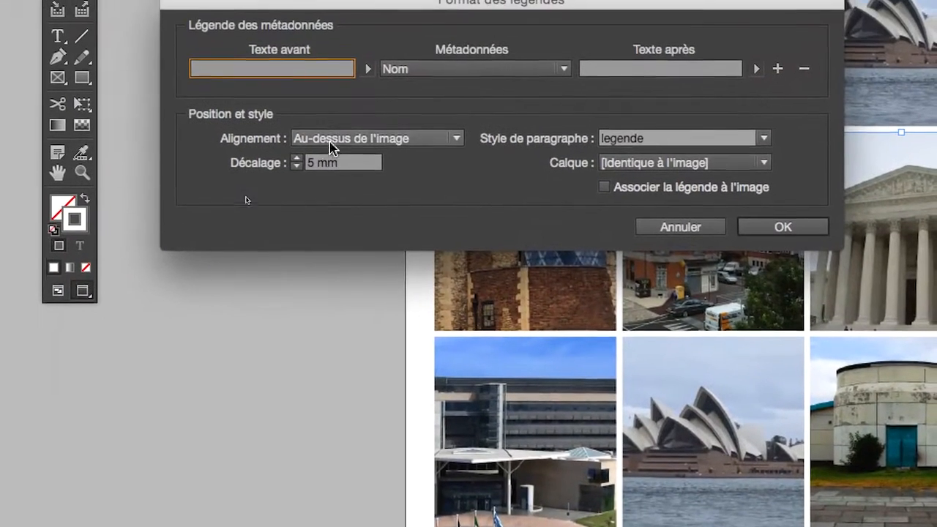
pyautogui.click(324, 92)
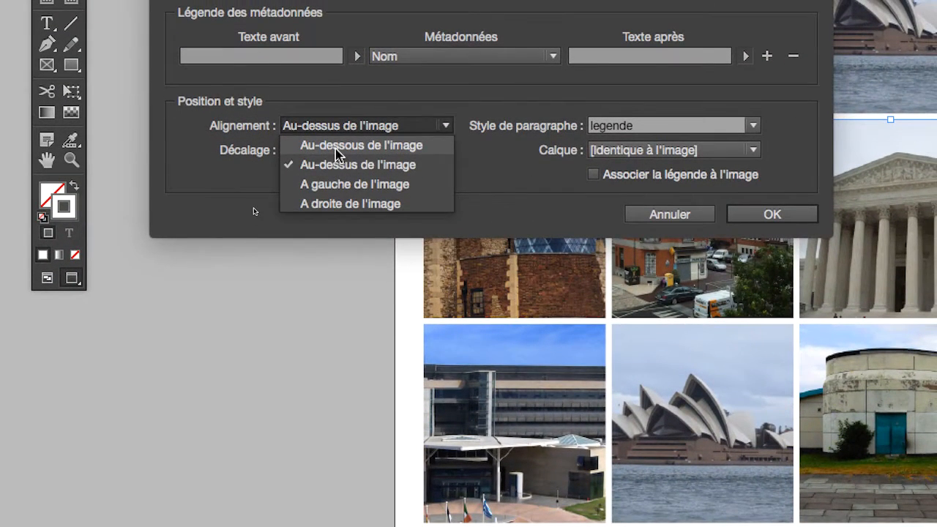
pyautogui.click(337, 146)
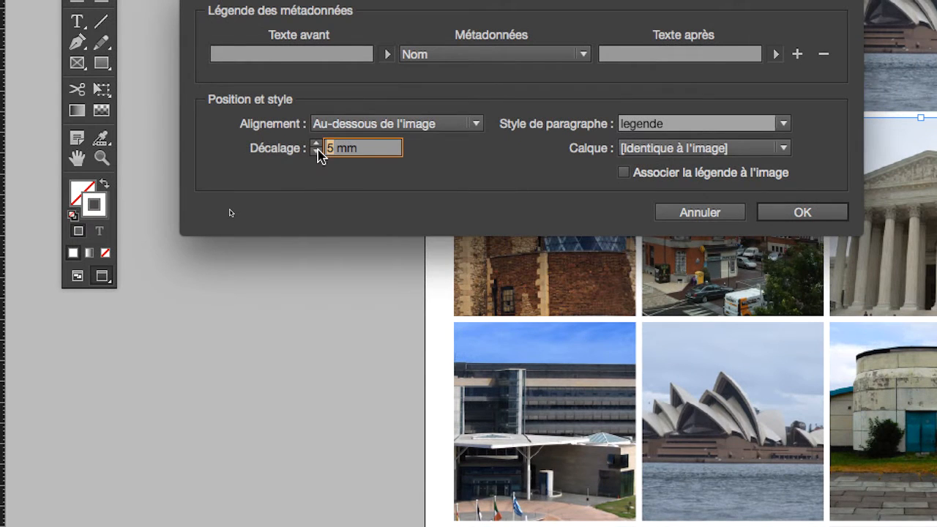
pyautogui.write('-10')
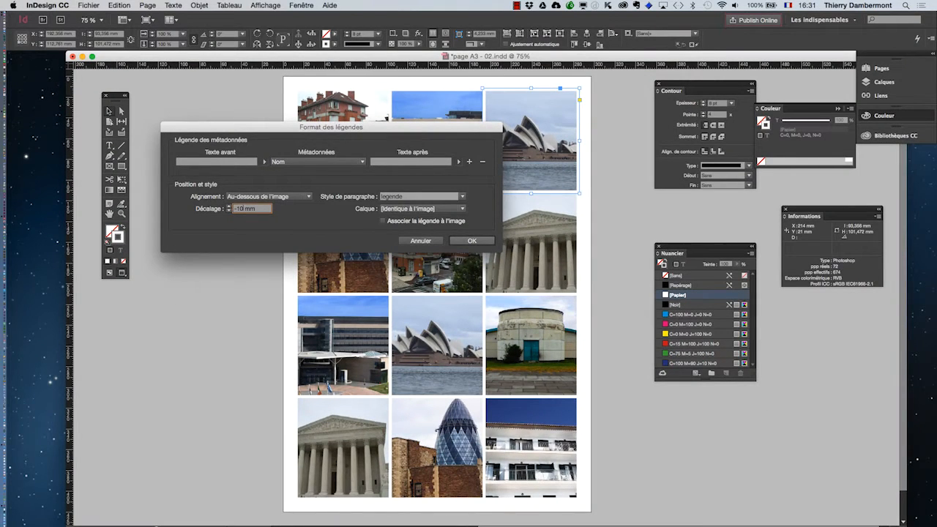
pyautogui.press('Return')
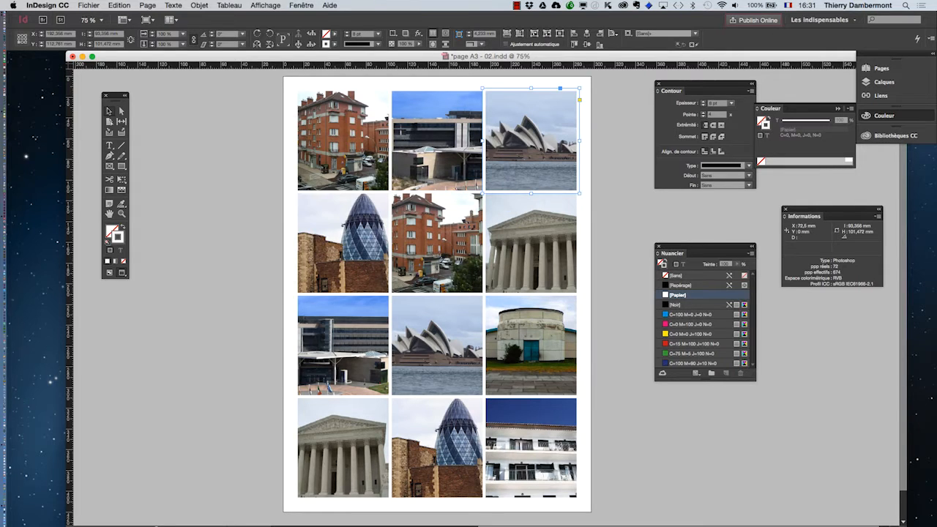
# Generate a dynamic caption for the first-row opera house frame with the revised format, and undo it
pyautogui.click(197, 5)
pyautogui.moveTo(264, 243)
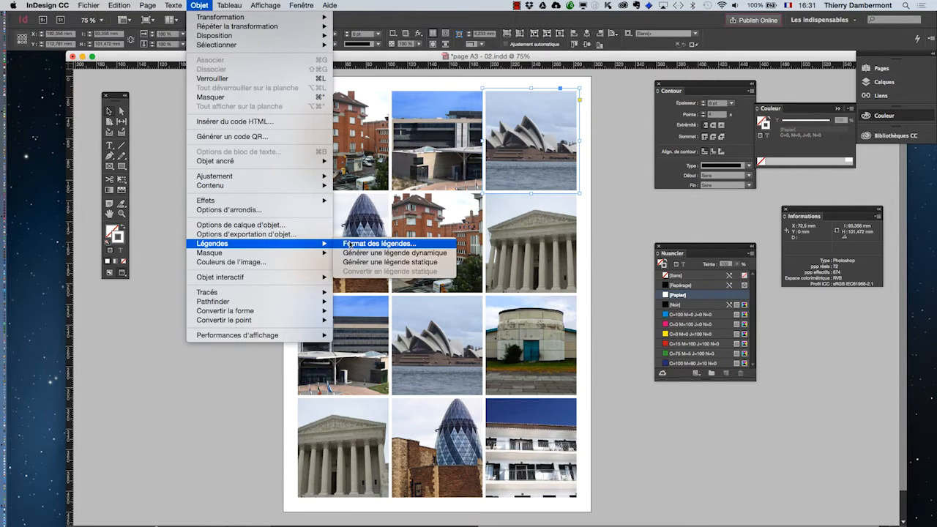
pyautogui.click(356, 252)
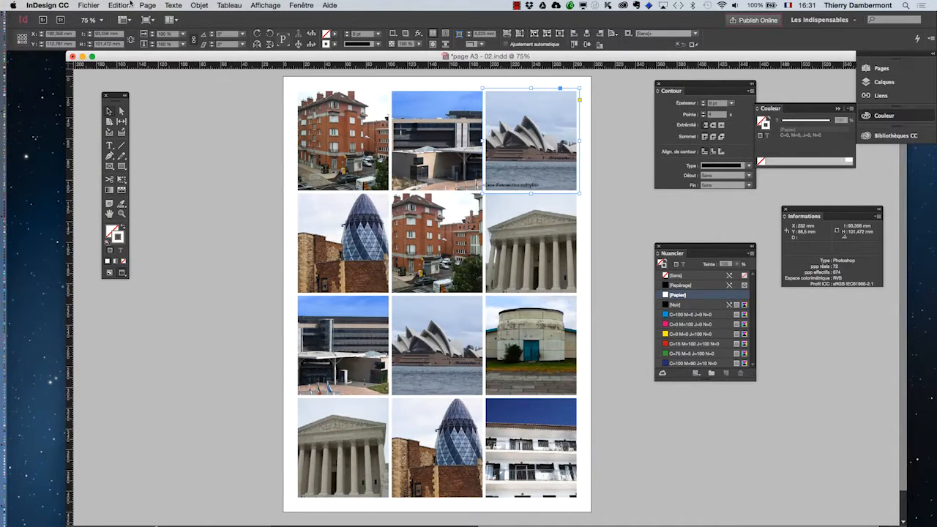
pyautogui.click(148, 5)
pyautogui.click(133, 17)
# Reopen the caption format settings to check the alignment, offset and paragraph style, and close them
pyautogui.click(206, 5)
pyautogui.moveTo(268, 244)
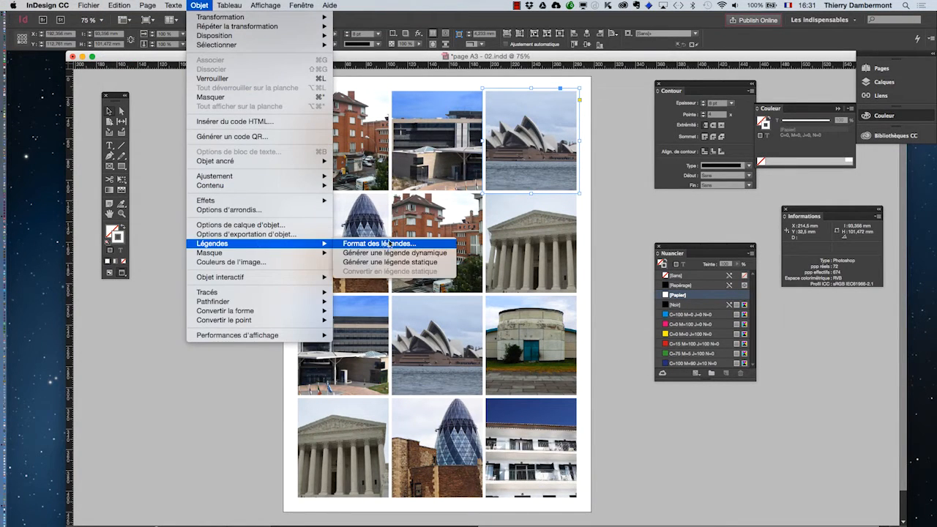
pyautogui.click(394, 244)
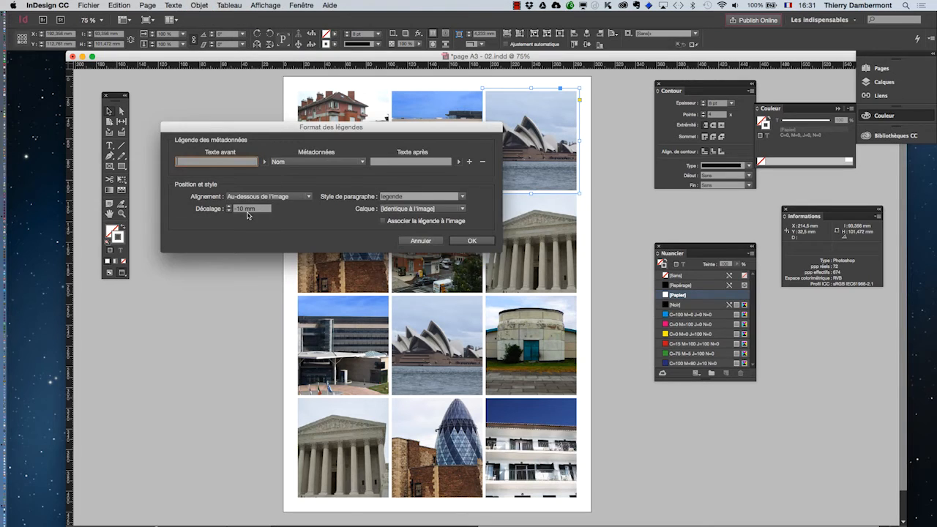
pyautogui.press('alt+super+8')
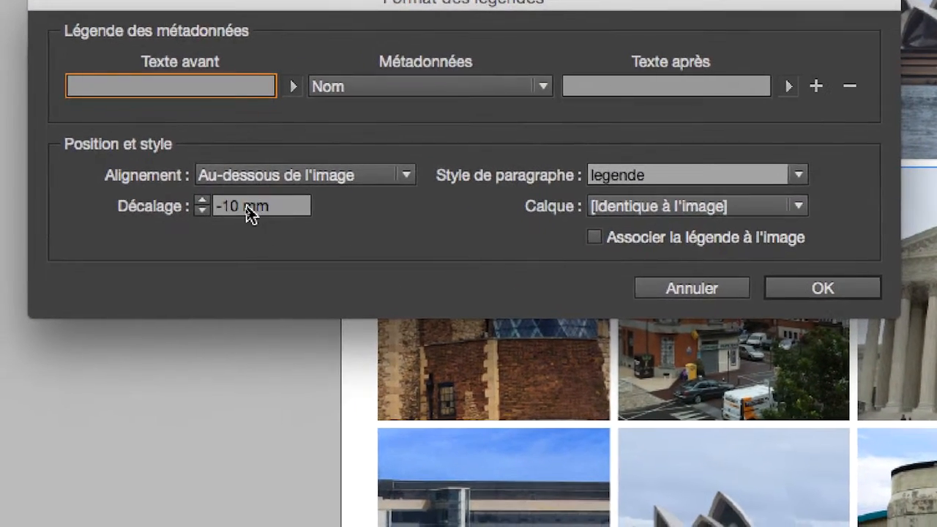
pyautogui.moveTo(234, 223); pyautogui.dragTo(211, 225)
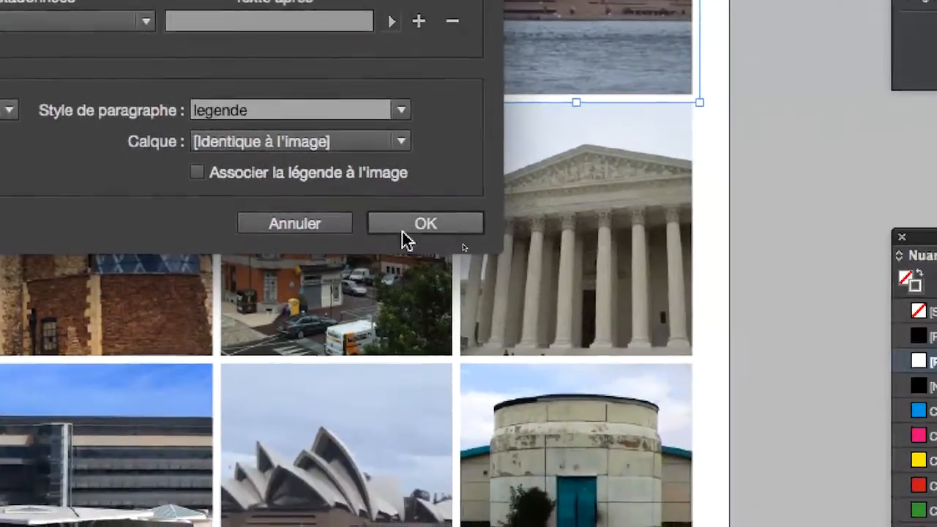
pyautogui.click(808, 284)
# Select all the image frames on the page and generate static captions (légende statique) for them
pyautogui.click(718, 152)
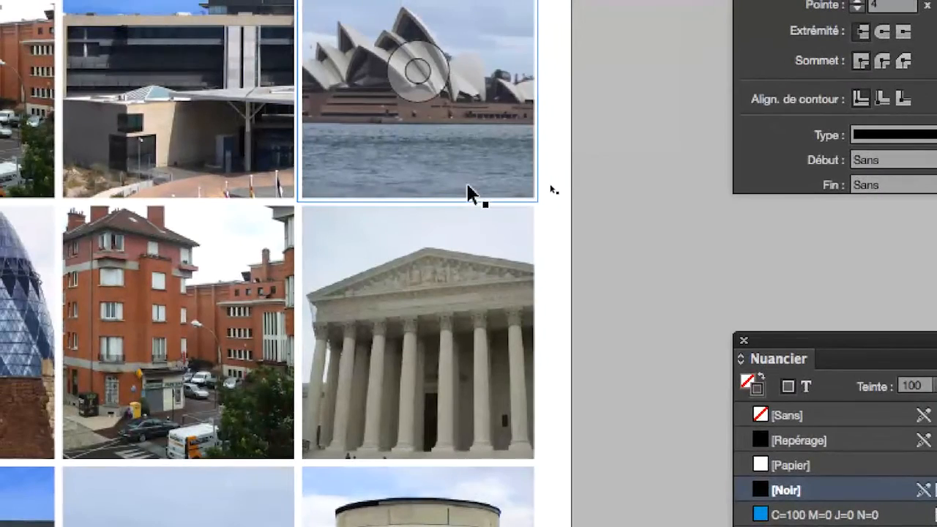
pyautogui.click(456, 186)
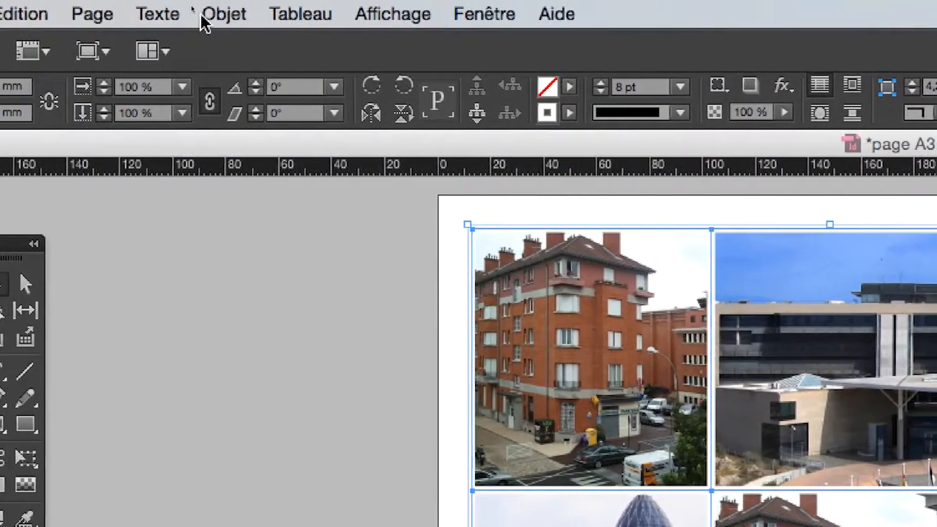
pyautogui.click(207, 18)
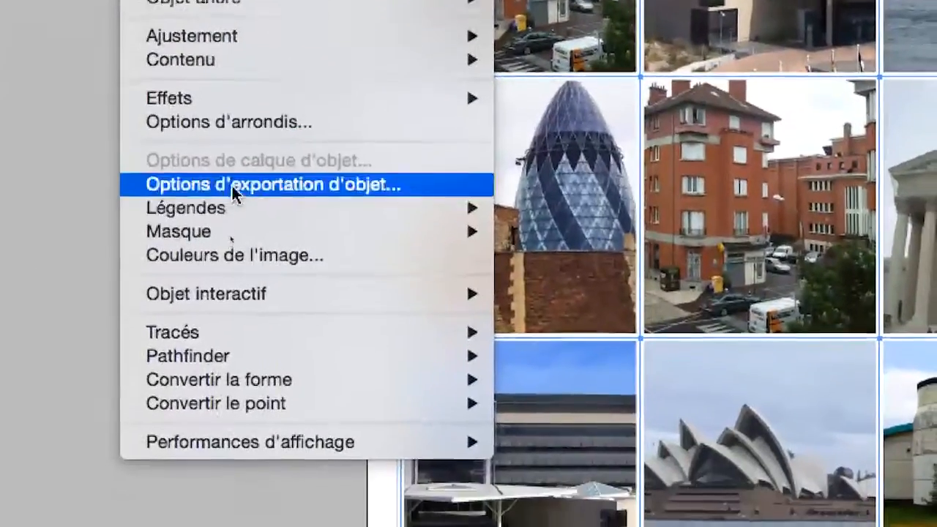
pyautogui.moveTo(388, 208)
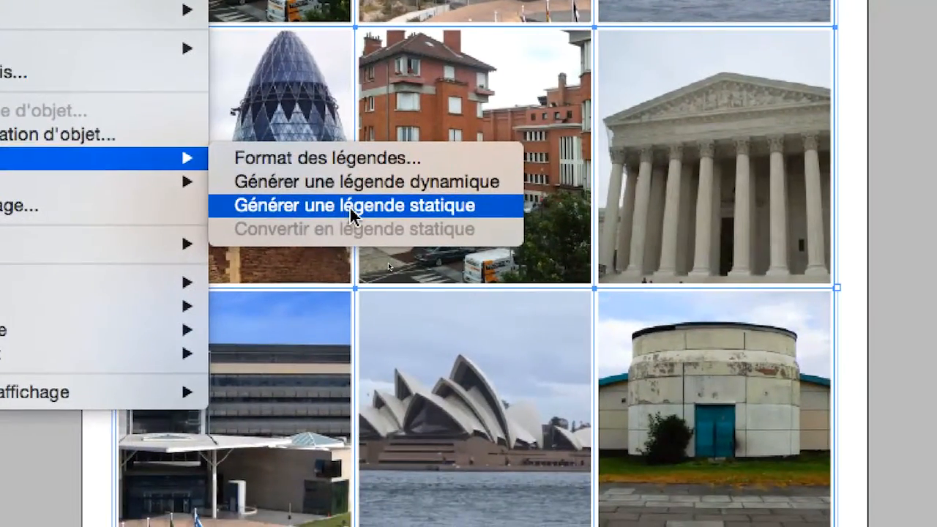
pyautogui.click(351, 208)
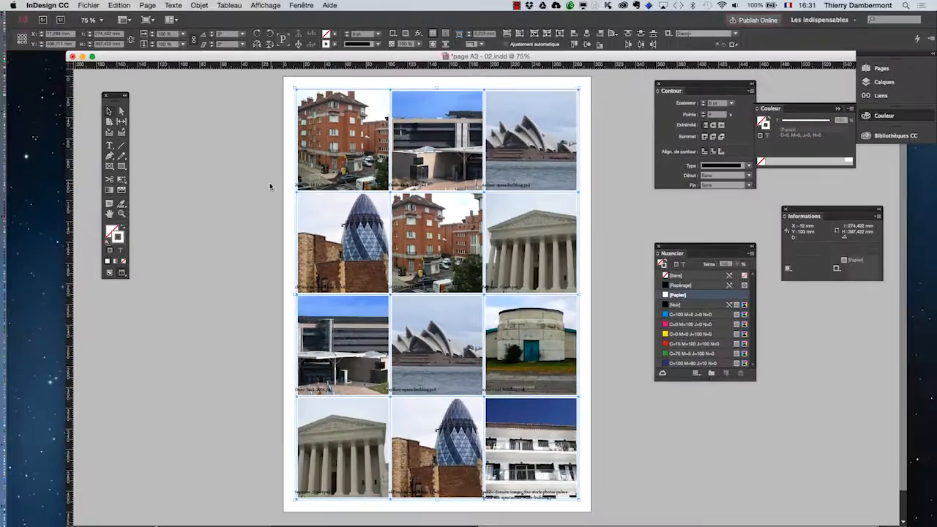
# Examine the static captions across the page, select all images and captions to check their frames, and deselect everything
pyautogui.scroll(2, 860, 145)
pyautogui.scroll(2, 514, 185)
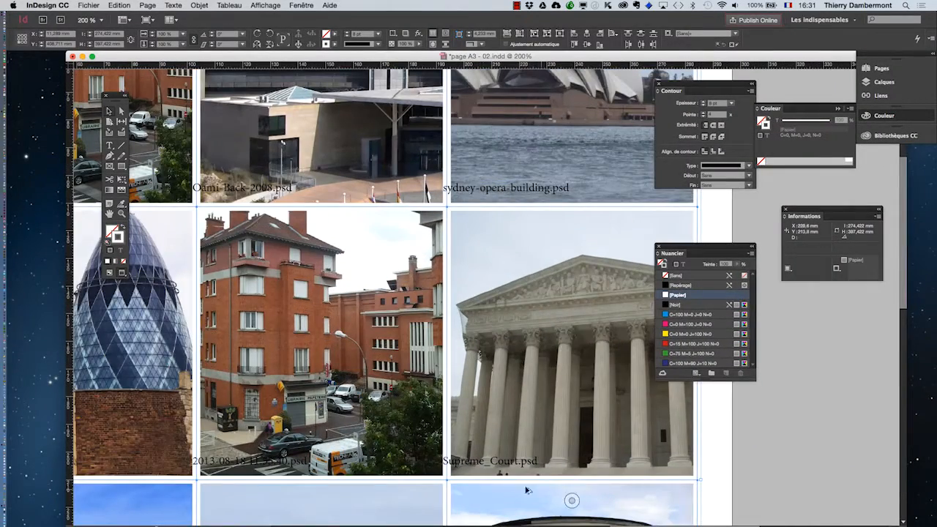
pyautogui.scroll(-3, 571, 342)
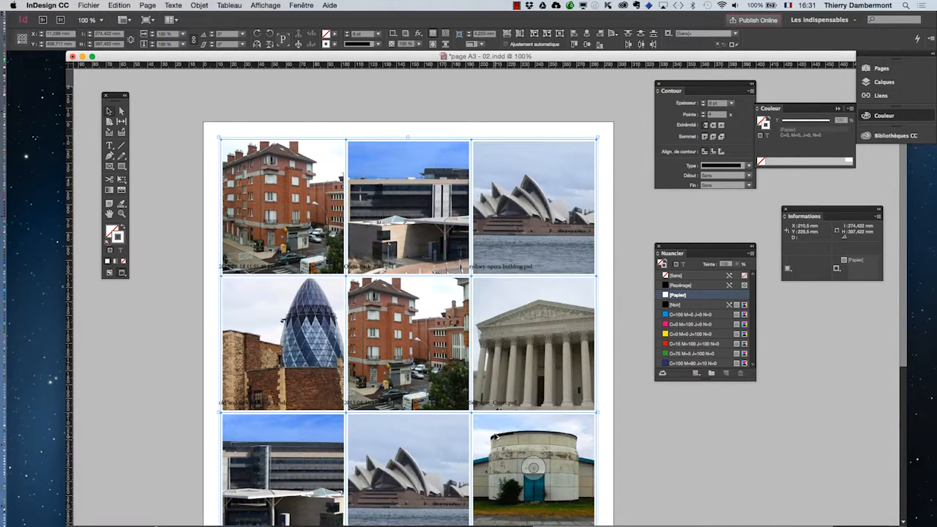
pyautogui.scroll(-1, 498, 439)
pyautogui.scroll(-3, 508, 390)
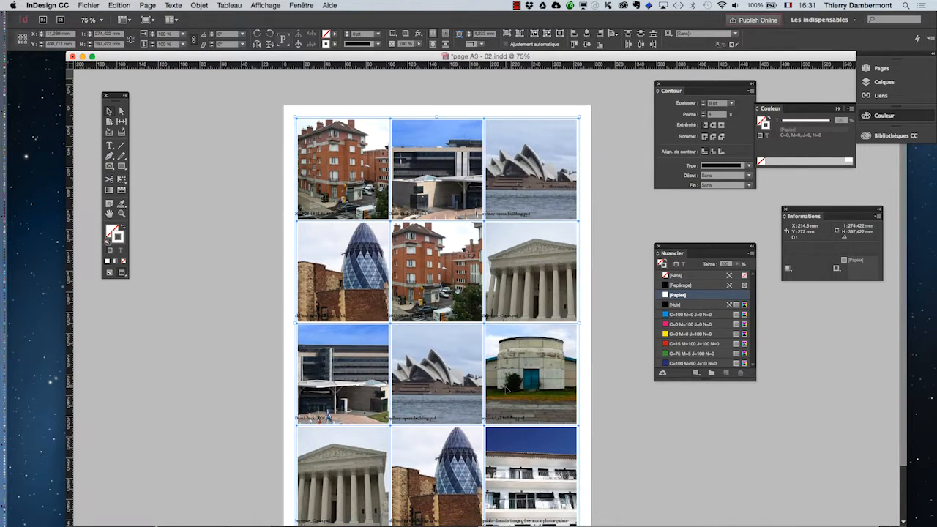
pyautogui.click(209, 292)
pyautogui.press('d')
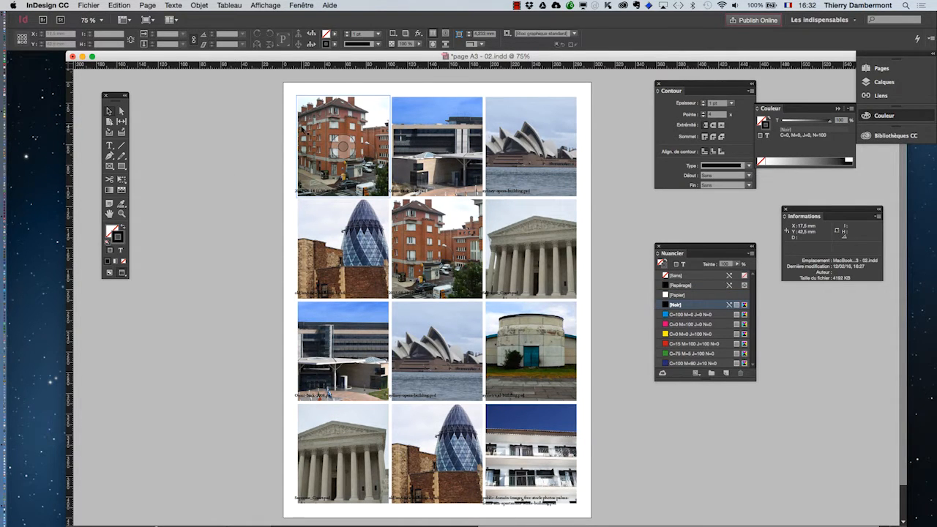
pyautogui.press('super+a')
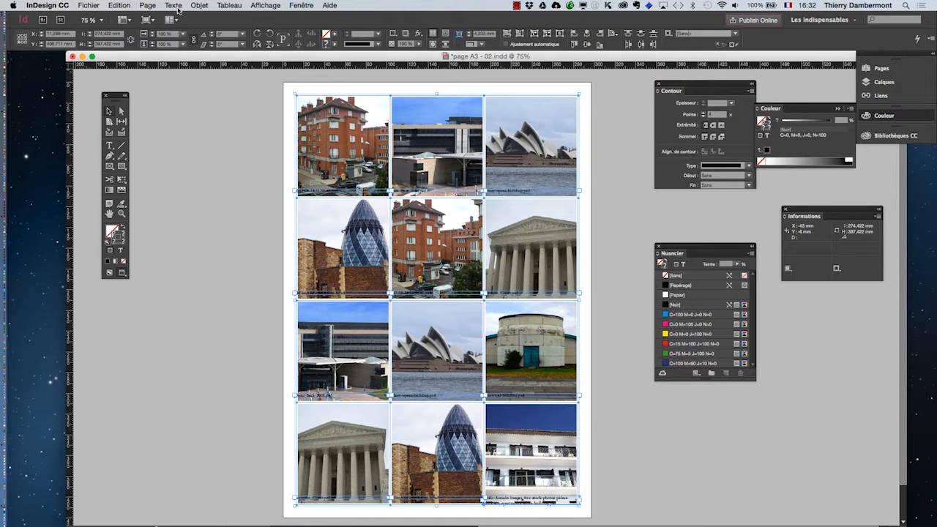
pyautogui.click(188, 156)
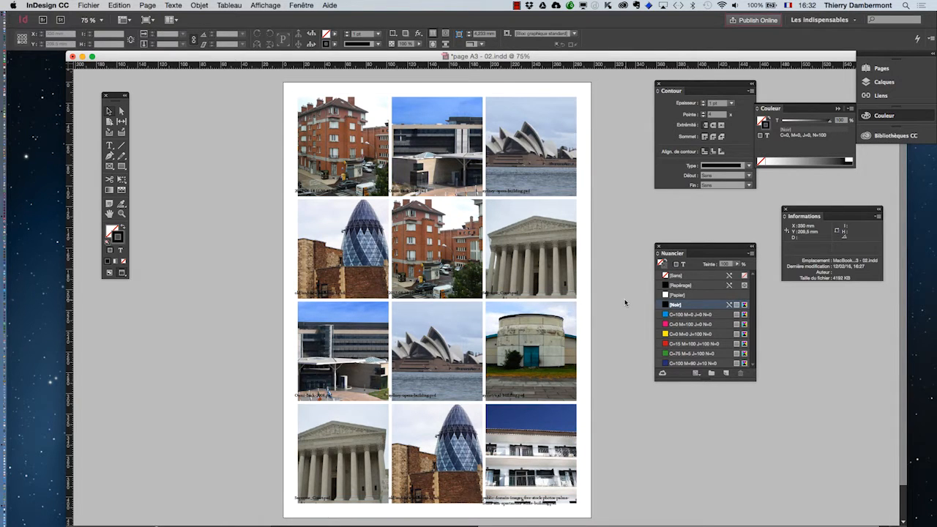
# Examine the position of the static captions relative to the picture edges, up close and across the page
pyautogui.scroll(-3, 624, 302)
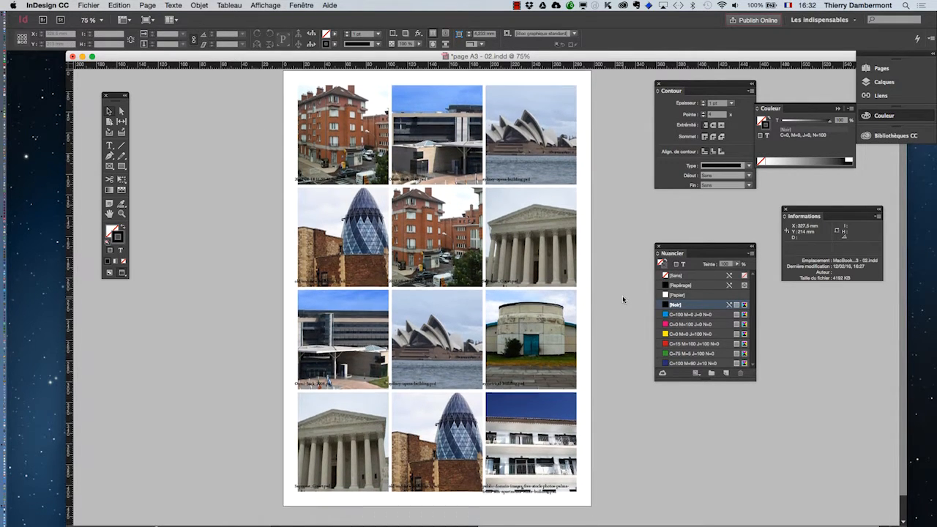
pyautogui.scroll(-2, 623, 296)
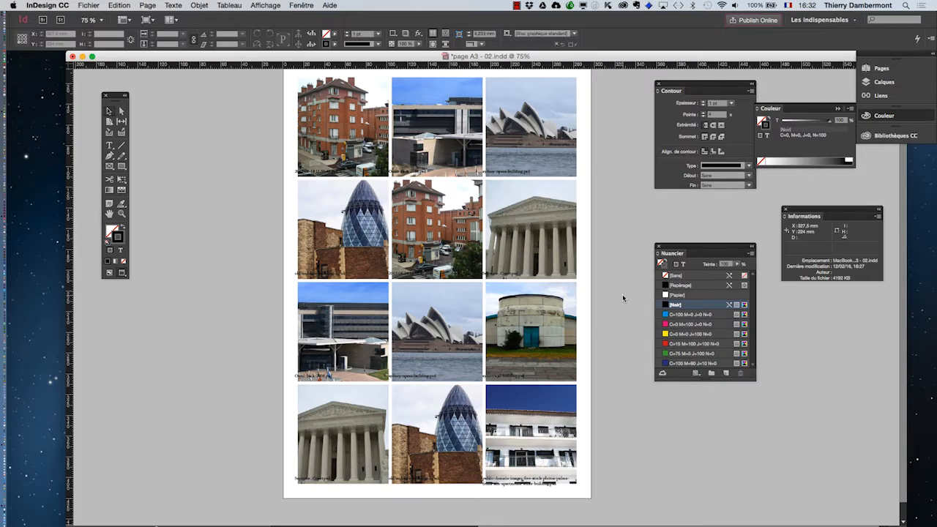
pyautogui.scroll(2, 506, 177)
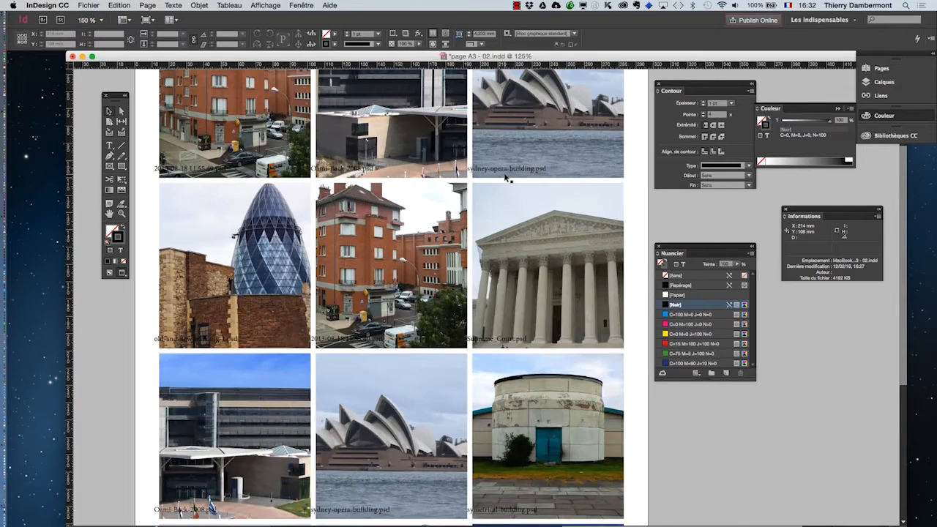
pyautogui.scroll(3, 506, 176)
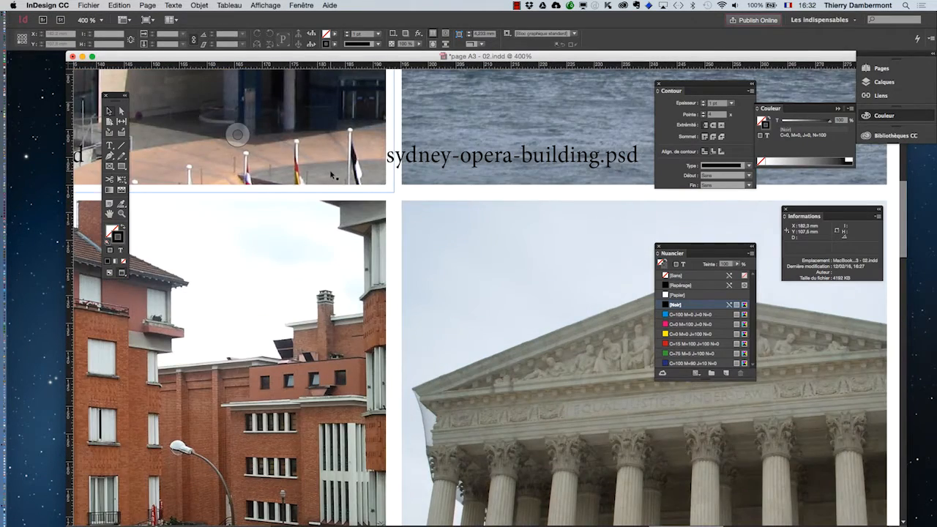
pyautogui.scroll(-2, 333, 175)
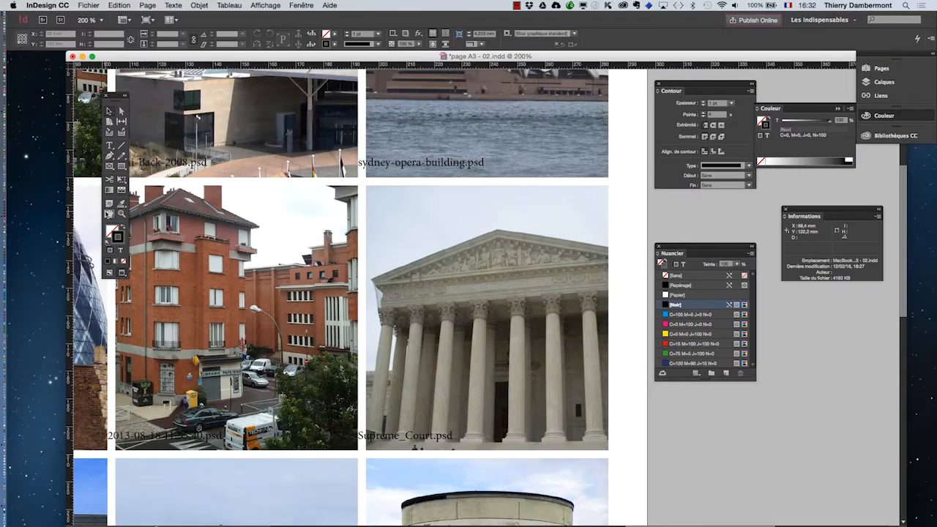
pyautogui.click(109, 214)
pyautogui.moveTo(202, 240); pyautogui.dragTo(412, 224)
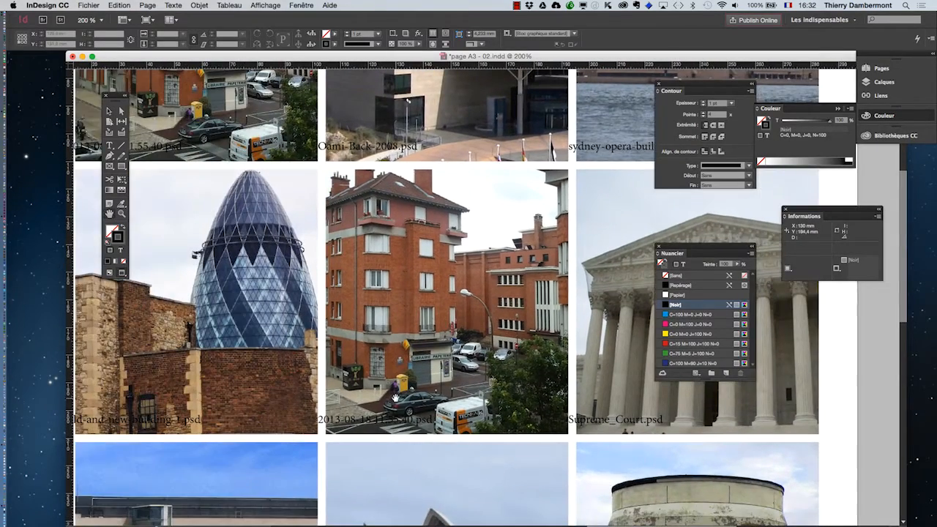
pyautogui.scroll(2, 394, 398)
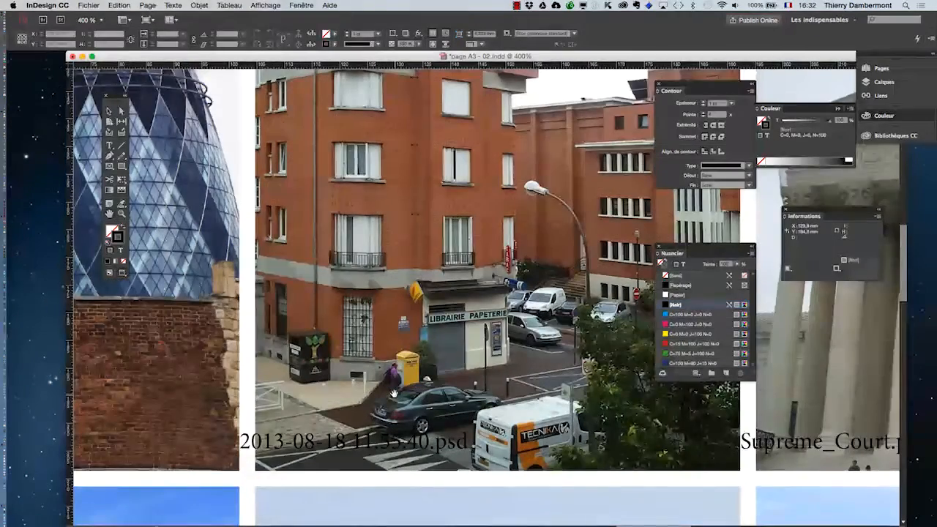
pyautogui.scroll(-4, 394, 396)
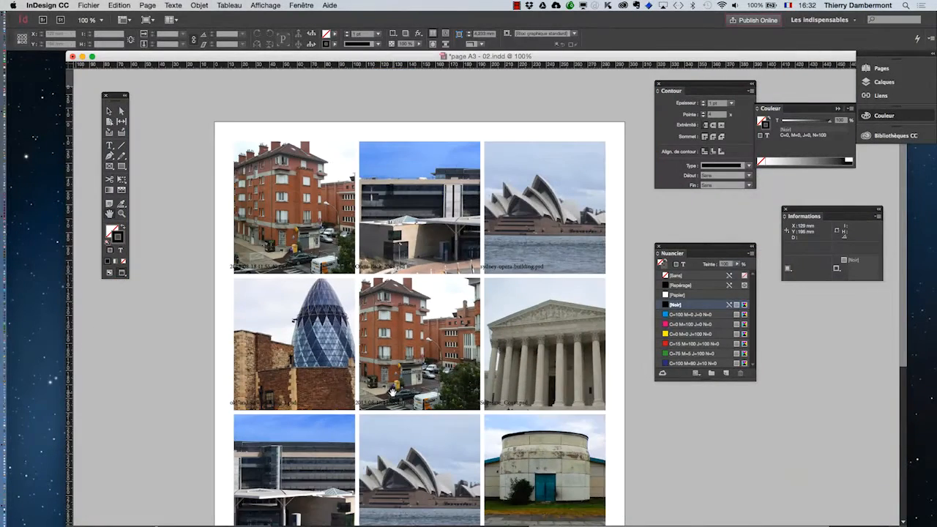
# Save a copy of the document as "page A3 - 03.indd"
pyautogui.click(88, 5)
pyautogui.click(115, 78)
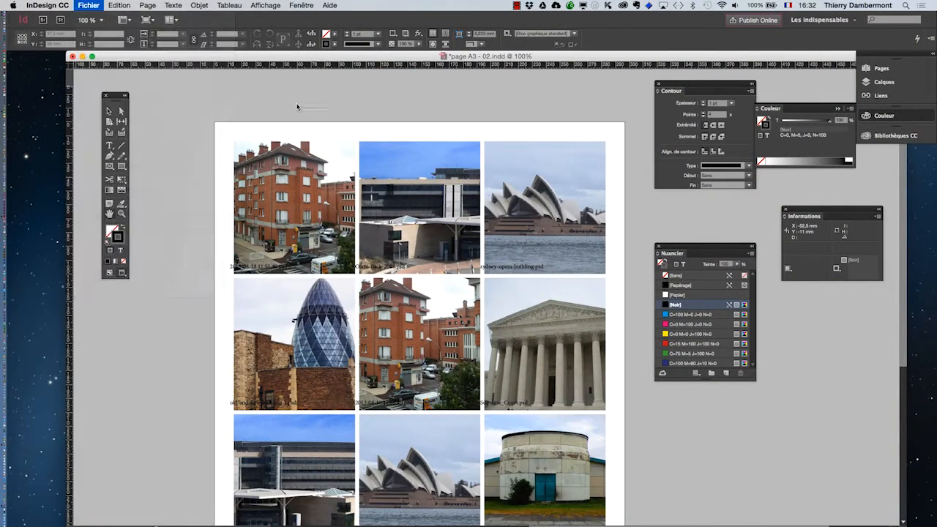
pyautogui.click(472, 83)
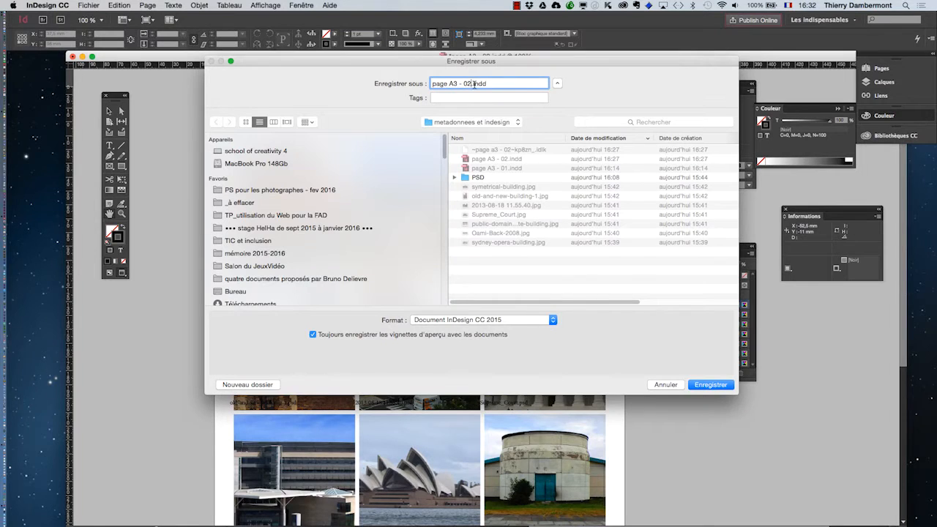
pyautogui.press('BackSpace')
pyautogui.write('3')
pyautogui.press('Return')
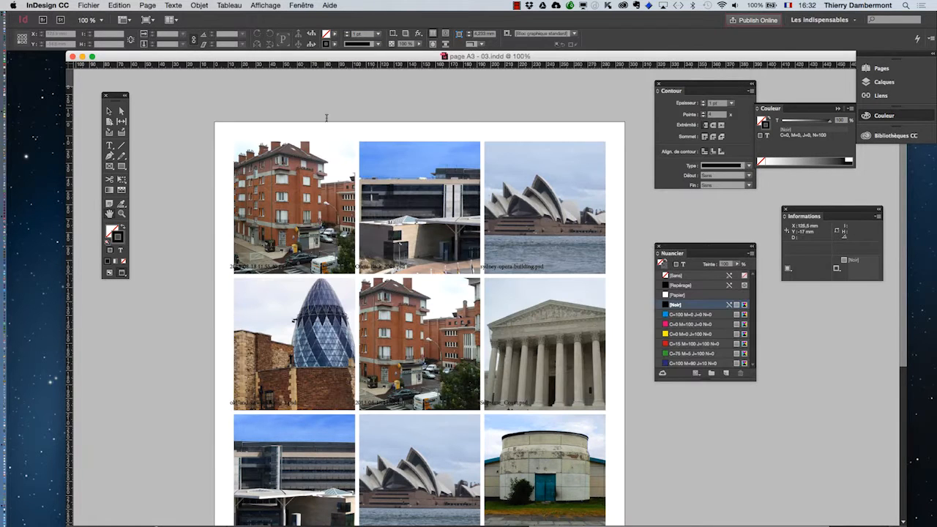
# Examine the static captions from the first to the last row, checking their legibility and alignment with the pictures
pyautogui.click(109, 213)
pyautogui.moveTo(212, 267); pyautogui.dragTo(168, 187)
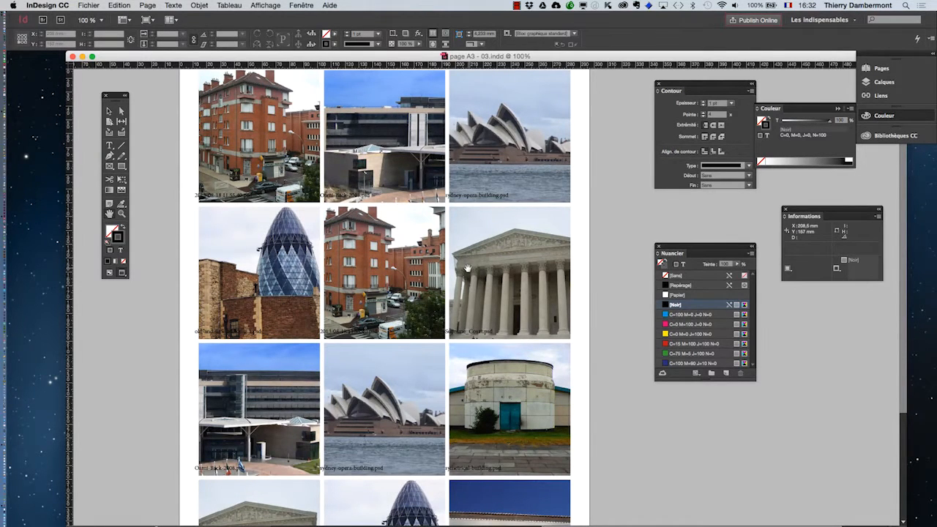
pyautogui.scroll(-2, 466, 268)
pyautogui.scroll(-4, 467, 269)
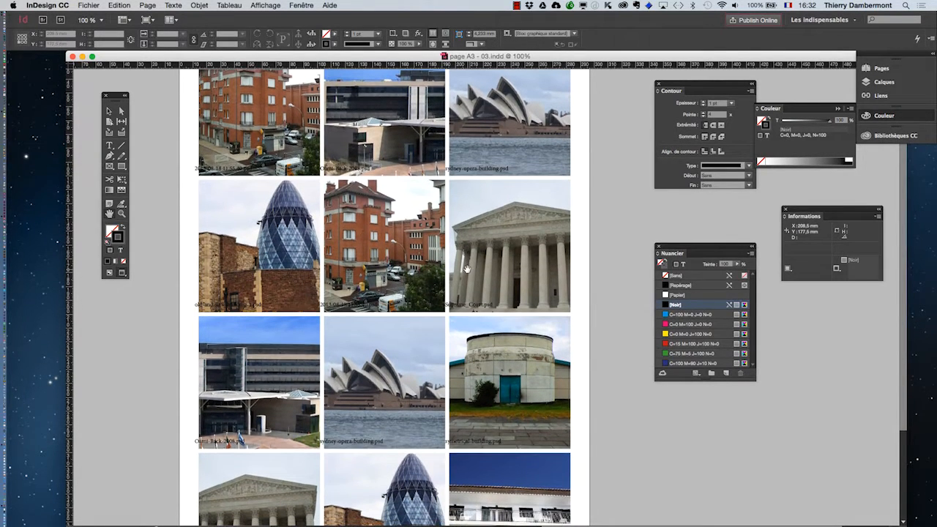
pyautogui.scroll(-4, 466, 269)
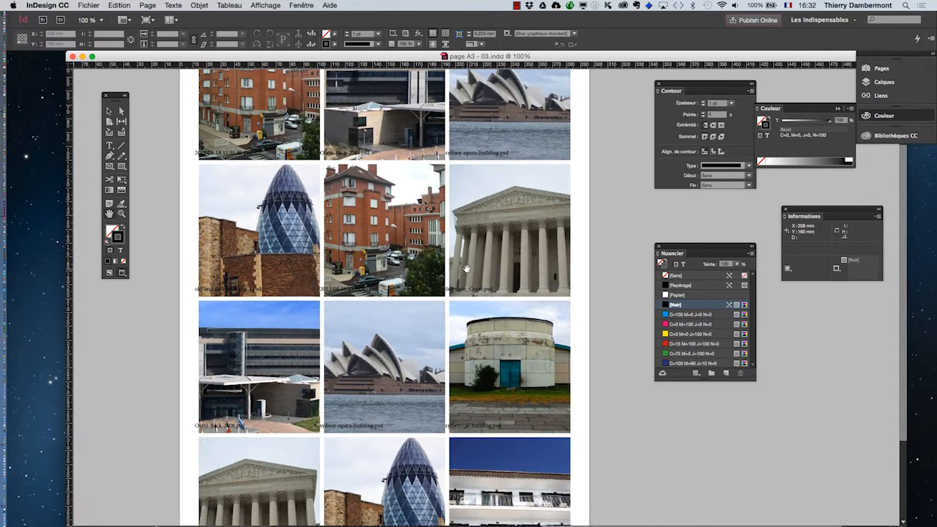
pyautogui.scroll(-5, 467, 268)
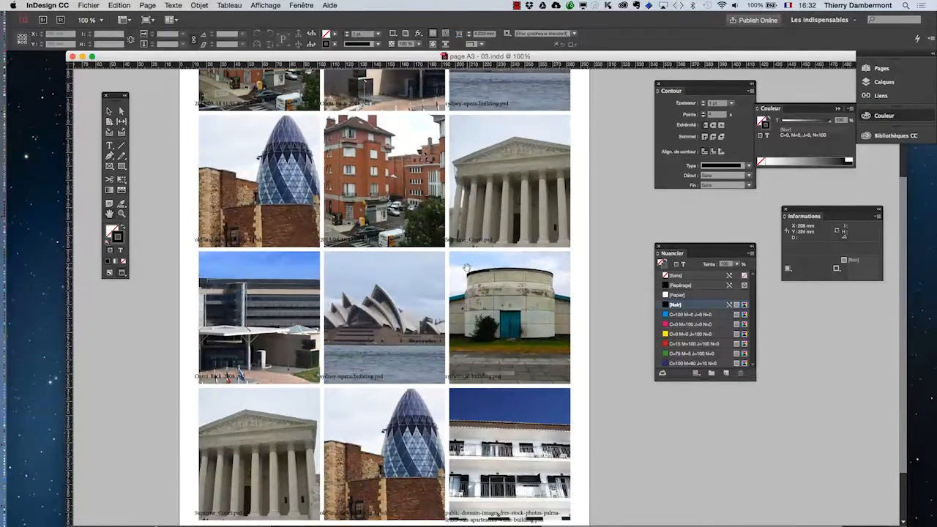
pyautogui.press('super+minus')
pyautogui.scroll(5, 416, 252)
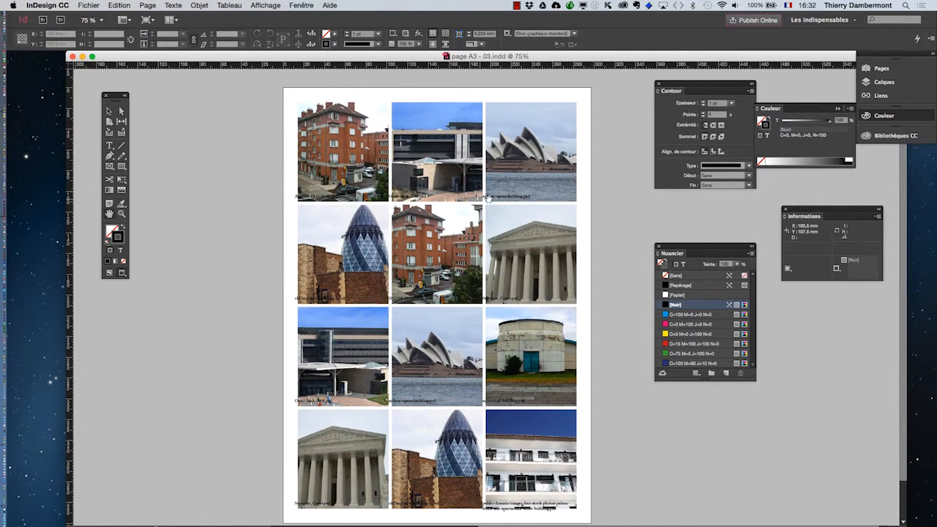
pyautogui.scroll(2, 492, 198)
pyautogui.scroll(1, 495, 196)
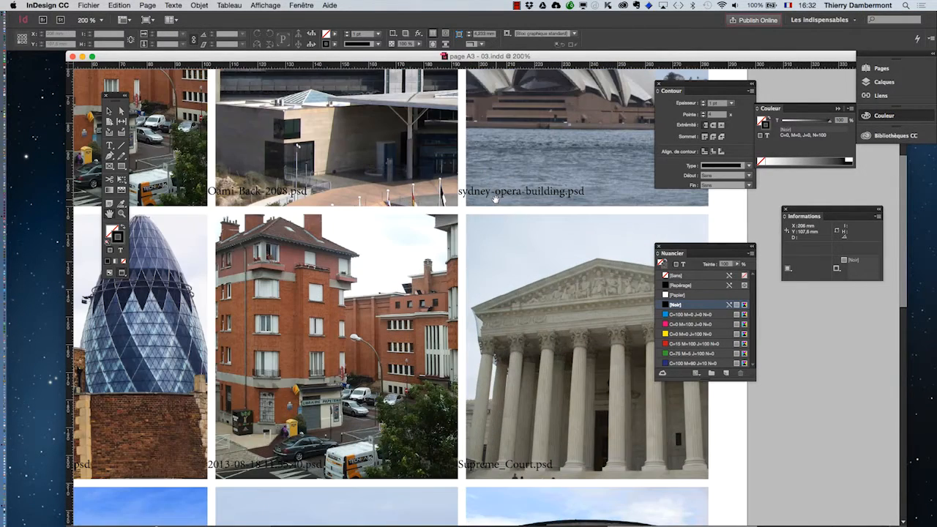
pyautogui.scroll(1, 495, 197)
pyautogui.scroll(-3, 495, 198)
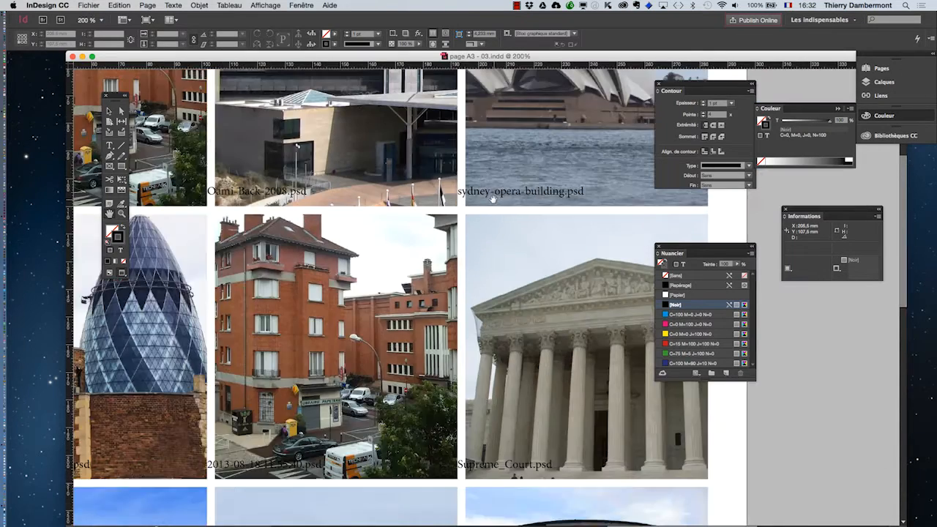
pyautogui.scroll(-2, 494, 198)
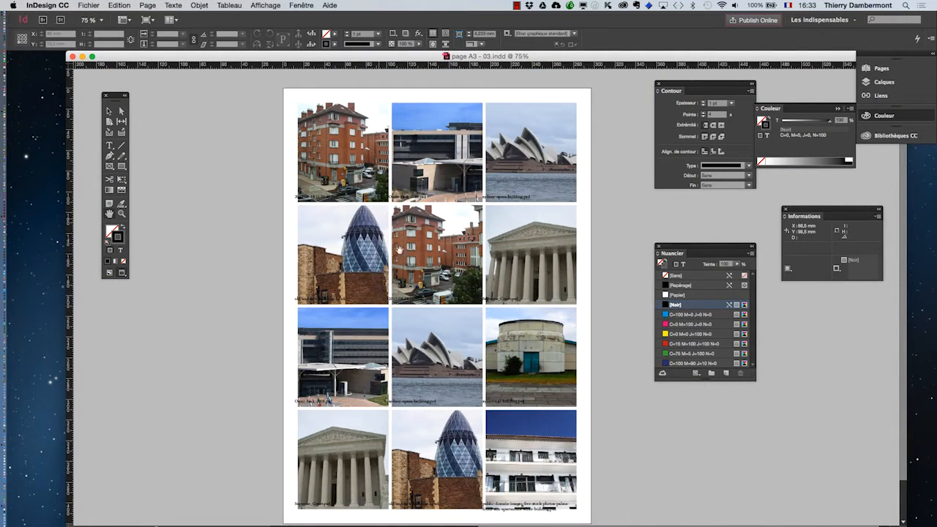
pyautogui.click(109, 110)
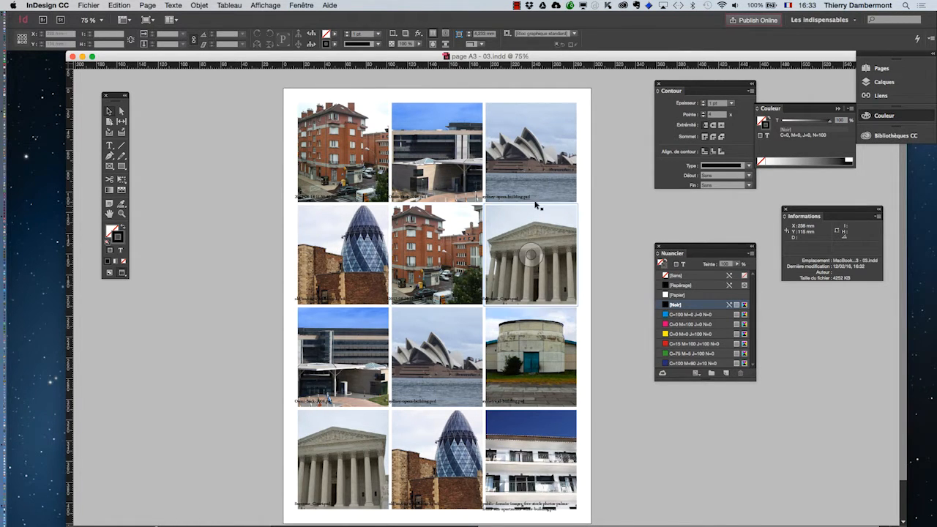
pyautogui.scroll(2, 538, 203)
pyautogui.scroll(-1, 506, 211)
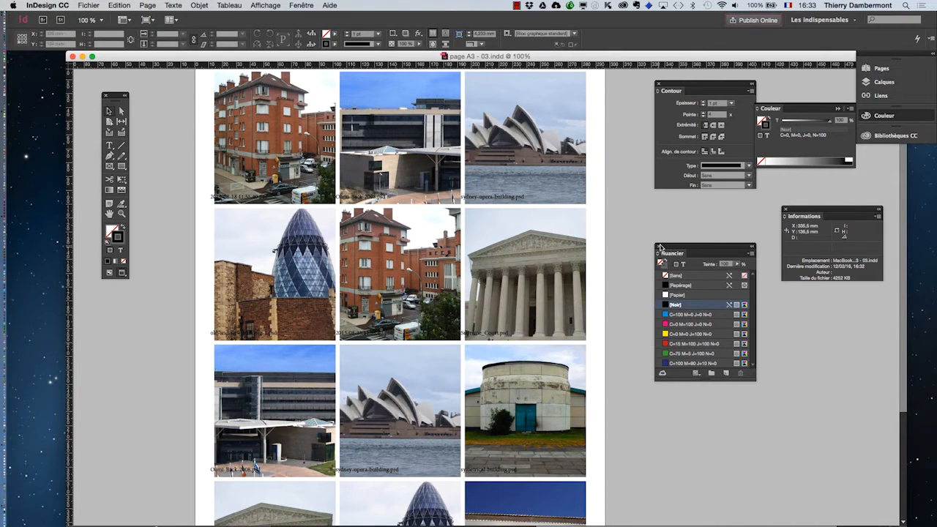
# Clear the floating Nuancier, Contour, Couleur and Informations panels from the workspace
pyautogui.click(657, 247)
pyautogui.click(658, 83)
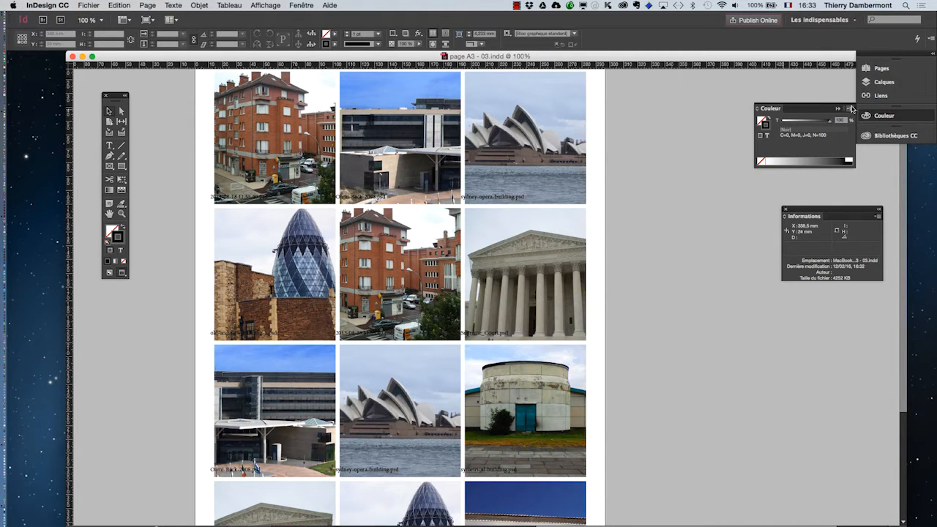
pyautogui.click(839, 110)
pyautogui.click(785, 209)
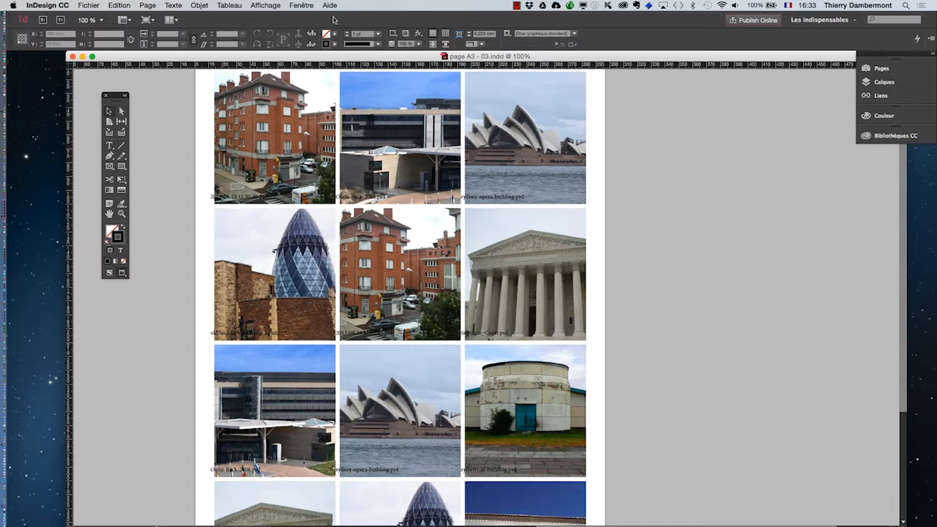
# Display the document's paragraph styles in the free area beside the page
pyautogui.click(177, 5)
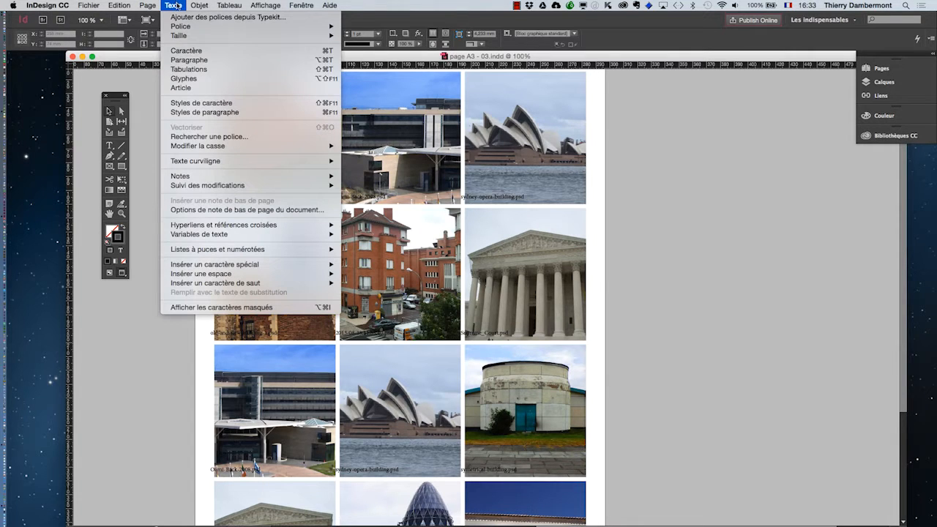
pyautogui.click(220, 112)
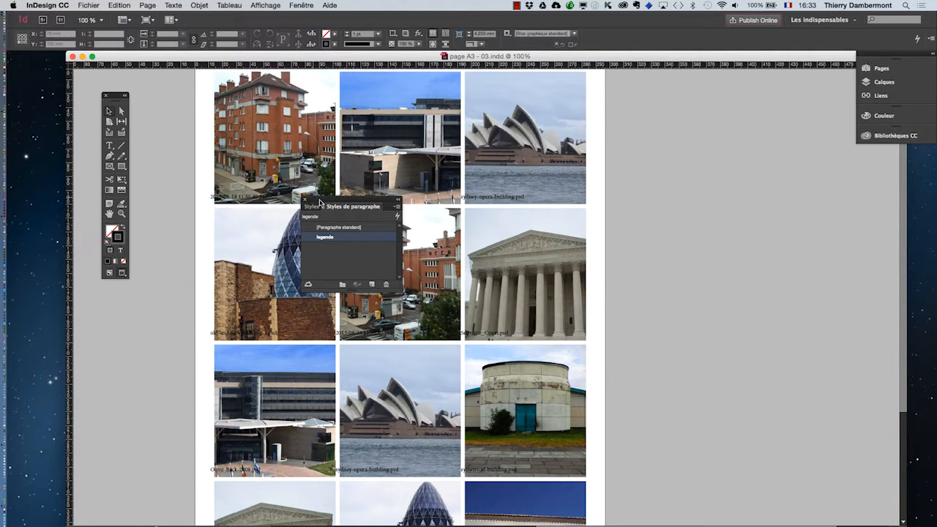
pyautogui.moveTo(319, 202); pyautogui.dragTo(752, 90)
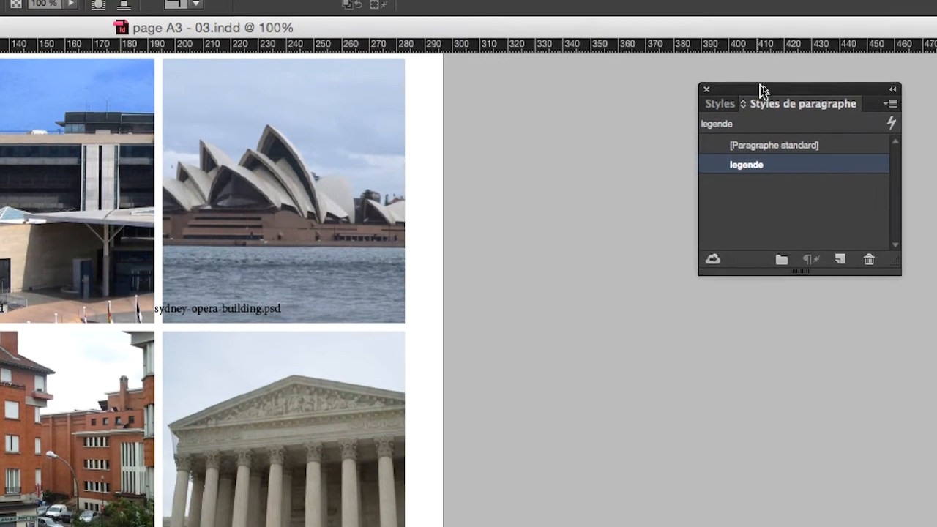
pyautogui.moveTo(883, 63); pyautogui.dragTo(706, 144)
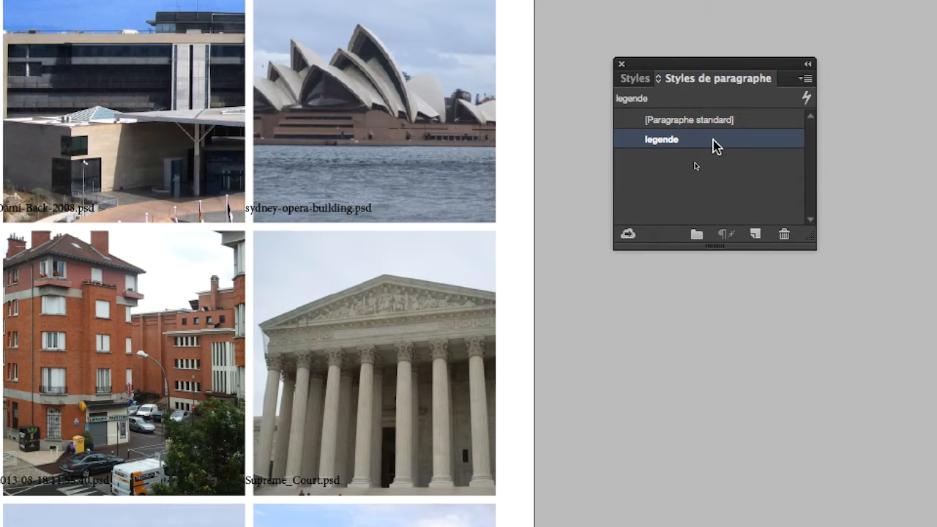
# Edit the legende paragraph style and add a left indent that shifts the captions inside the pictures' left edges
pyautogui.doubleClick(713, 139)
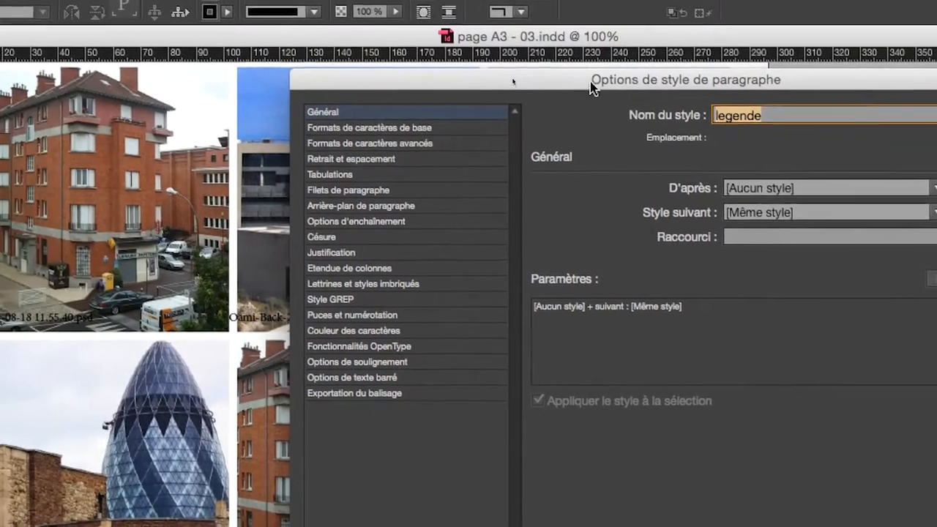
pyautogui.moveTo(592, 86); pyautogui.dragTo(757, 58)
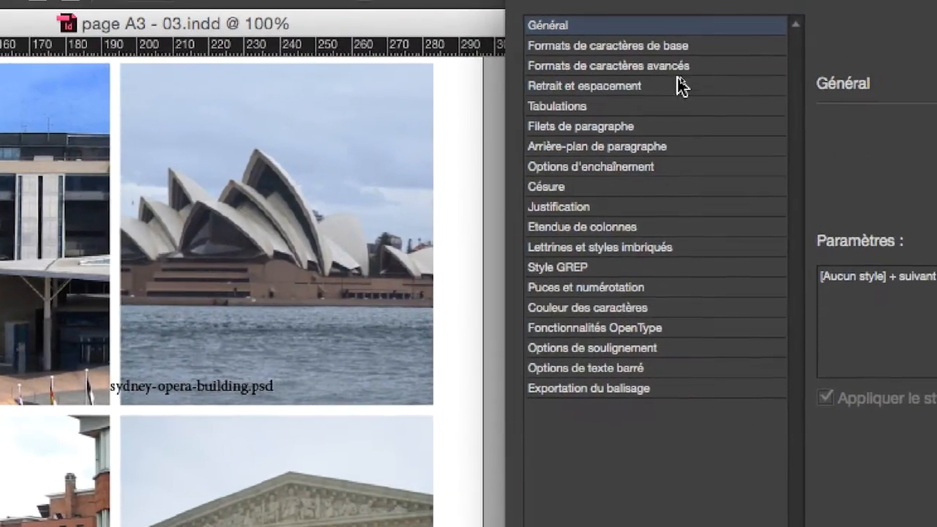
pyautogui.click(696, 80)
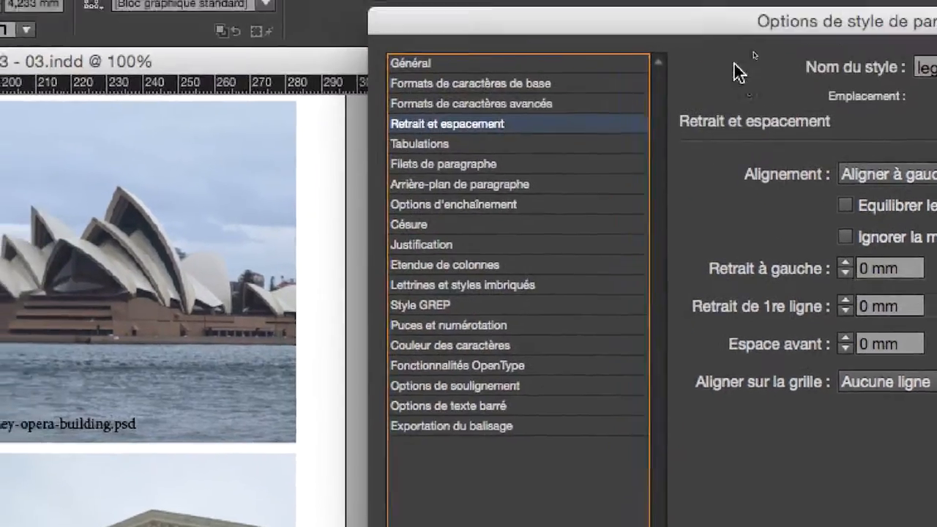
pyautogui.moveTo(741, 57); pyautogui.dragTo(684, 48)
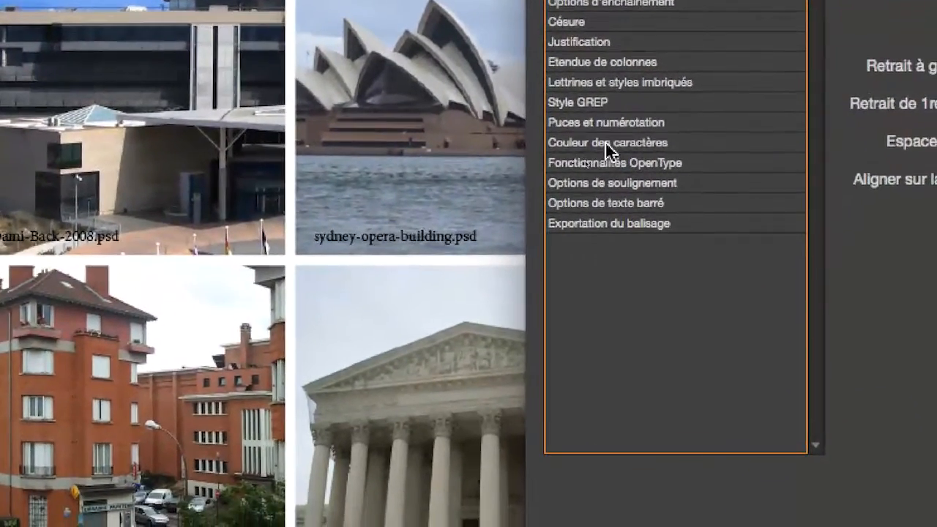
# Set the character colour of the legende paragraph style to [Papier]
pyautogui.click(566, 238)
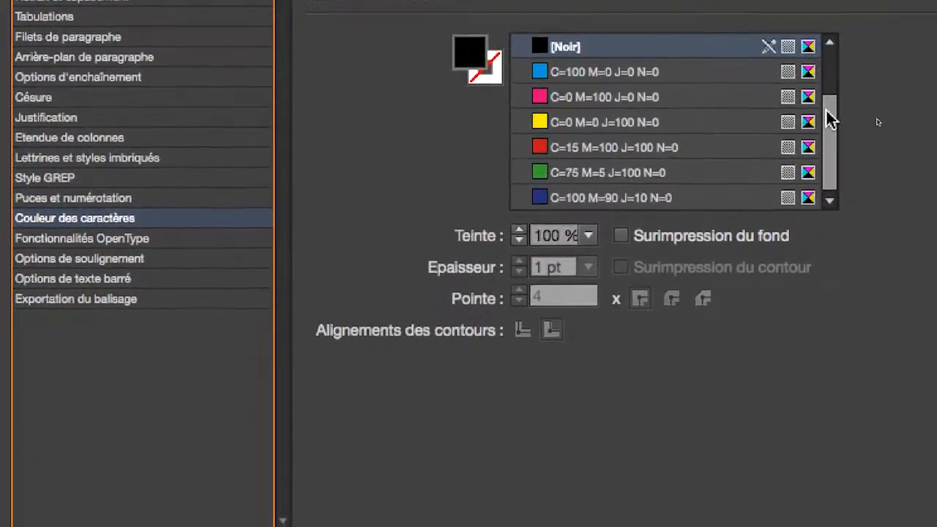
pyautogui.scroll(3, 824, 110)
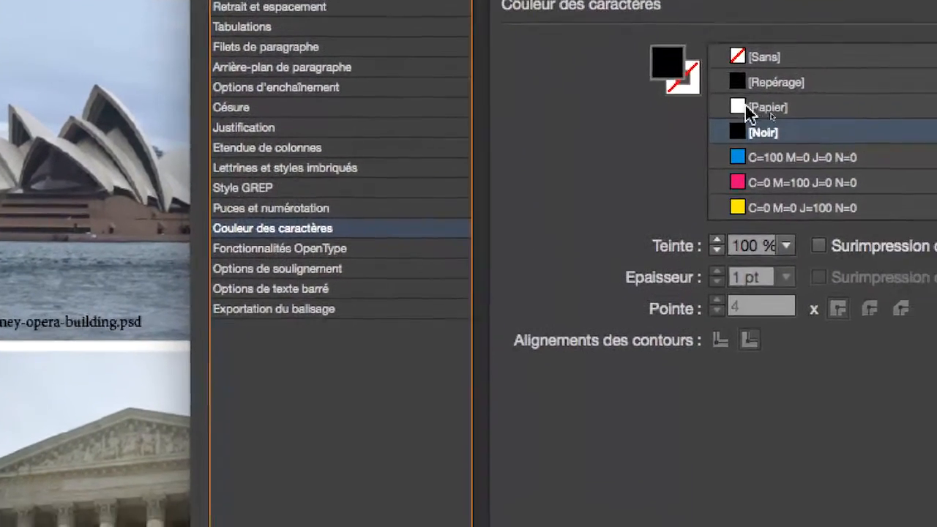
pyautogui.click(745, 105)
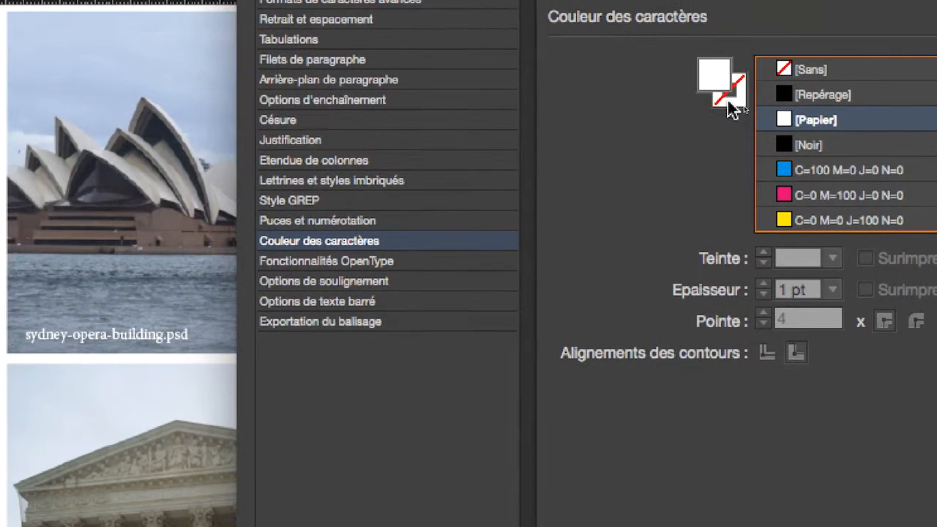
pyautogui.click(701, 96)
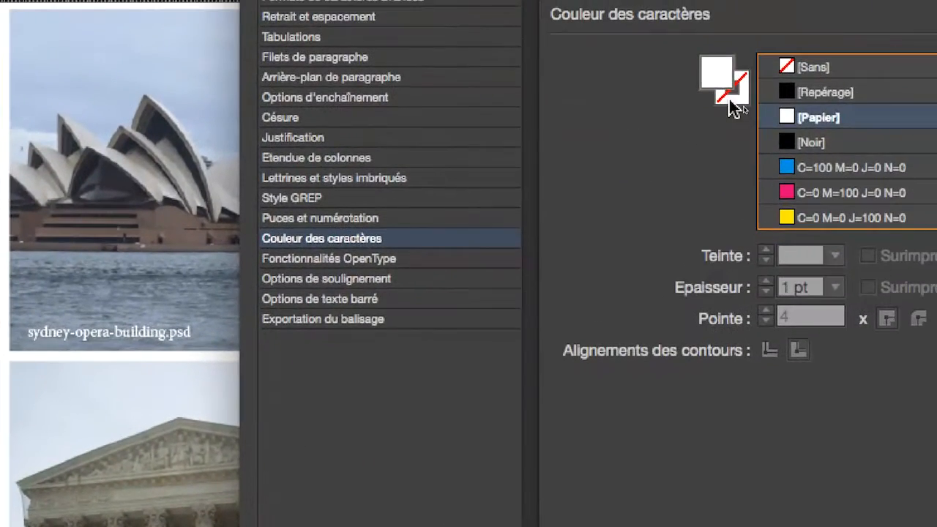
# Set the text stroke colour of the legende paragraph style to [Noir]
pyautogui.click(793, 63)
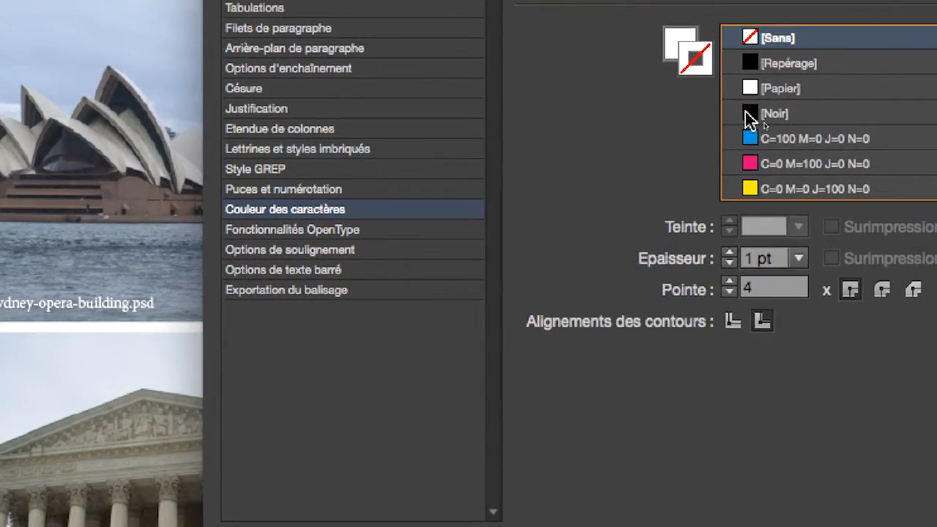
pyautogui.click(775, 134)
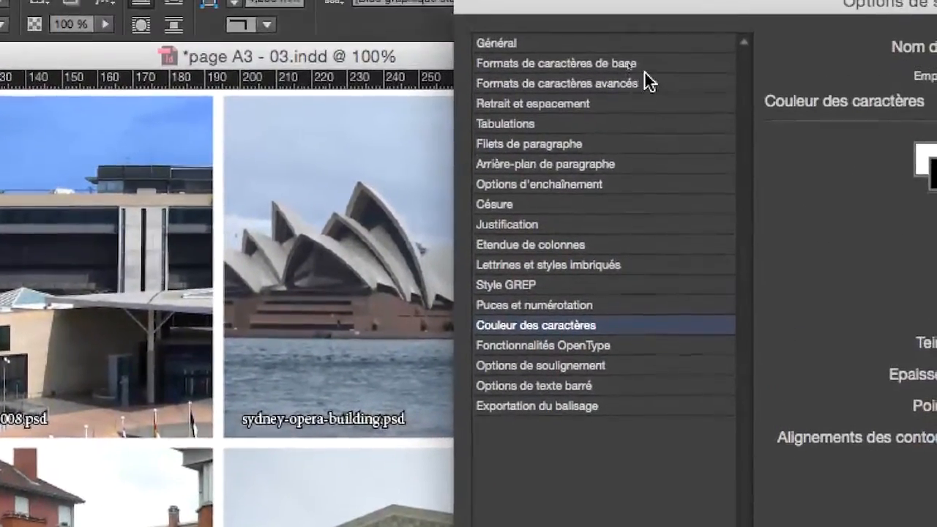
# Try out successive font families for the legende paragraph style, stopping at Nueva Std Regular
pyautogui.click(670, 0)
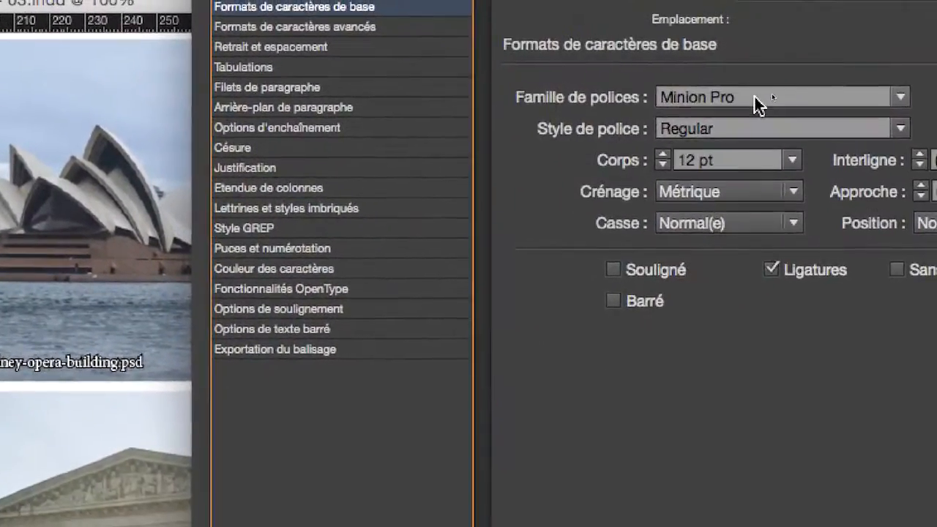
pyautogui.click(930, 158)
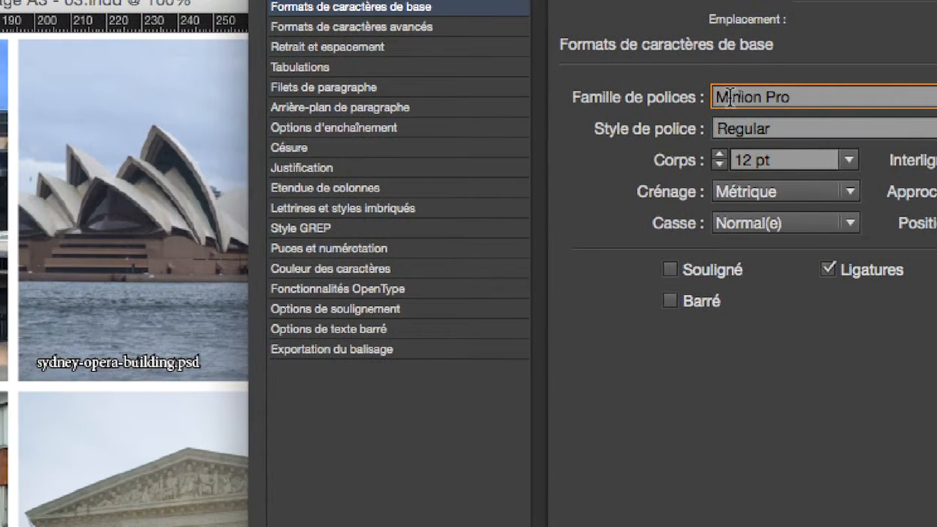
pyautogui.press('Down')
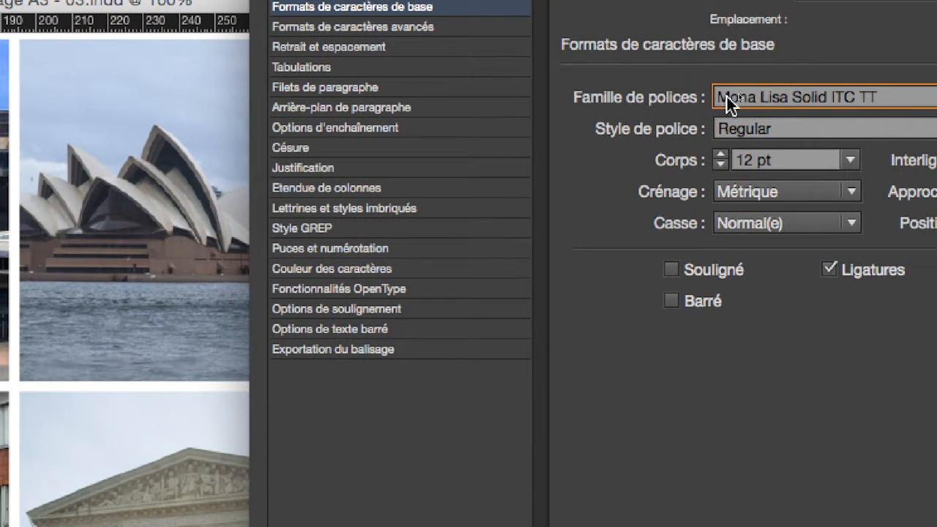
pyautogui.press('Down')
pyautogui.press('Down')
pyautogui.press('Down')
pyautogui.press('Down')
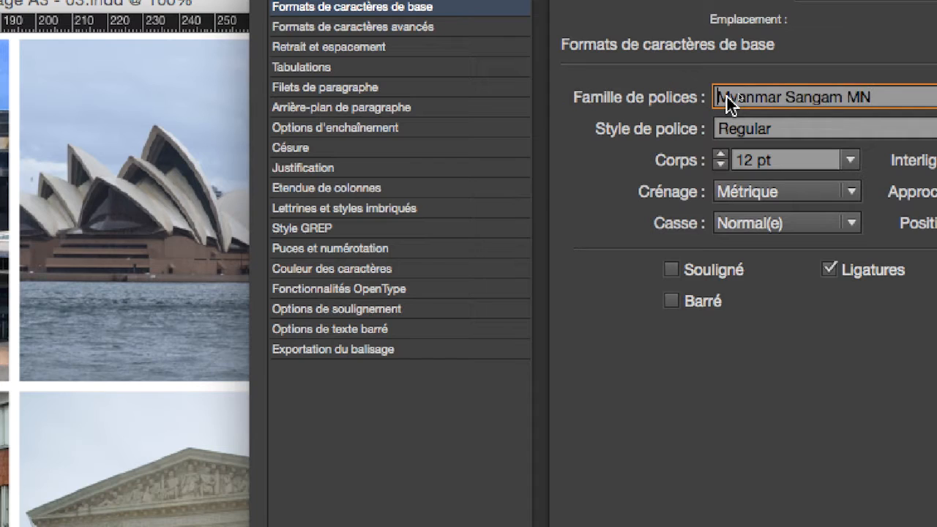
pyautogui.press('Down')
pyautogui.press('Down')
pyautogui.press('Down')
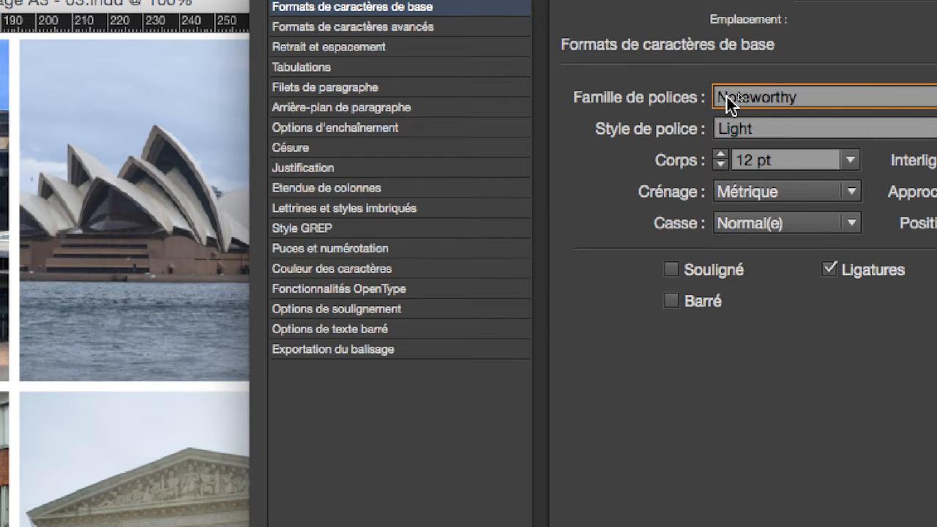
pyautogui.press('Down')
pyautogui.press('Down')
pyautogui.press('Up')
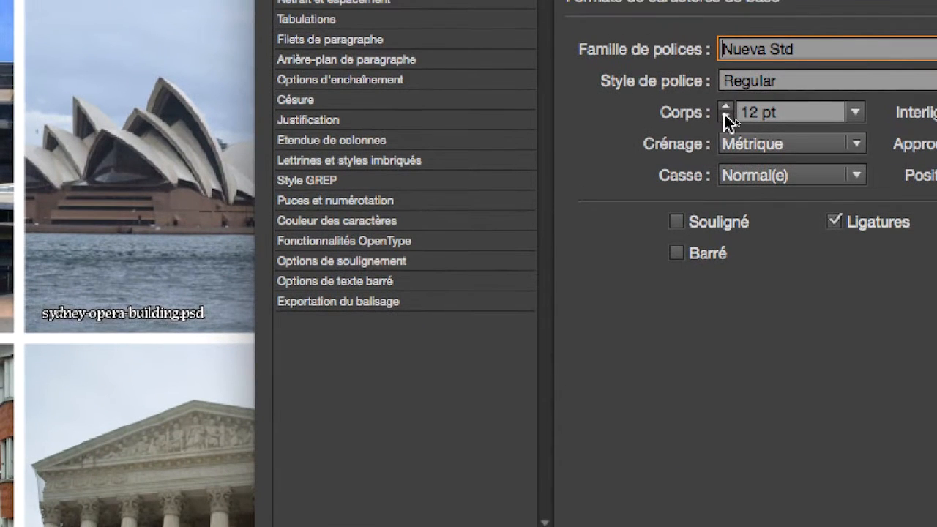
# Reduce the font size of the legende paragraph style to 8 pt
pyautogui.click(715, 163)
pyautogui.click(725, 117)
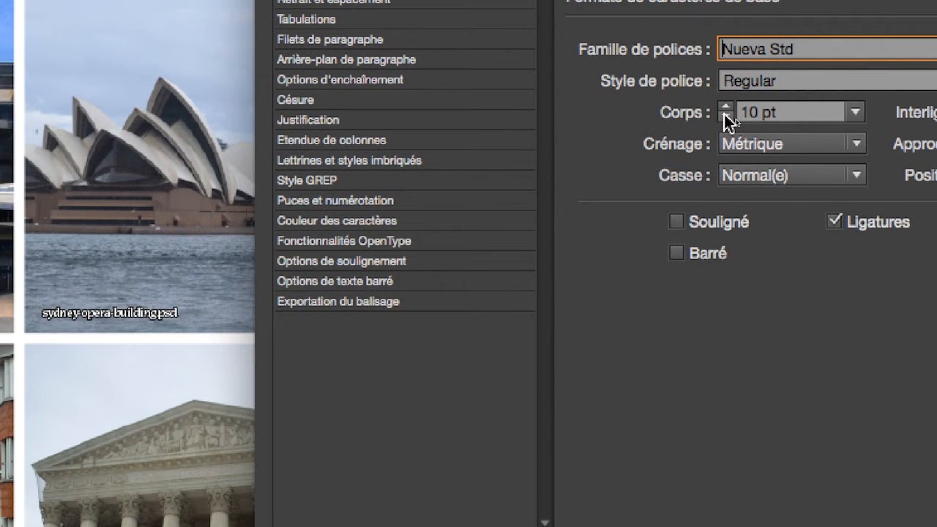
pyautogui.click(725, 117)
pyautogui.click(725, 117)
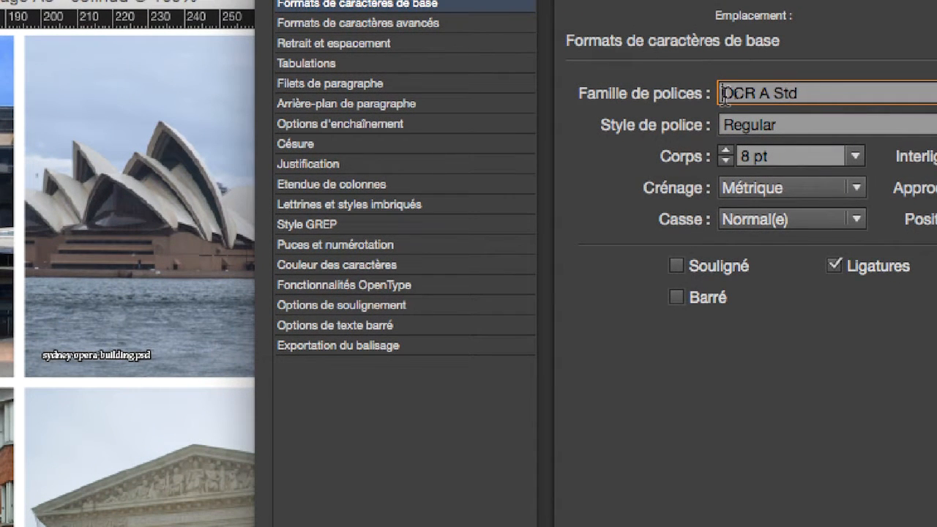
# Choose Orator Std Medium as the legende style's font after trying neighbouring families, and apply the style changes
pyautogui.press('Down')
pyautogui.press('Down')
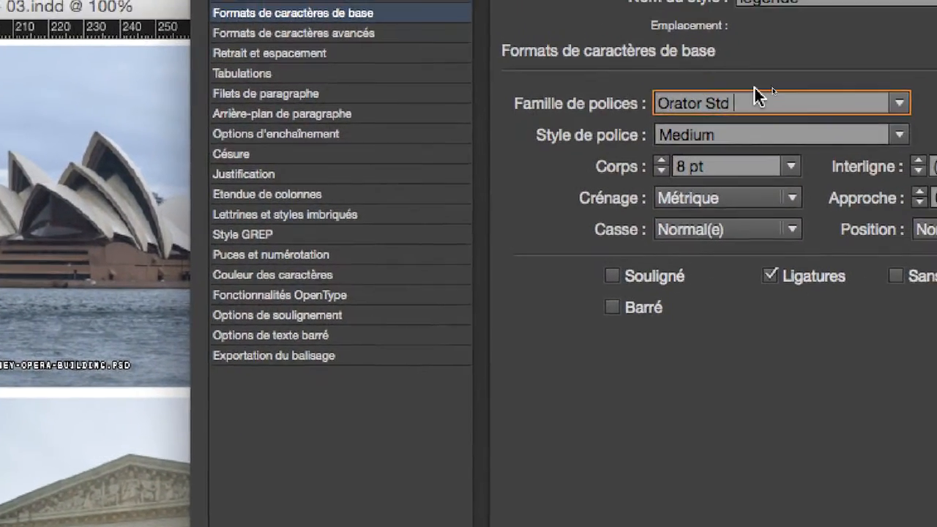
pyautogui.press('Down')
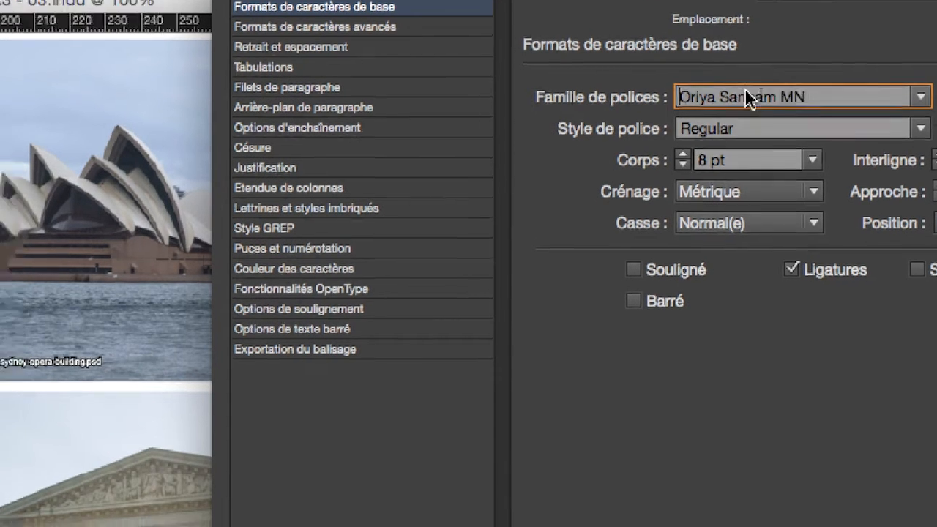
pyautogui.press('Up')
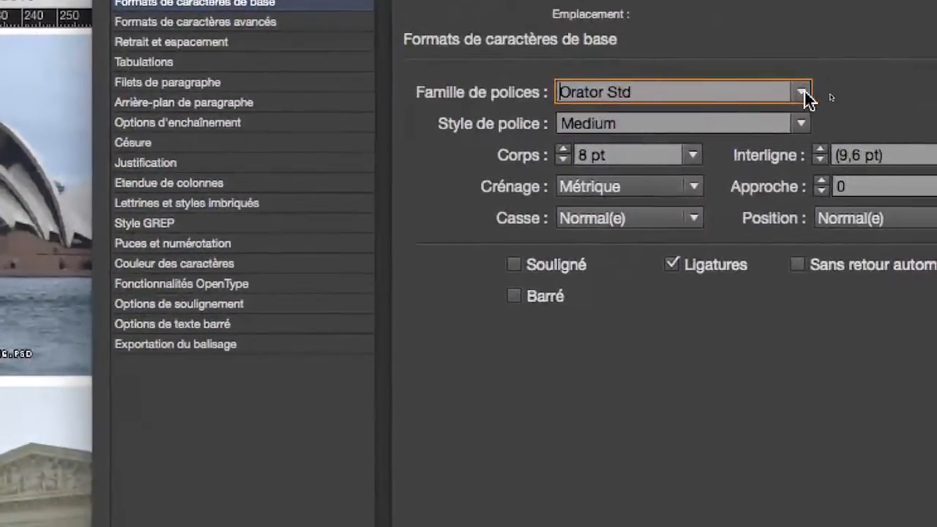
pyautogui.click(803, 92)
pyautogui.press('Return')
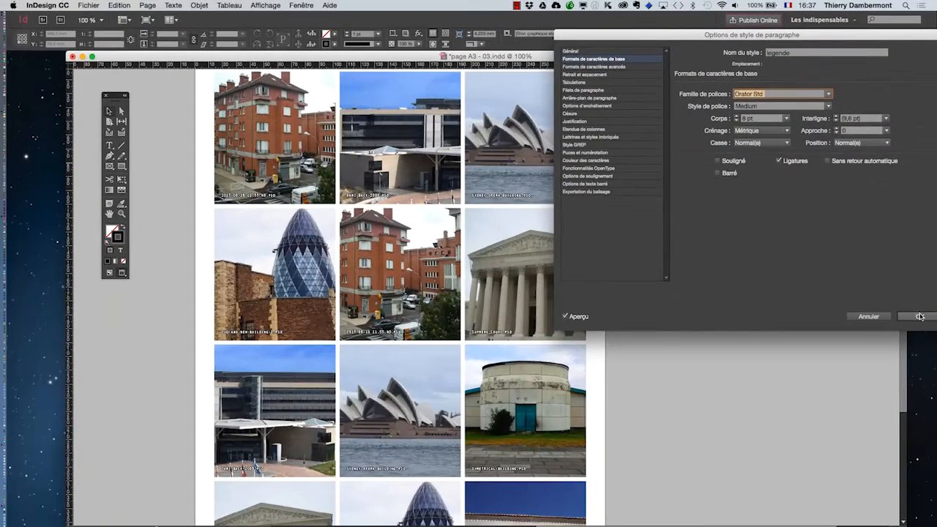
pyautogui.click(919, 317)
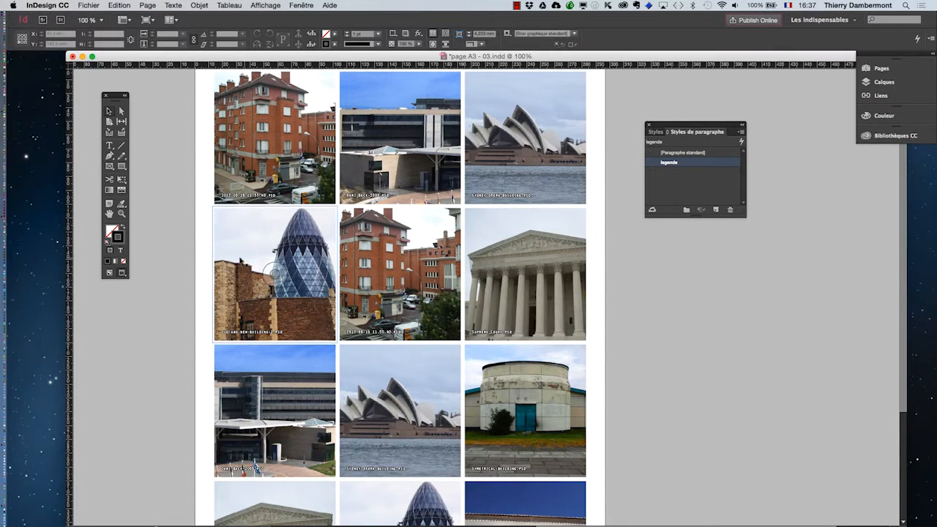
# Examine up close how legible the outlined captions are on several pictures of the page
pyautogui.scroll(3, 408, 339)
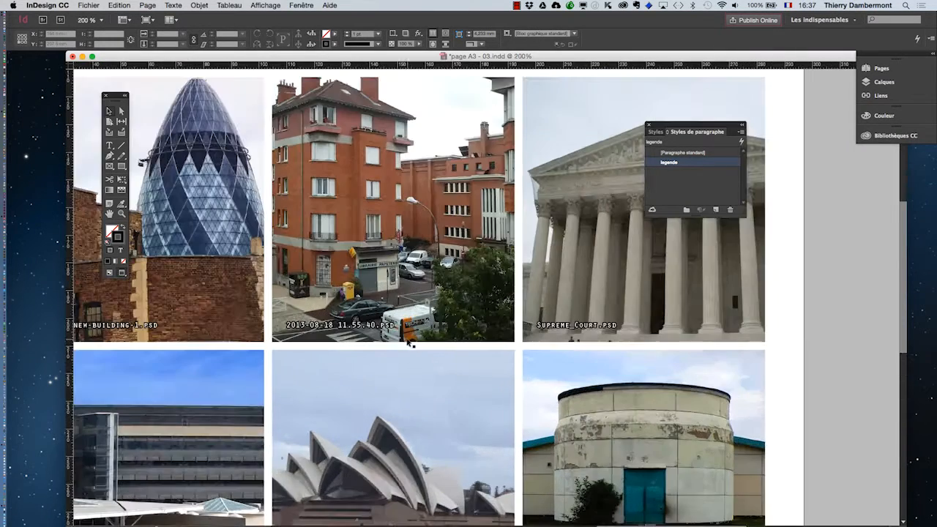
pyautogui.scroll(2, 408, 339)
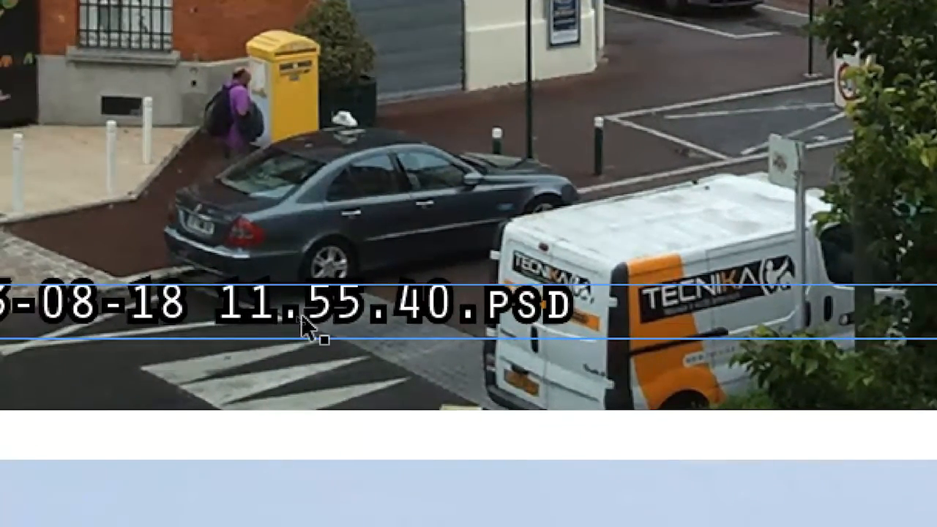
pyautogui.scroll(-3, 296, 321)
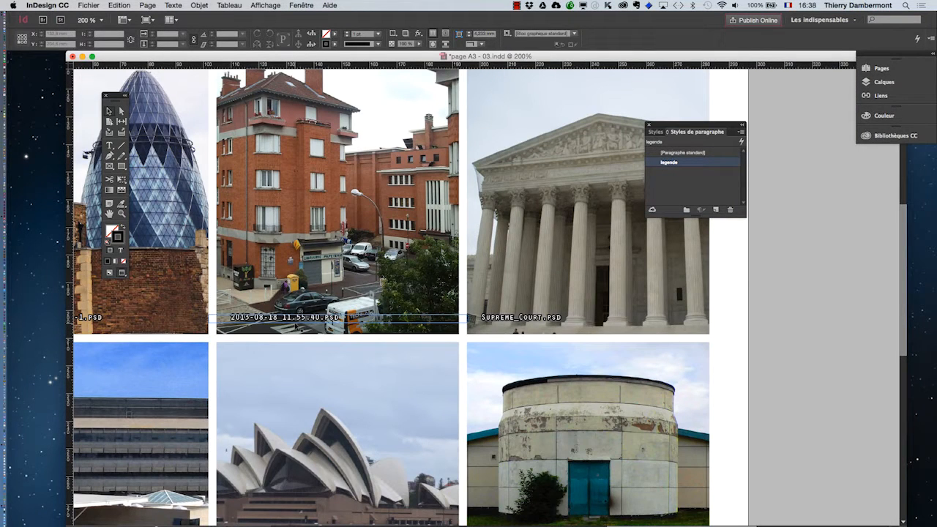
pyautogui.scroll(-1, 296, 325)
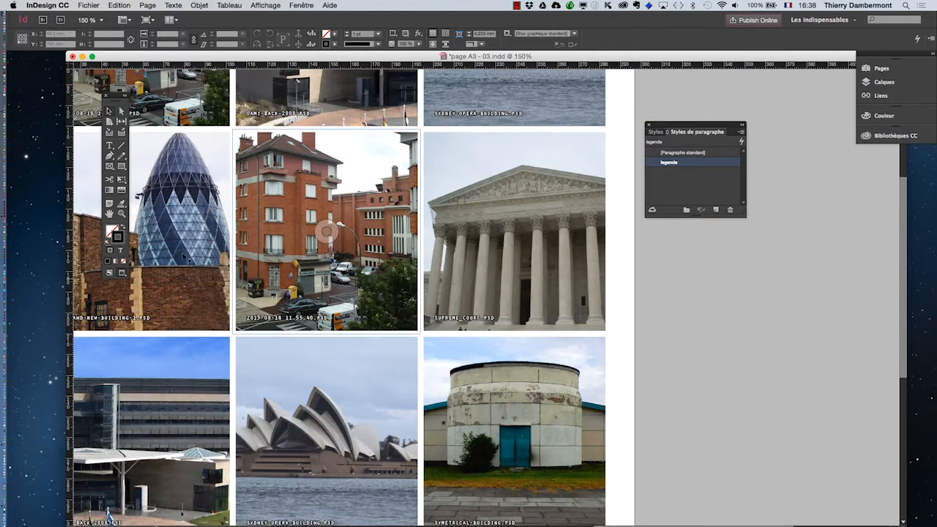
pyautogui.moveTo(316, 264); pyautogui.dragTo(424, 130)
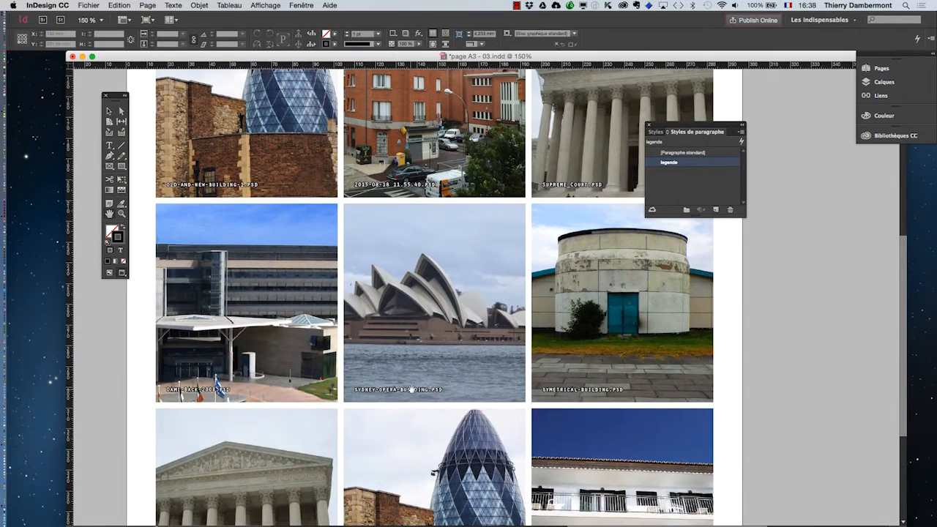
pyautogui.scroll(1, 413, 391)
pyautogui.scroll(2, 412, 390)
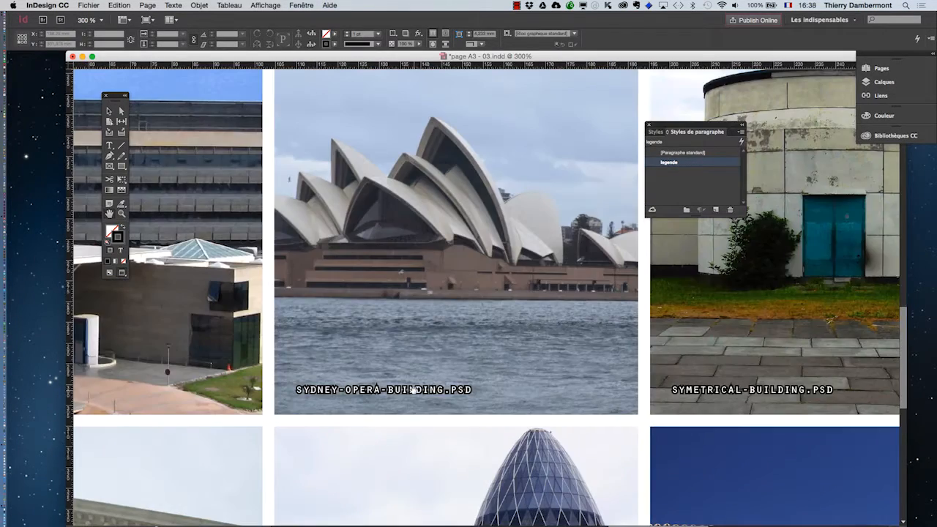
pyautogui.scroll(-2, 414, 390)
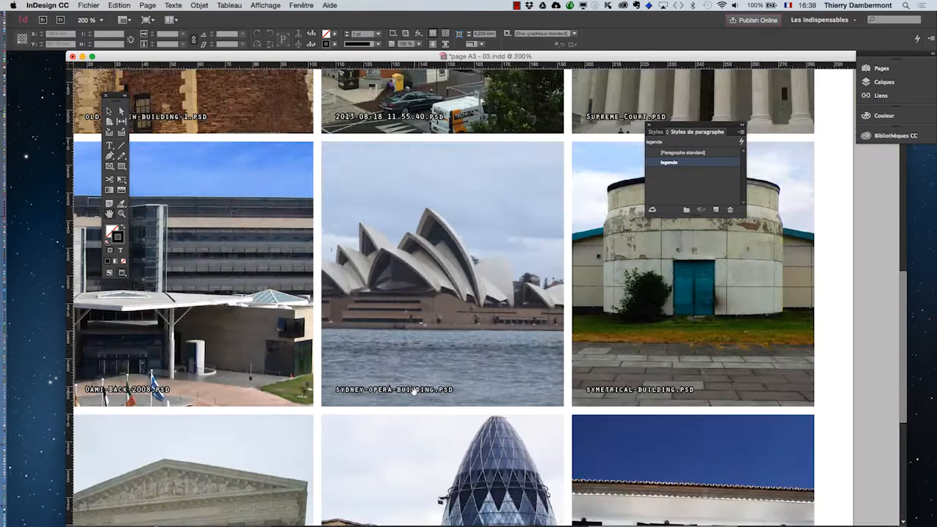
# Edit the legende paragraph style's advanced character formats to give it a baseline shift of 6 pt, and apply the change
pyautogui.doubleClick(694, 162)
pyautogui.click(578, 75)
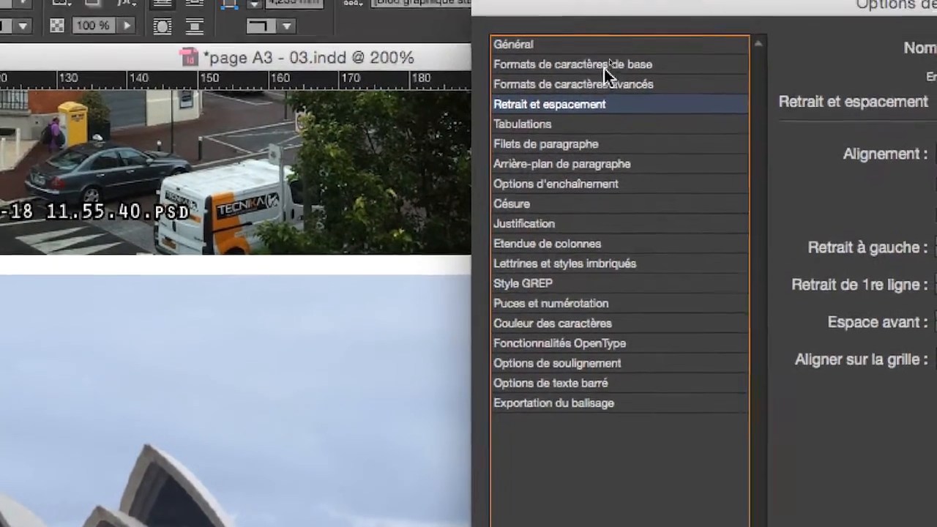
pyautogui.click(604, 65)
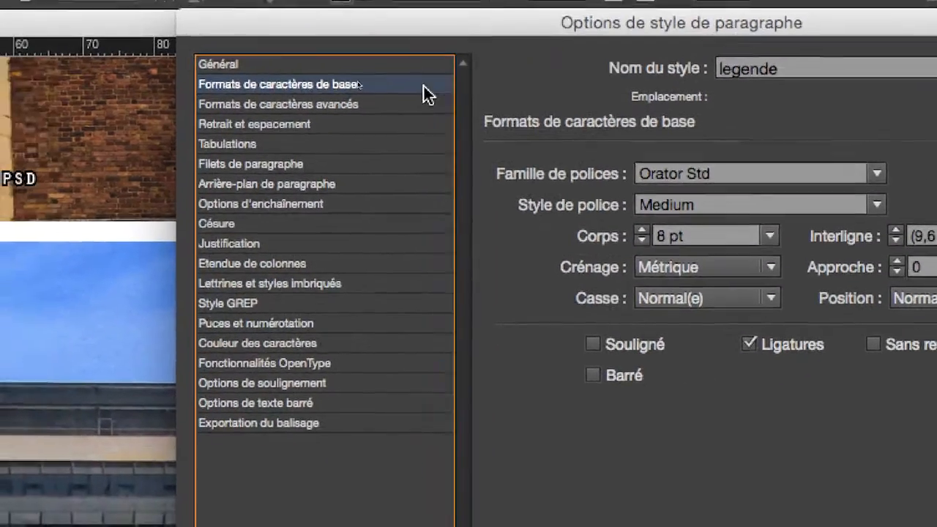
pyautogui.click(353, 126)
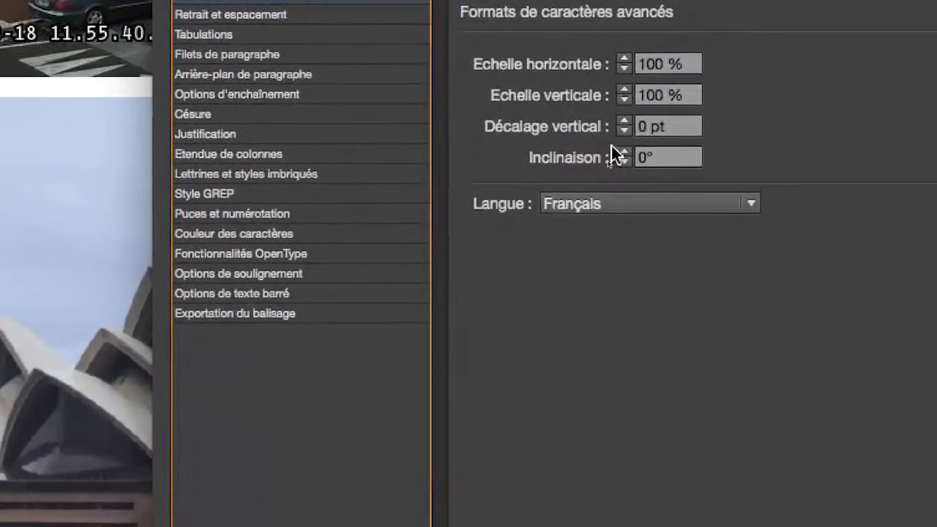
pyautogui.click(693, 184)
pyautogui.click(618, 139)
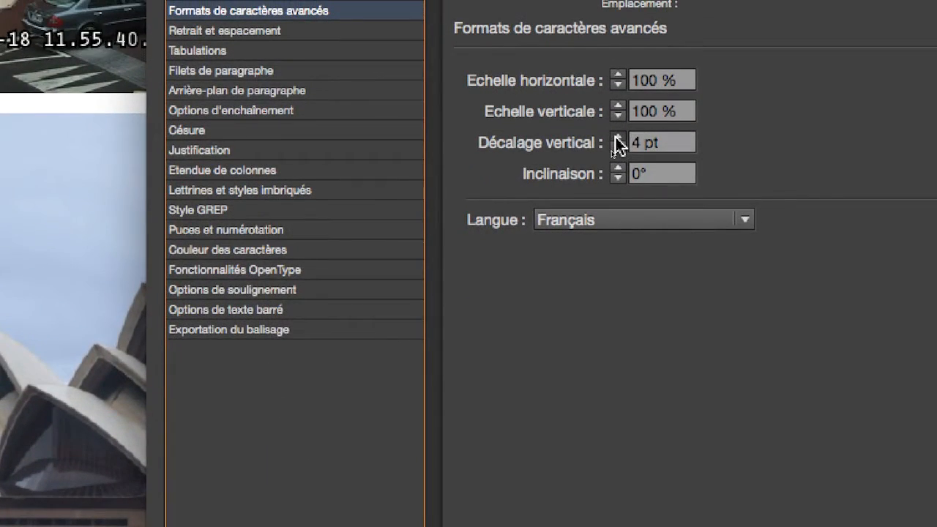
pyautogui.click(618, 139)
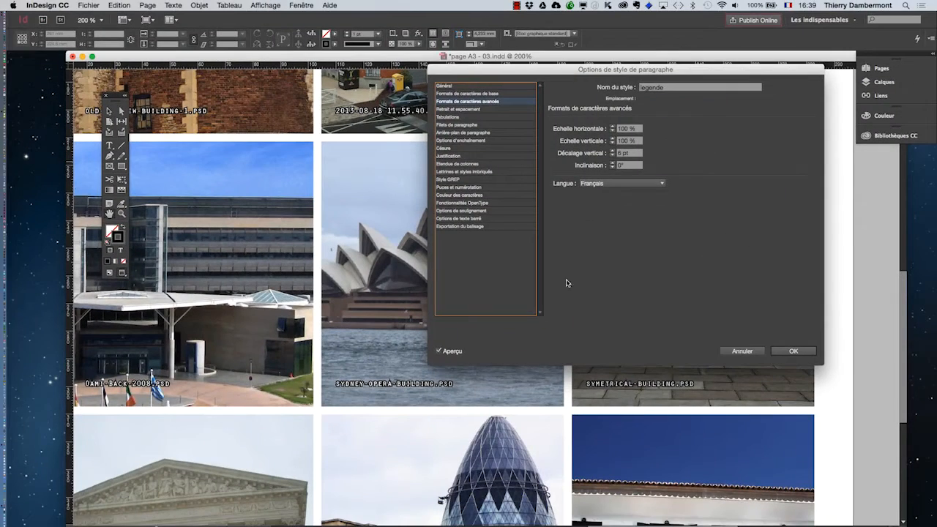
pyautogui.click(794, 351)
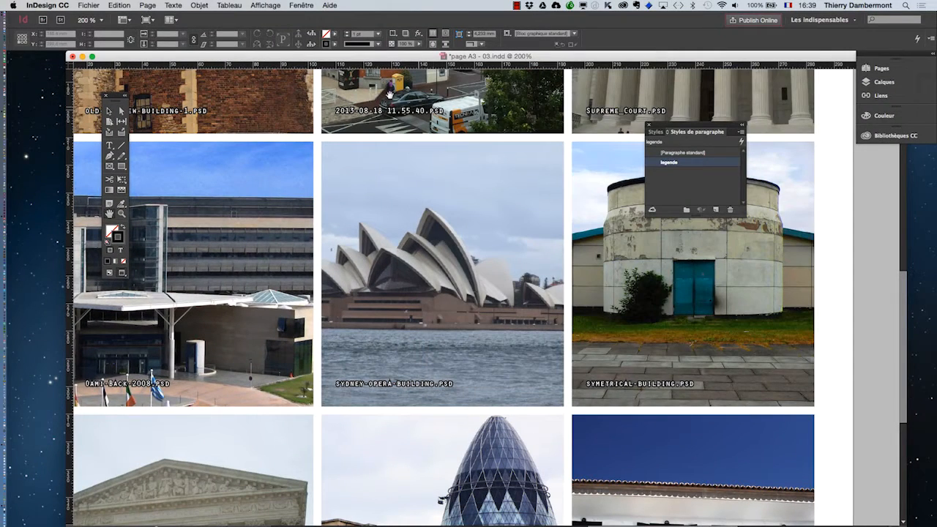
# Check how the raised caption text under the 2013-08-18 picture sits relative to its text frame, using the Selection and Type tools
pyautogui.click(109, 111)
pyautogui.click(442, 118)
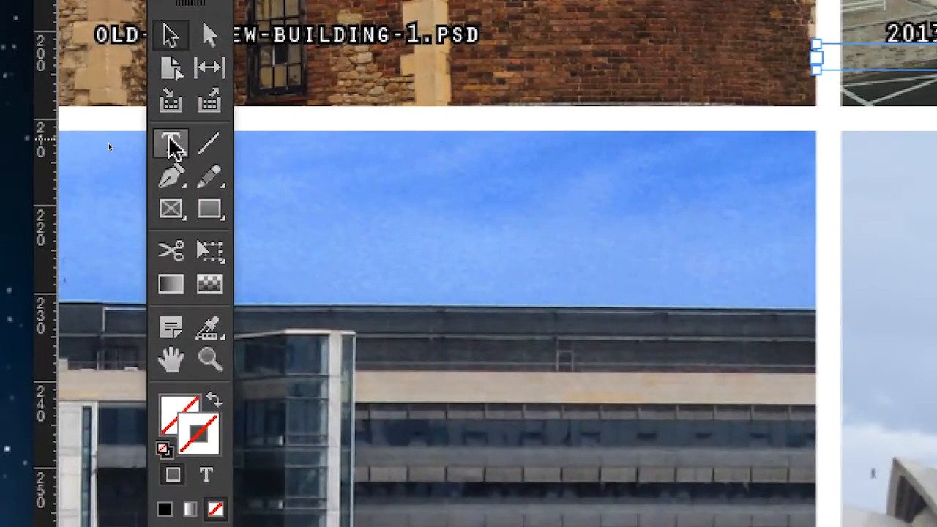
pyautogui.click(220, 158)
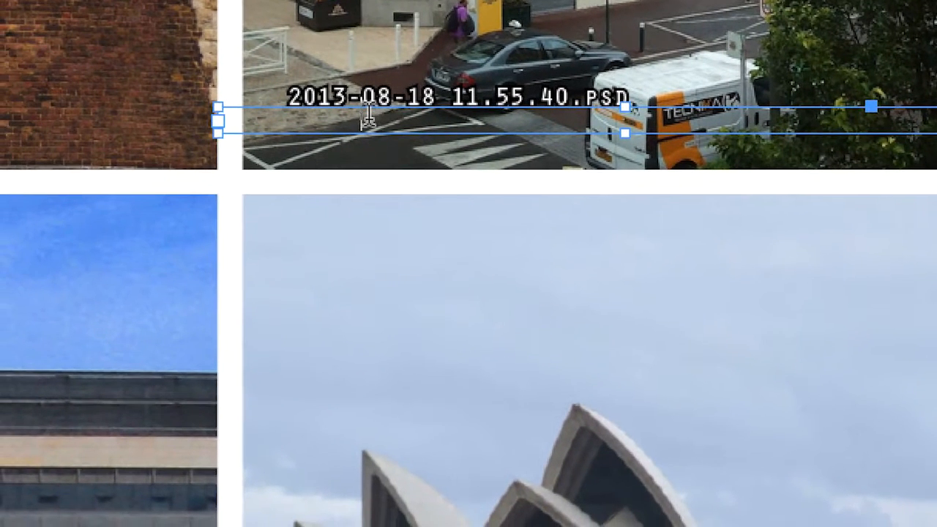
pyautogui.click(369, 115)
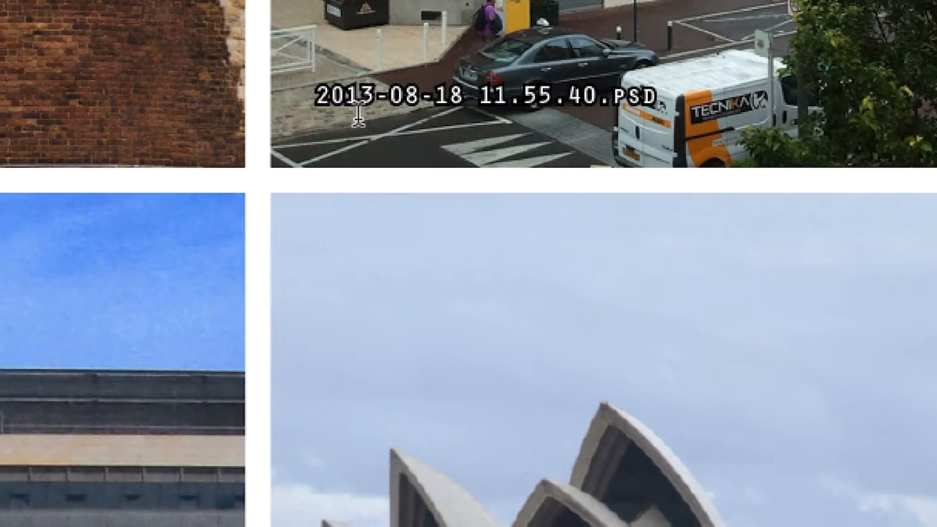
pyautogui.moveTo(332, 117); pyautogui.dragTo(465, 117)
pyautogui.moveTo(393, 114); pyautogui.dragTo(441, 117)
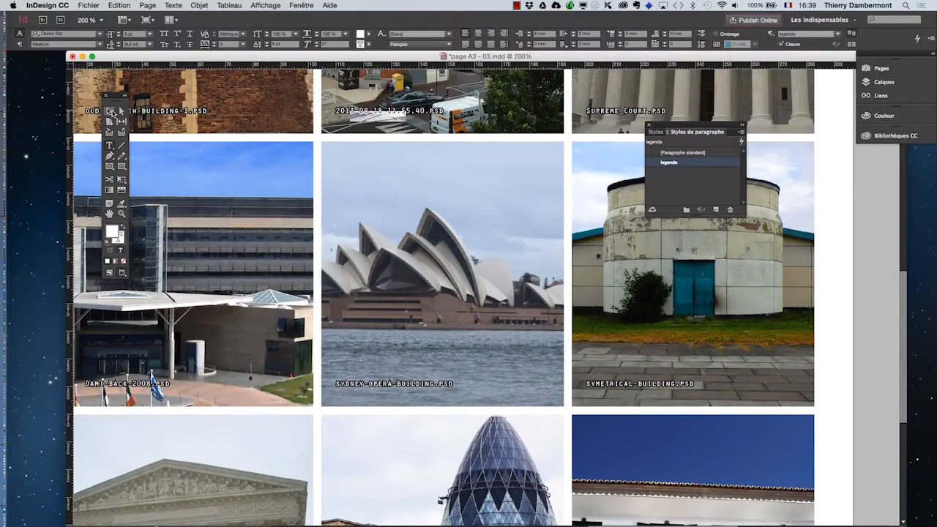
pyautogui.click(111, 112)
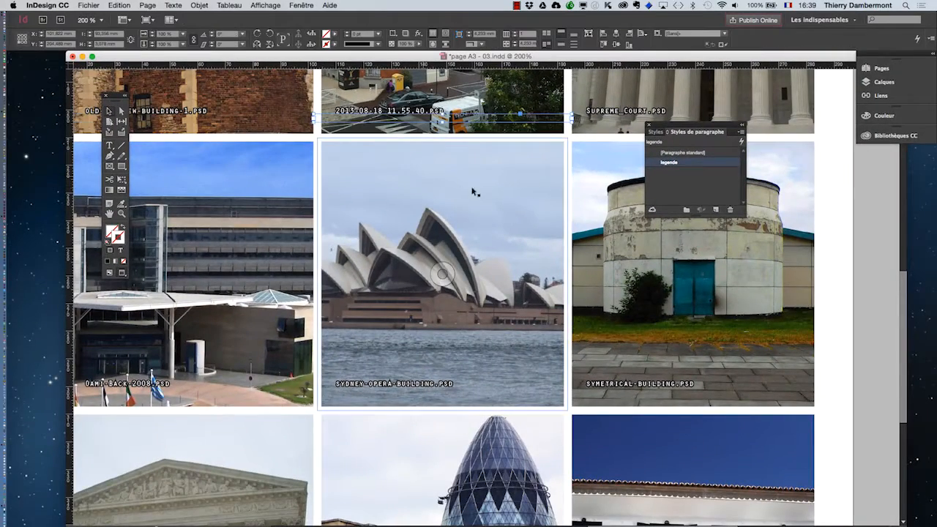
# Deselect the caption frame and move the paragraph styles panel off the page so the pictures are unobstructed
pyautogui.scroll(-2, 531, 206)
pyautogui.click(762, 281)
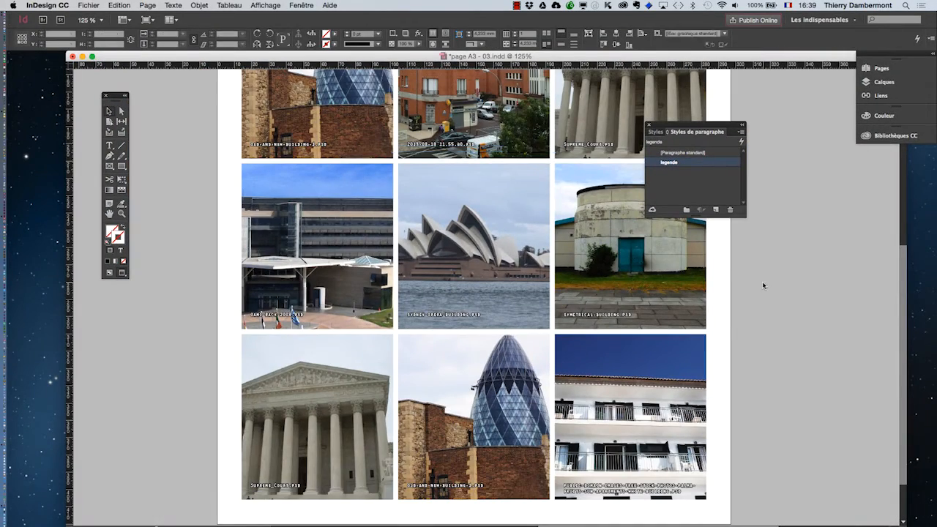
pyautogui.moveTo(687, 128); pyautogui.dragTo(795, 128)
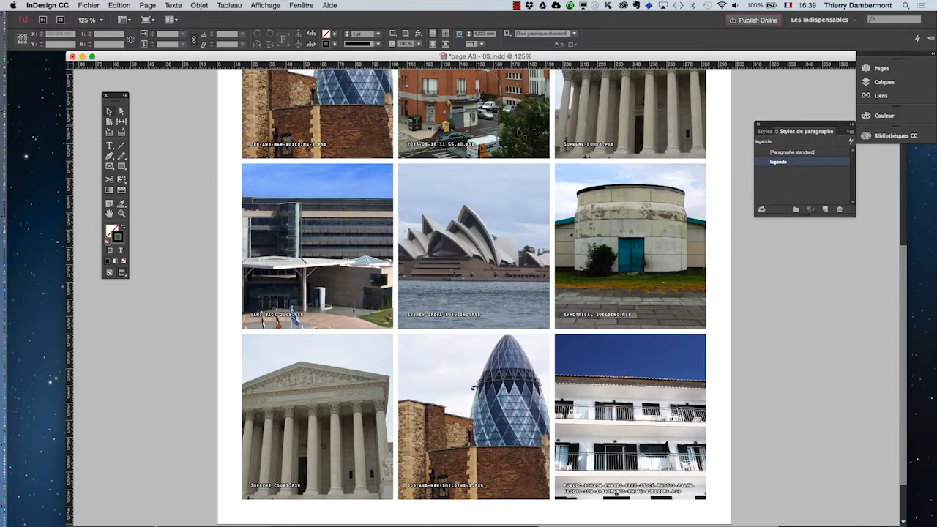
# Save the document under the new name page A3 - 04.indd in the metadonnees et indesign folder
pyautogui.scroll(8, 444, 240)
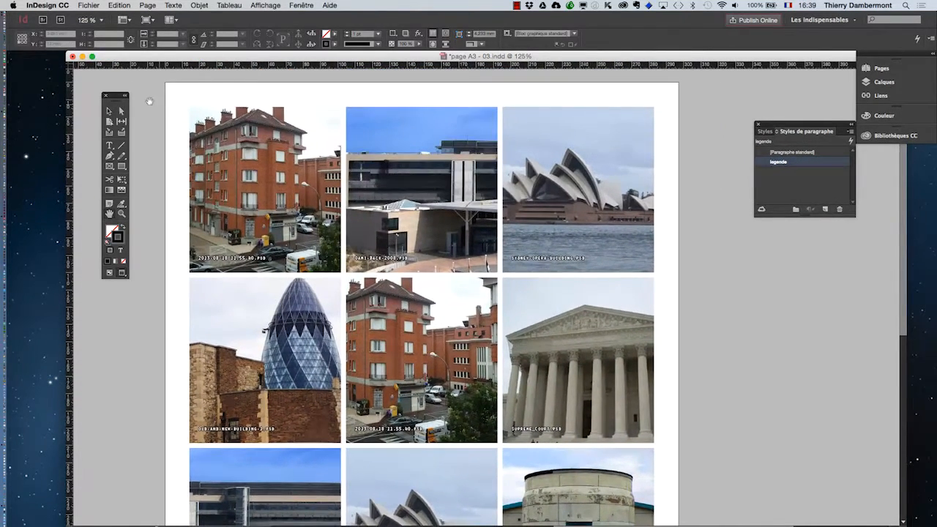
pyautogui.click(110, 111)
pyautogui.click(88, 5)
pyautogui.click(121, 79)
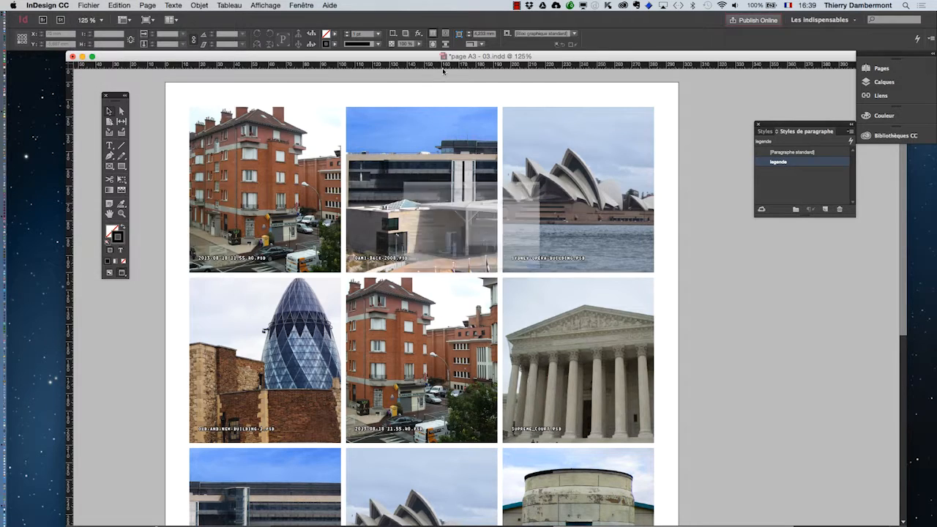
pyautogui.click(469, 83)
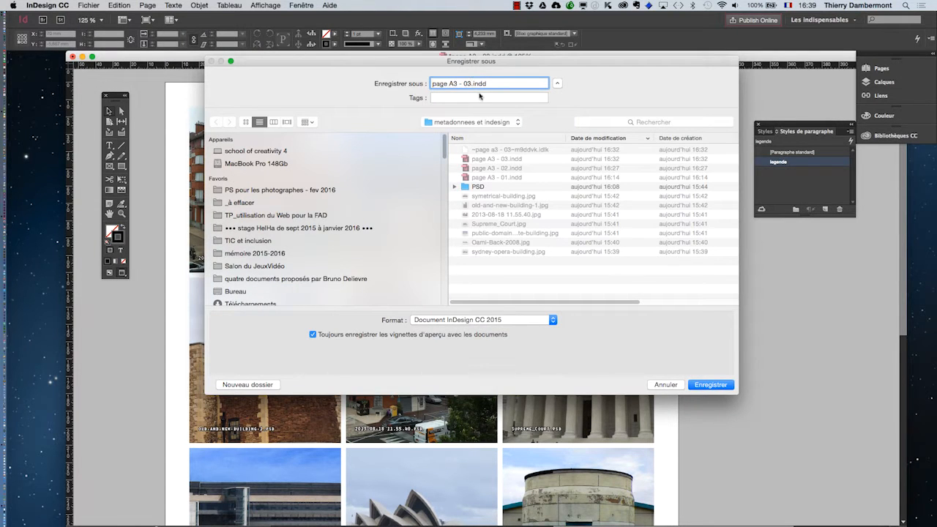
pyautogui.press('BackSpace')
pyautogui.write('4')
pyautogui.click(710, 385)
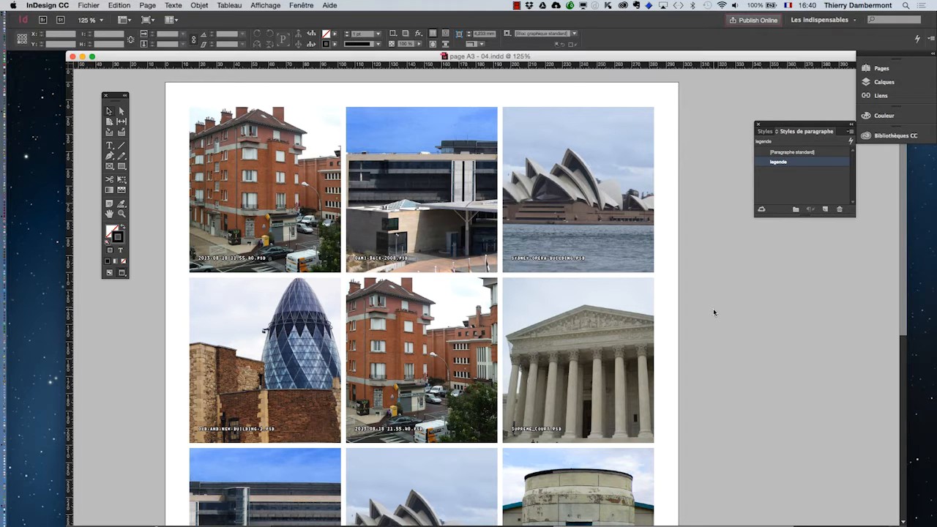
pyautogui.click(636, 255)
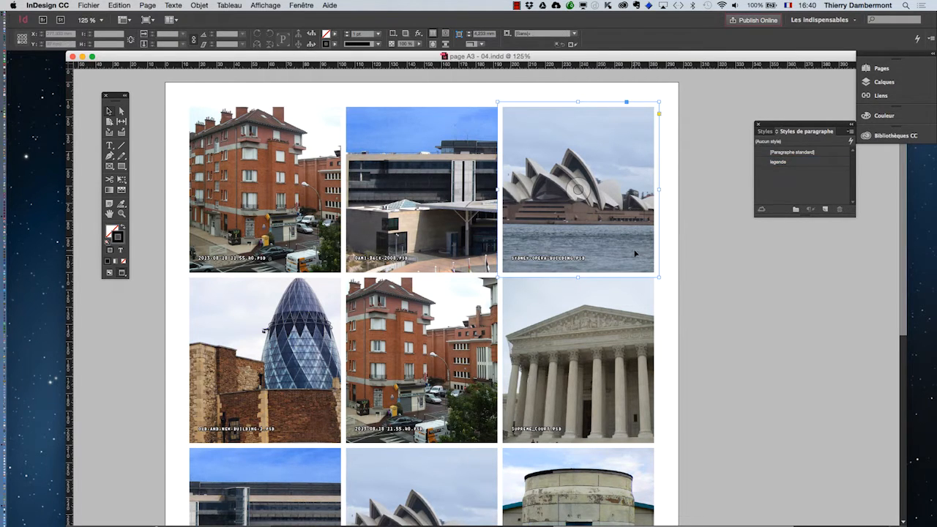
pyautogui.click(709, 273)
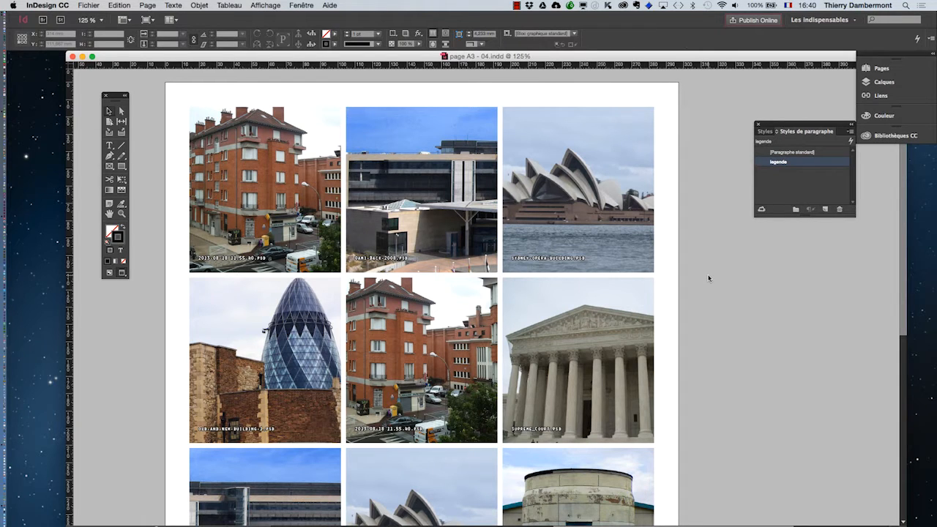
pyautogui.press('super+minus')
pyautogui.press('super+minus')
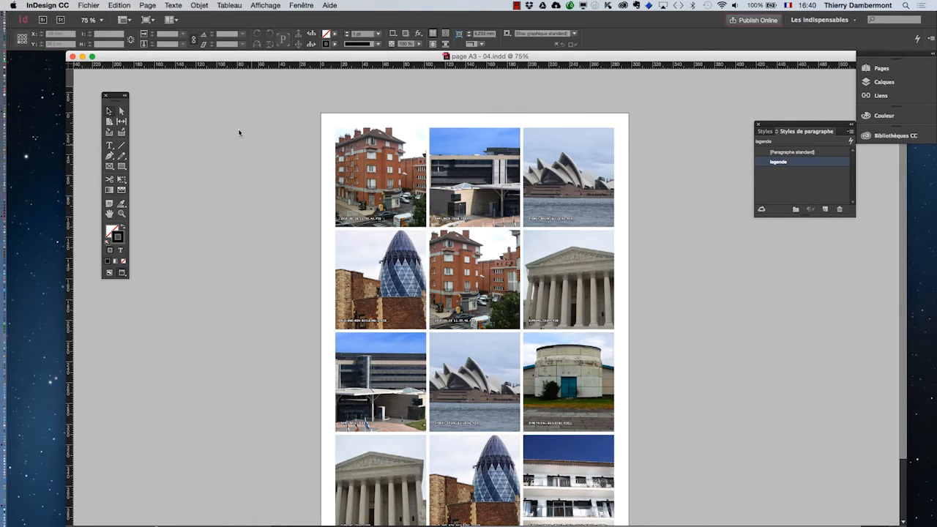
pyautogui.click(85, 5)
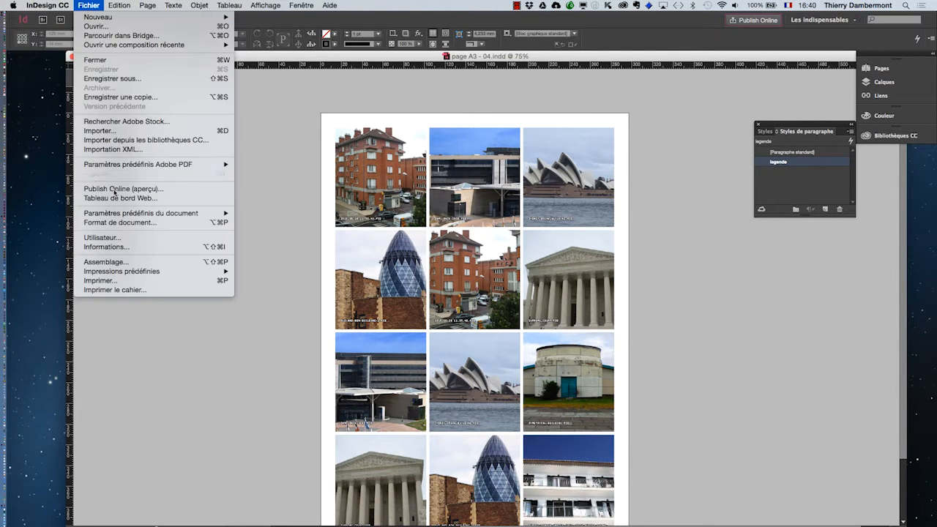
pyautogui.click(149, 368)
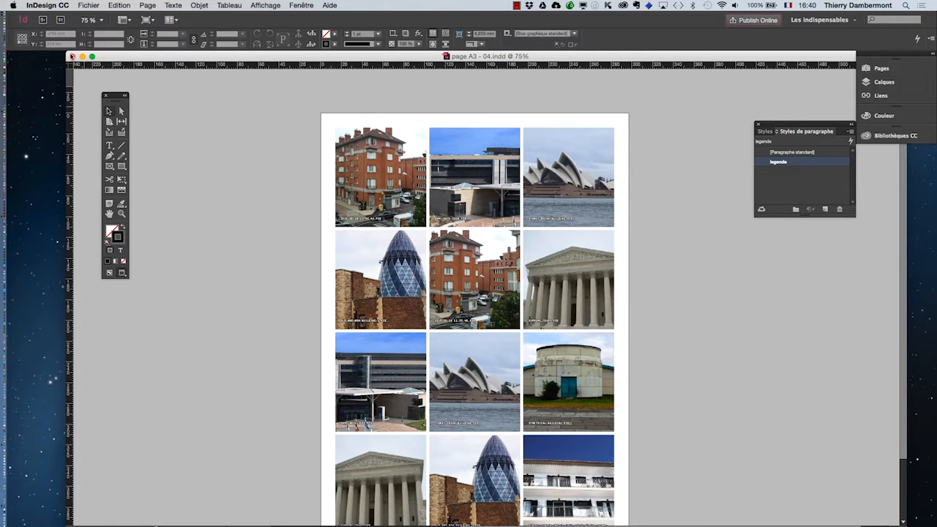
# Export the document as page A3 - 04.pdf in Adobe PDF (impression) format, reaching the PDF export settings
pyautogui.click(88, 5)
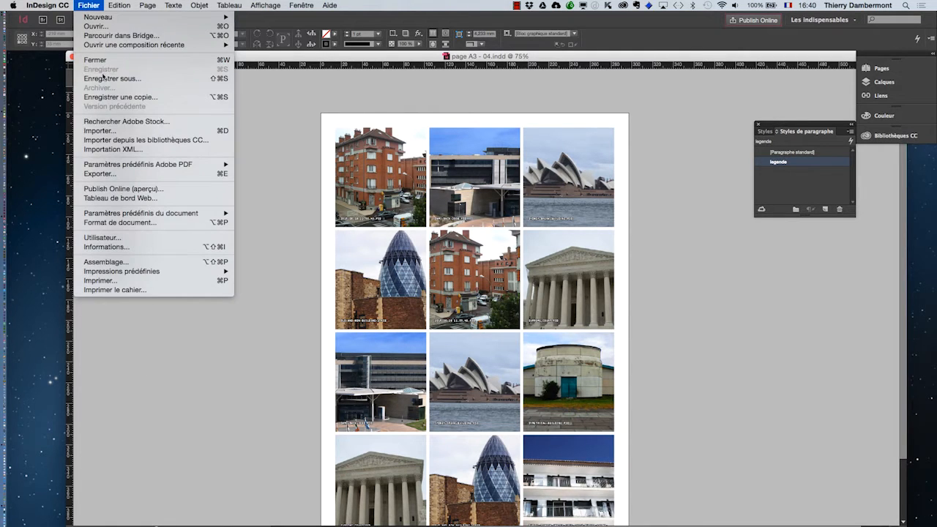
pyautogui.click(115, 175)
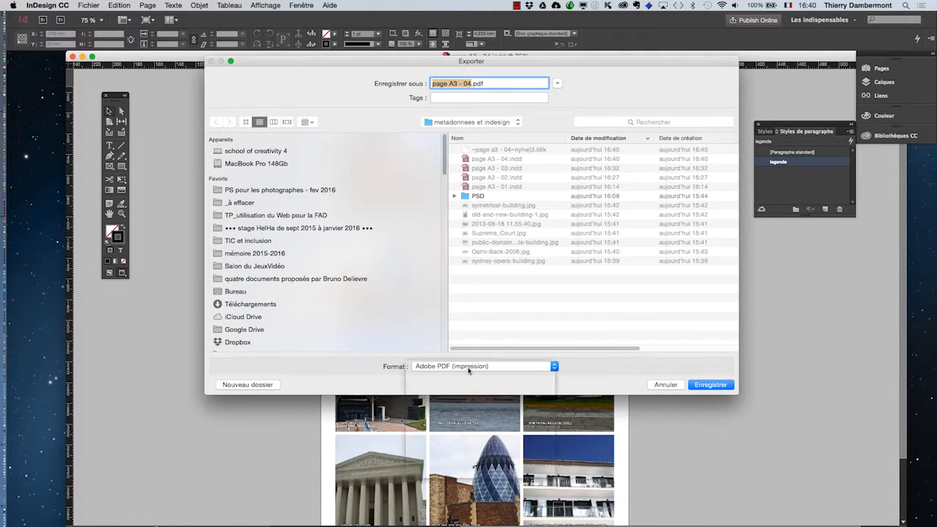
pyautogui.click(469, 368)
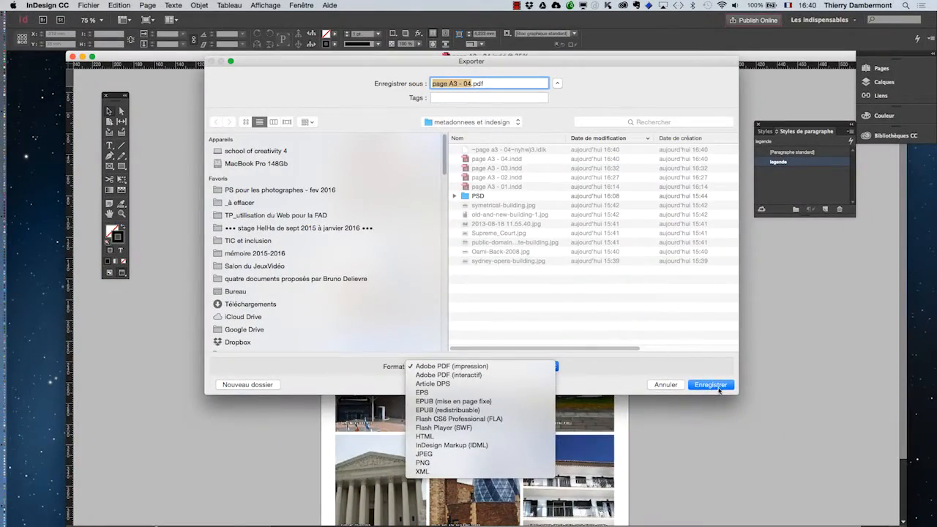
pyautogui.click(718, 389)
pyautogui.click(698, 383)
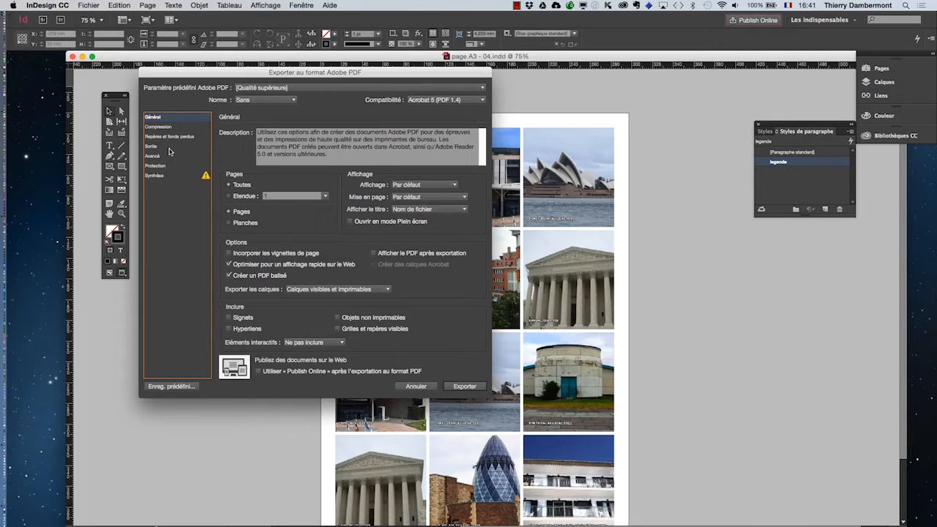
# In the PDF compression settings, keep bicubic downsampling for colour images and set its threshold to images above 300 pixels per inch
pyautogui.press('alt')
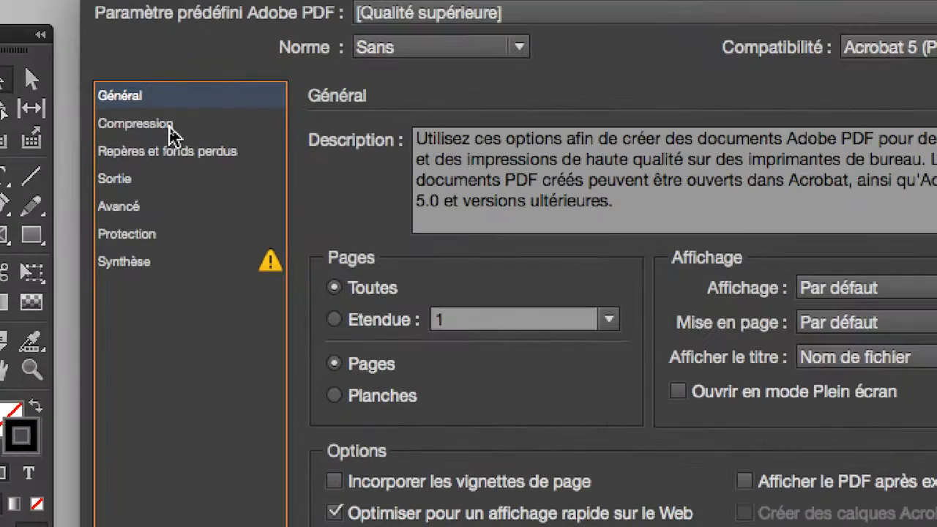
pyautogui.click(169, 134)
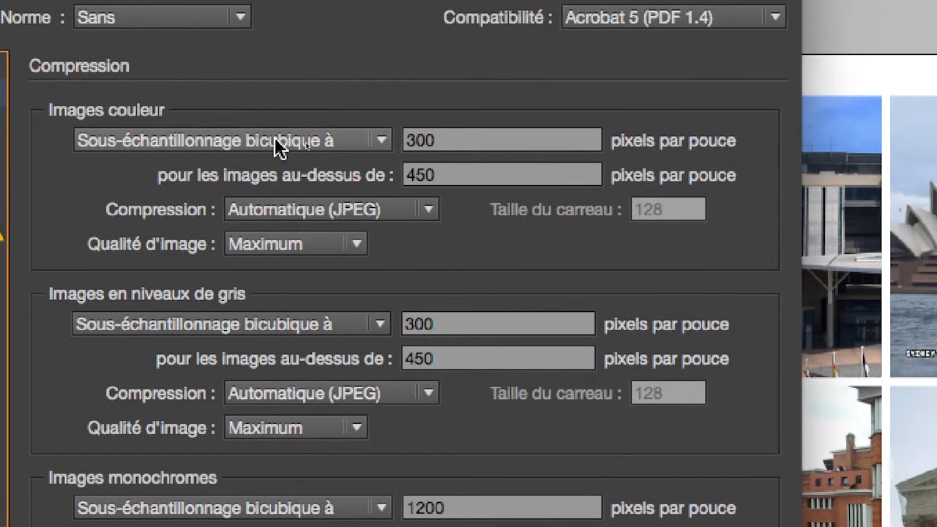
pyautogui.click(286, 142)
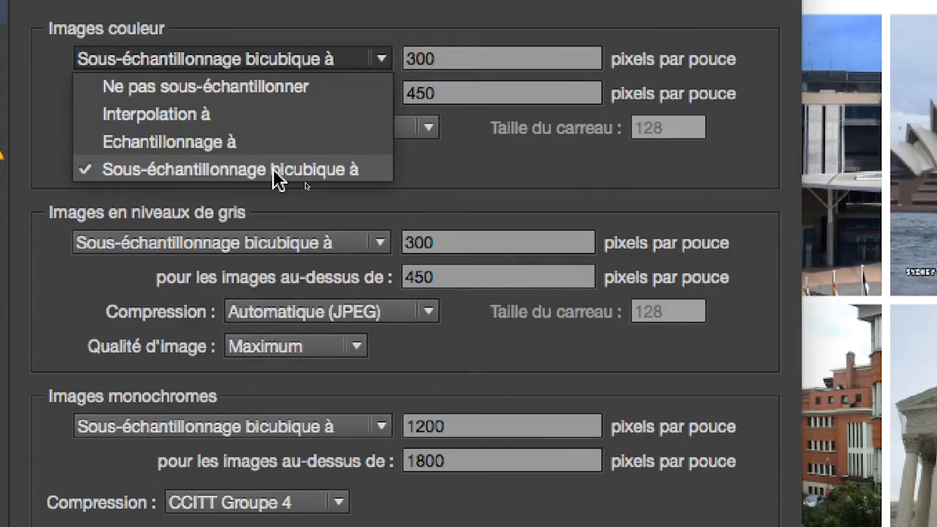
pyautogui.click(277, 170)
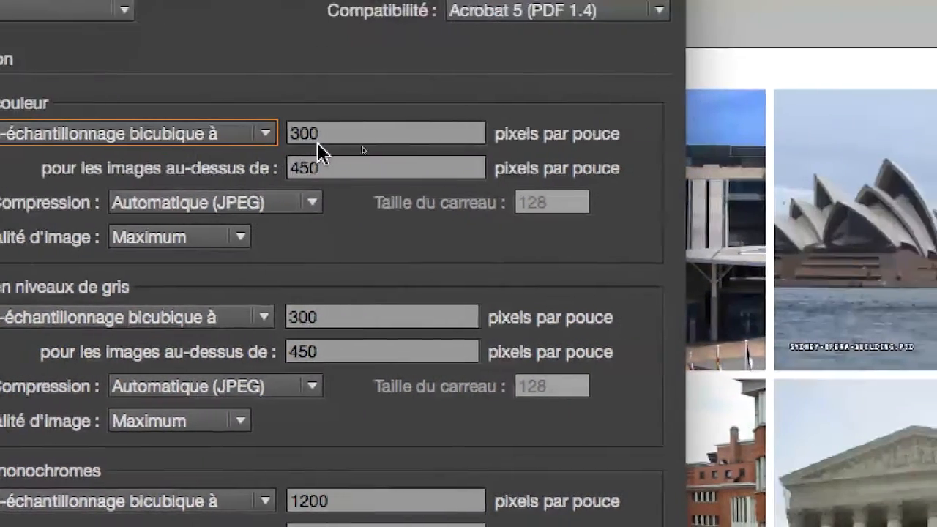
pyautogui.click(319, 137)
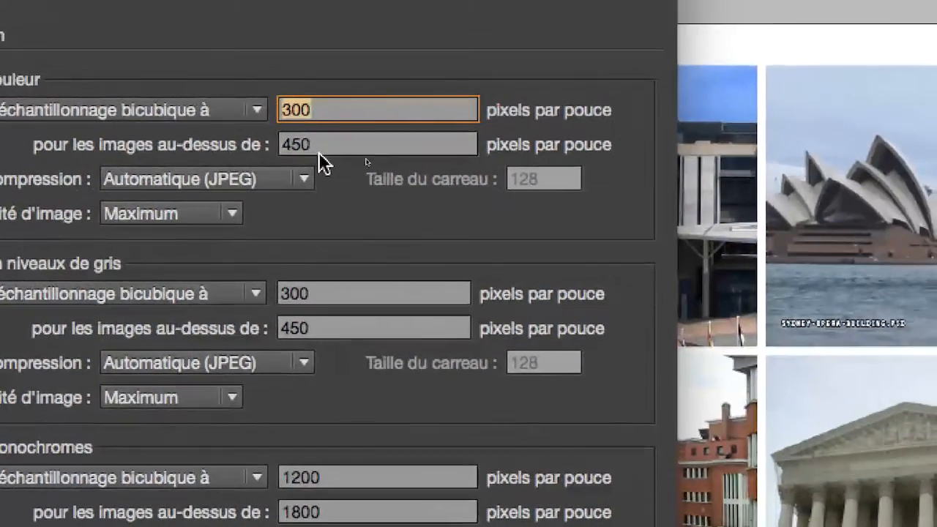
pyautogui.click(396, 145)
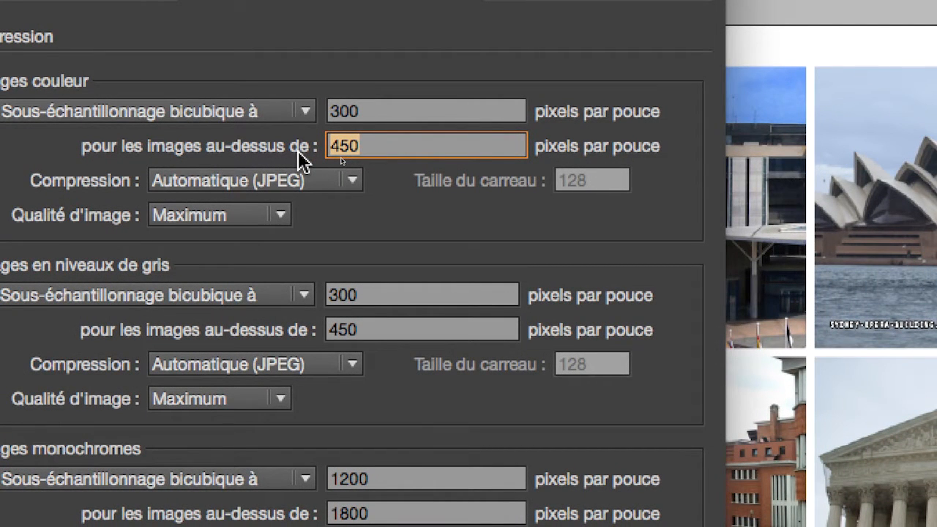
pyautogui.write('300')
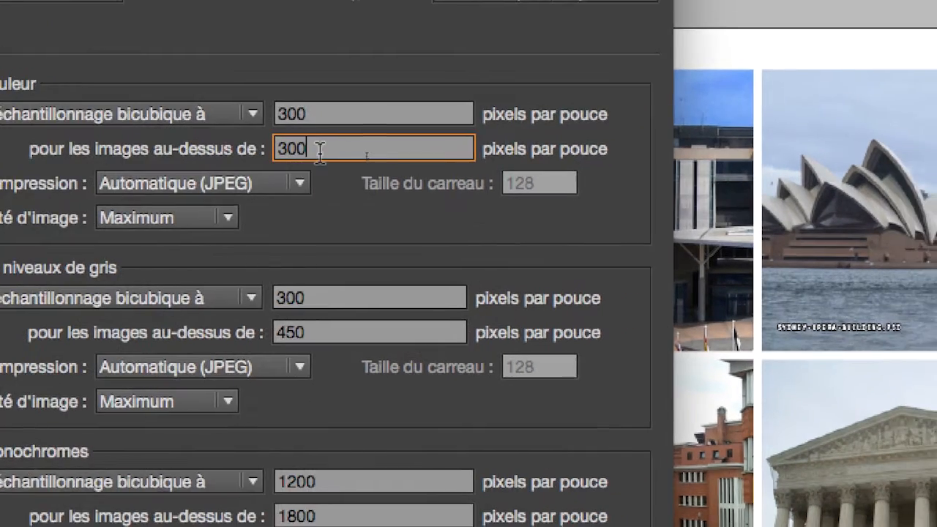
pyautogui.moveTo(371, 147); pyautogui.dragTo(316, 145)
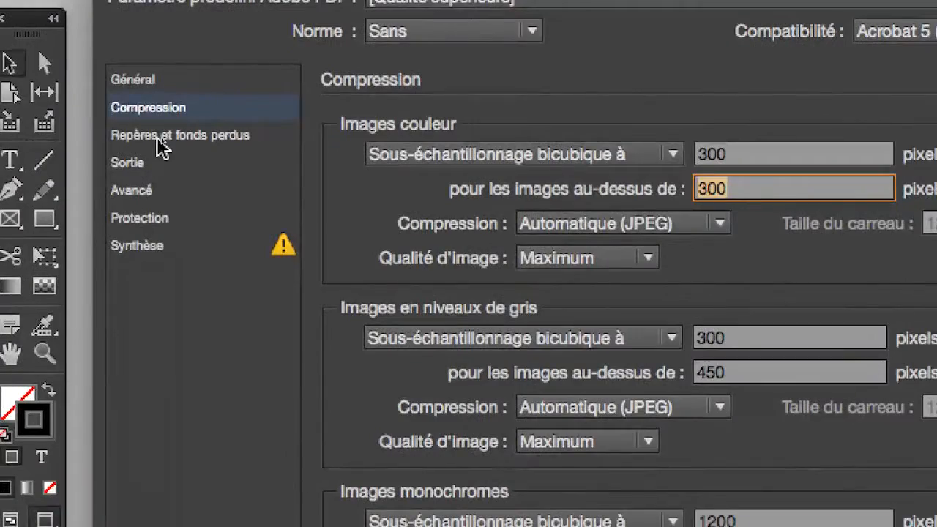
# Enable all printer's marks for the PDF except the bleed marks
pyautogui.click(161, 143)
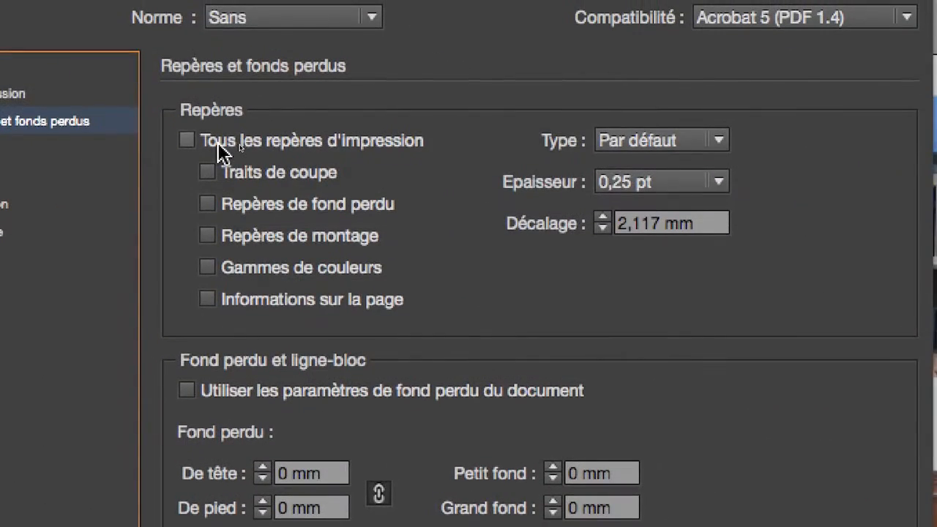
pyautogui.click(220, 146)
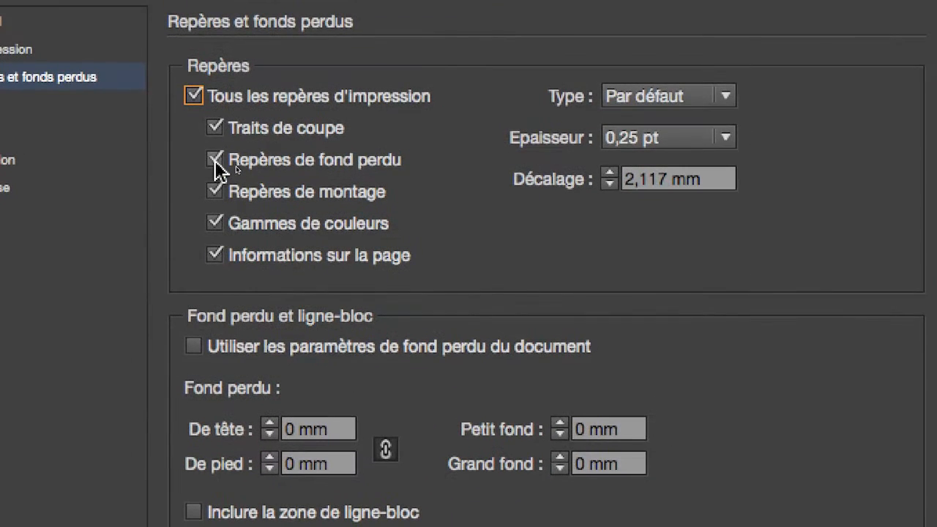
pyautogui.click(215, 163)
pyautogui.click(215, 161)
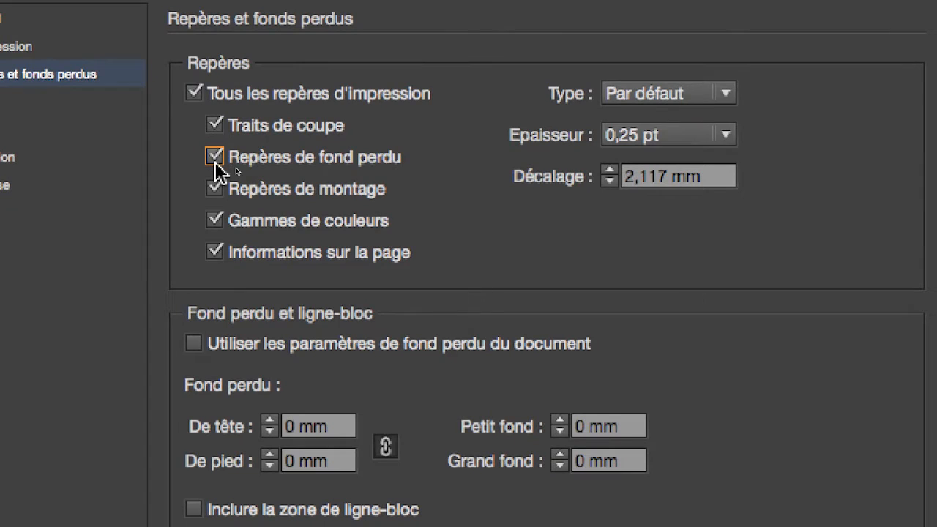
pyautogui.click(215, 162)
pyautogui.click(215, 162)
pyautogui.click(214, 162)
pyautogui.click(214, 162)
pyautogui.click(214, 162)
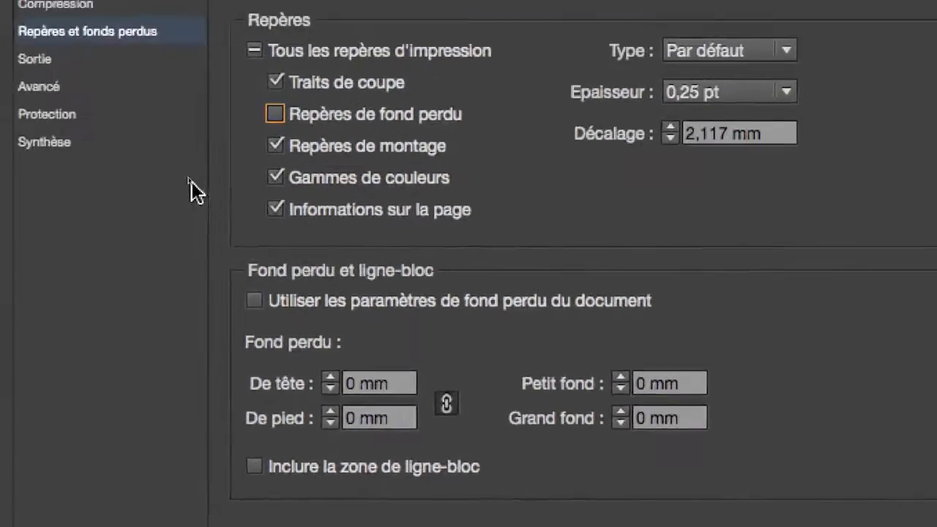
# Set the PDF output's colour conversion to Convertir vers la destination
pyautogui.click(154, 146)
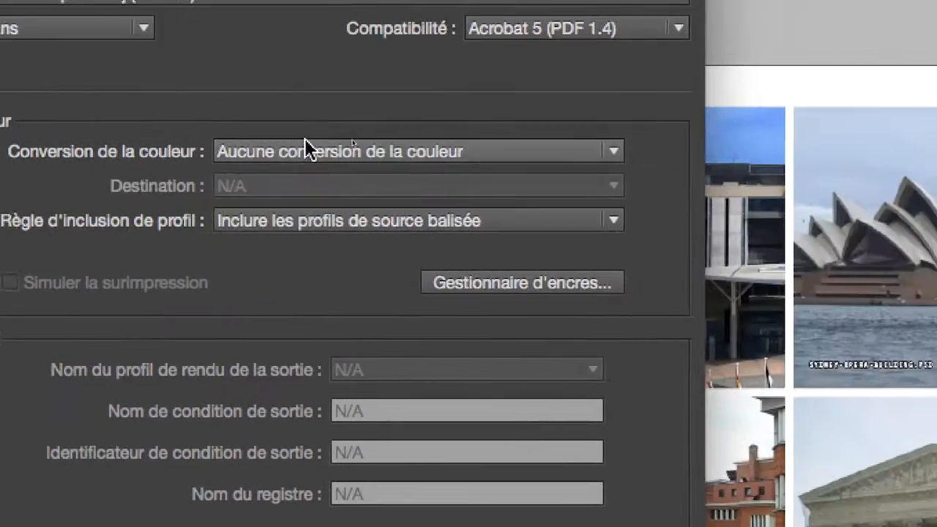
pyautogui.click(709, 131)
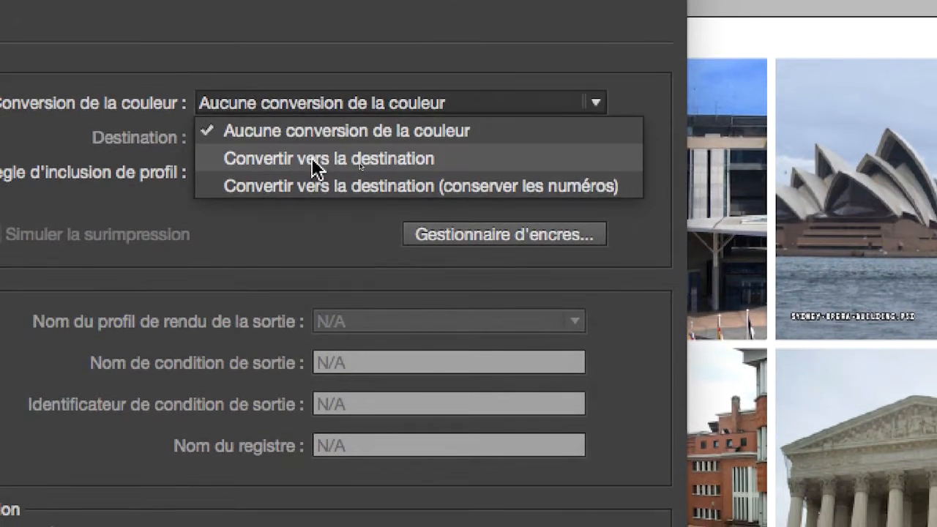
pyautogui.click(317, 204)
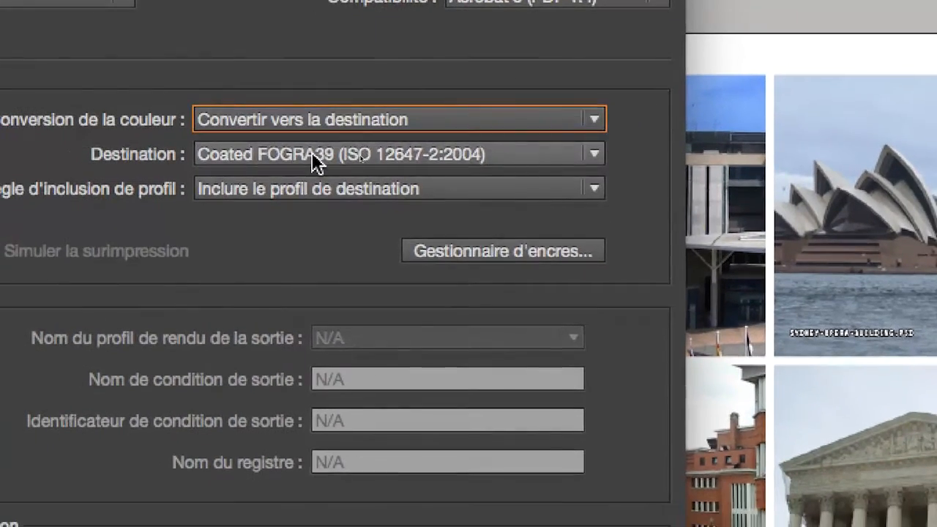
# Try Uncoated FOGRA29 (ISO 12647-2:2004) as the destination profile, and return the destination to Coated FOGRA39 (ISO 12647-2:2004)
pyautogui.click(314, 175)
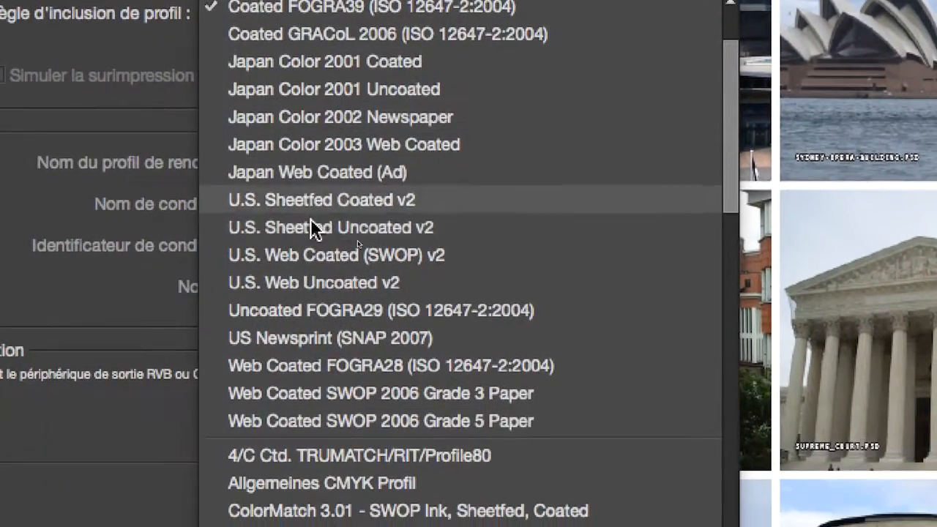
pyautogui.scroll(5, 306, 293)
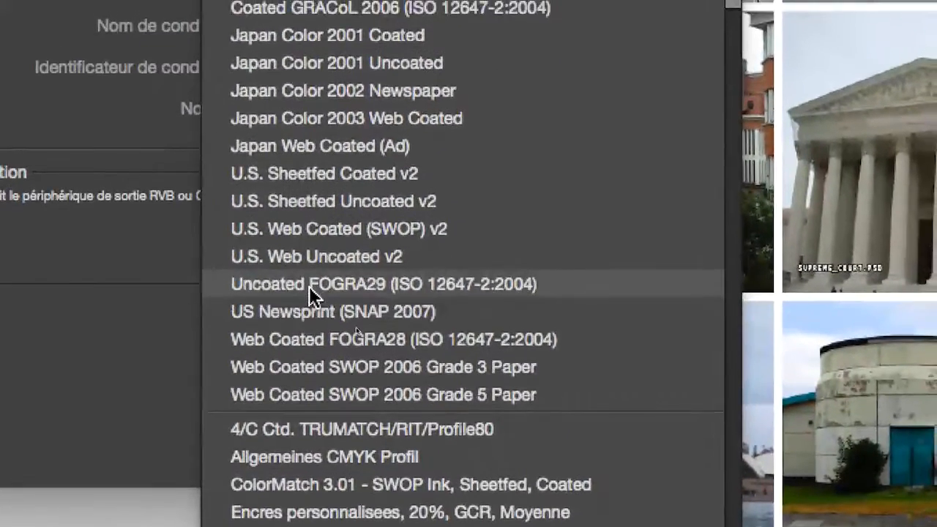
pyautogui.click(308, 273)
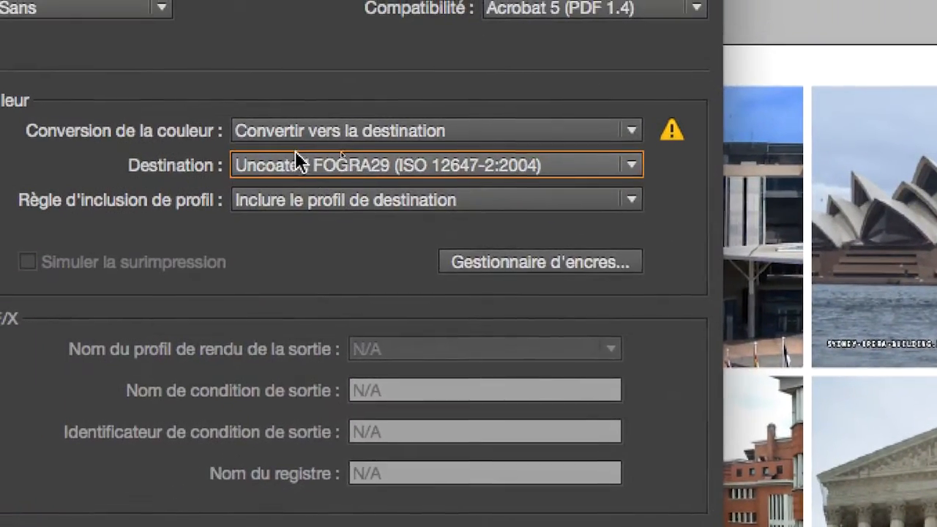
pyautogui.click(272, 7)
pyautogui.scroll(8, 301, 172)
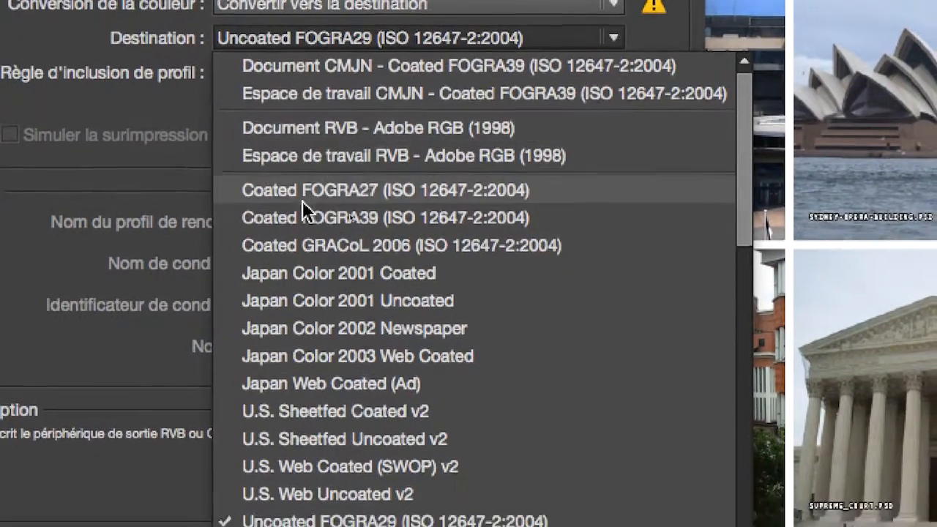
pyautogui.click(303, 214)
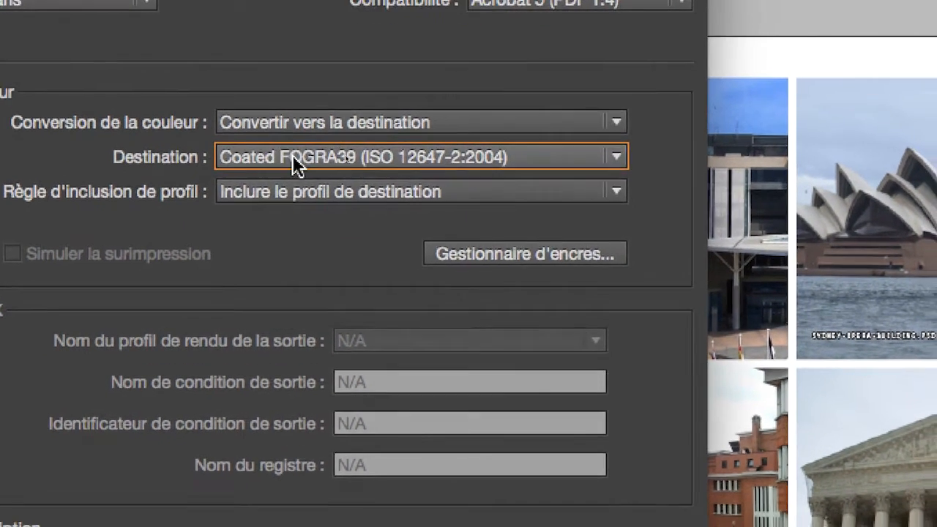
# Look through the available destination profiles and try sRGB IEC61966-2.1 as the PDF's colour destination
pyautogui.click(293, 156)
pyautogui.scroll(3, 300, 242)
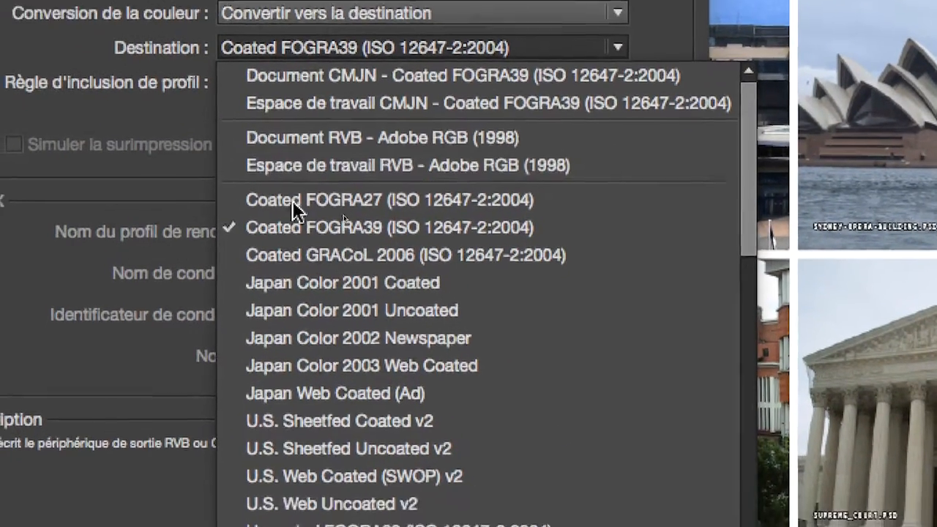
pyautogui.scroll(-4, 295, 208)
pyautogui.scroll(-4, 290, 214)
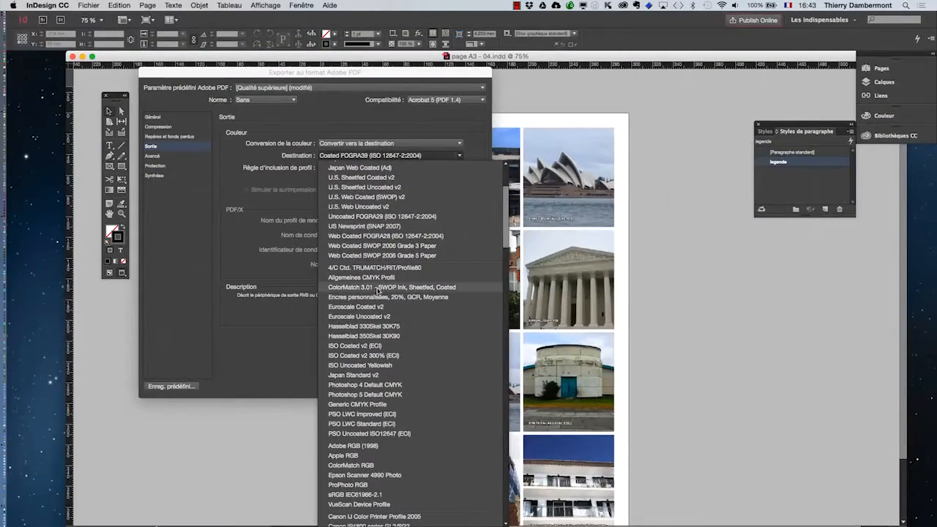
pyautogui.scroll(-10, 394, 388)
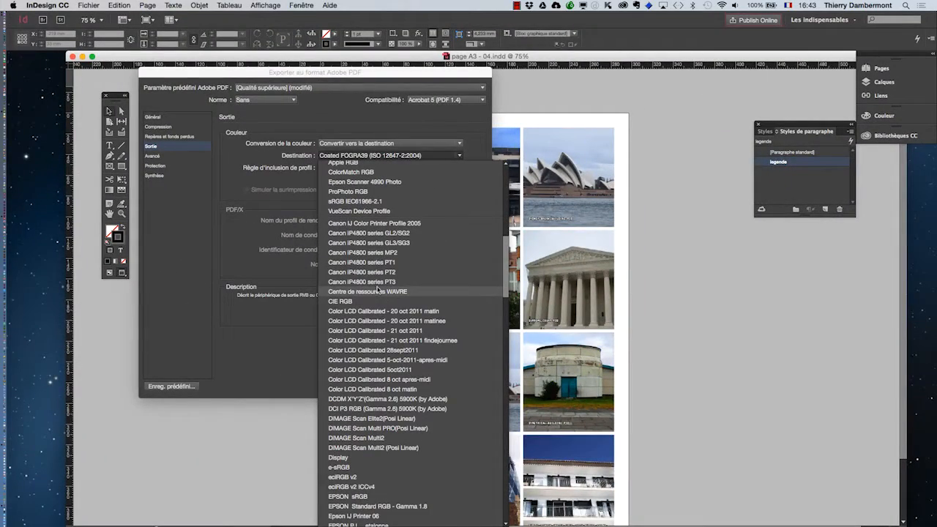
pyautogui.click(349, 210)
pyautogui.click(344, 157)
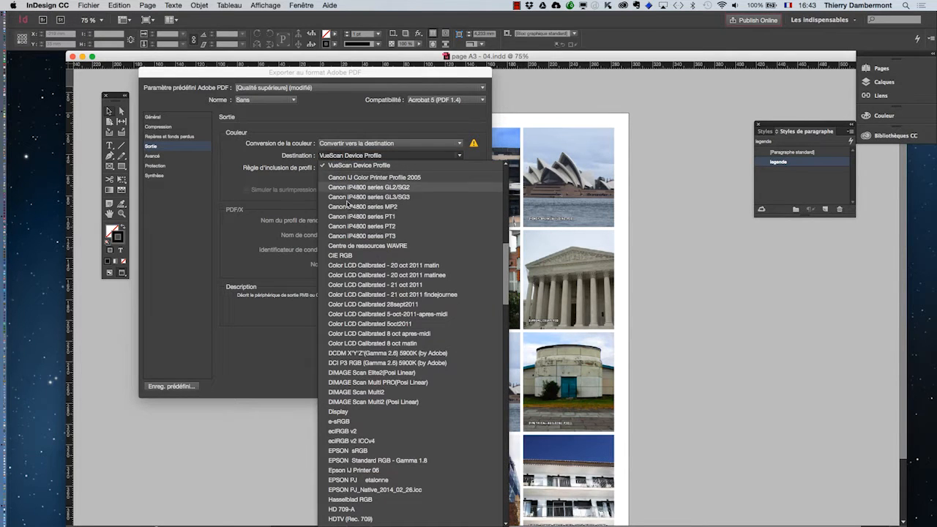
pyautogui.scroll(-1, 370, 311)
pyautogui.scroll(-2, 370, 320)
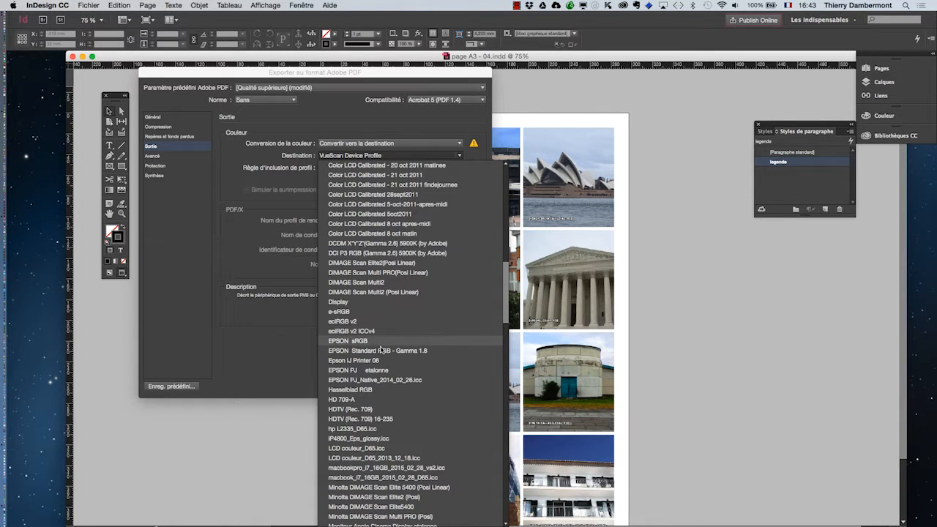
pyautogui.scroll(-4, 380, 350)
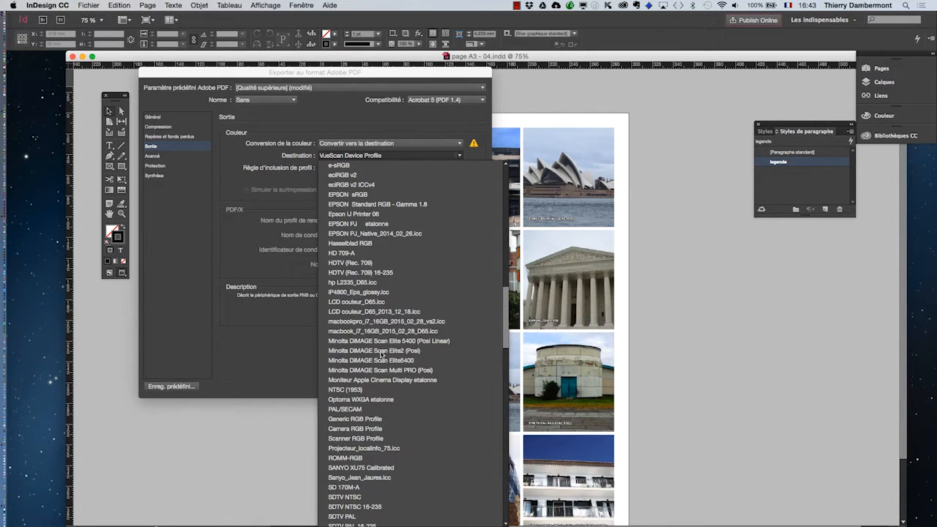
pyautogui.scroll(5, 377, 383)
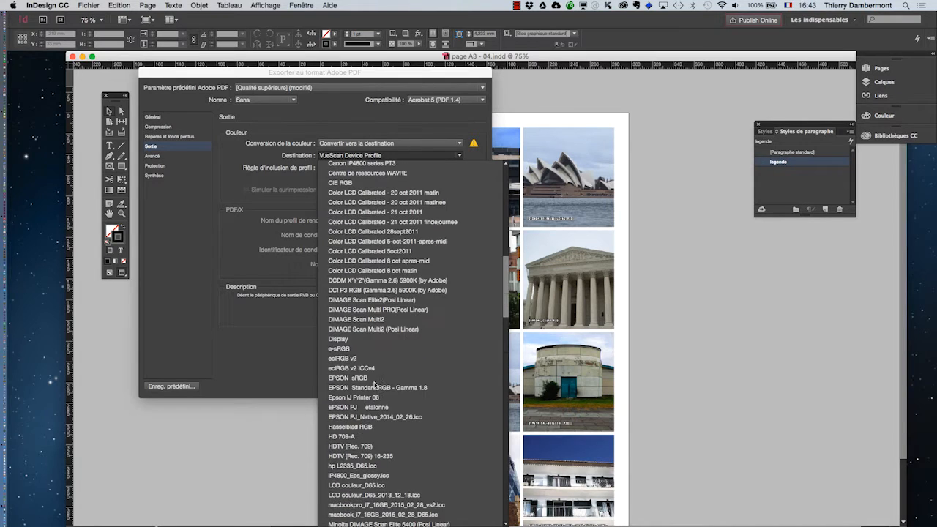
pyautogui.scroll(8, 375, 382)
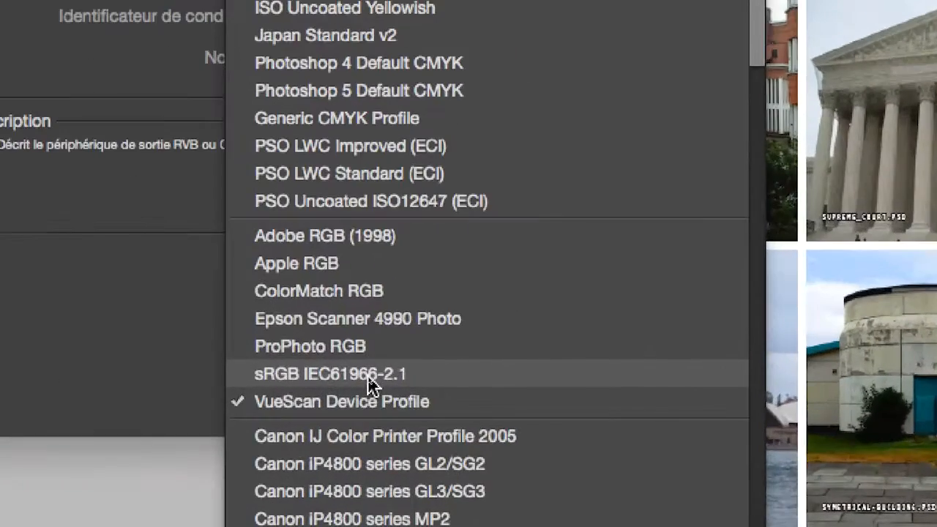
pyautogui.click(368, 375)
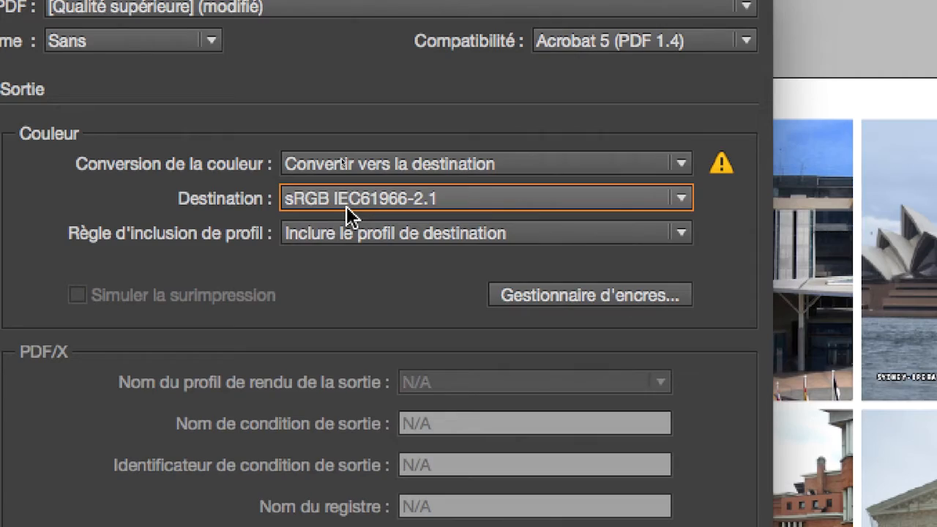
# Return the PDF's colour destination to Coated FOGRA39 (ISO 12647-2:2004)
pyautogui.click(347, 206)
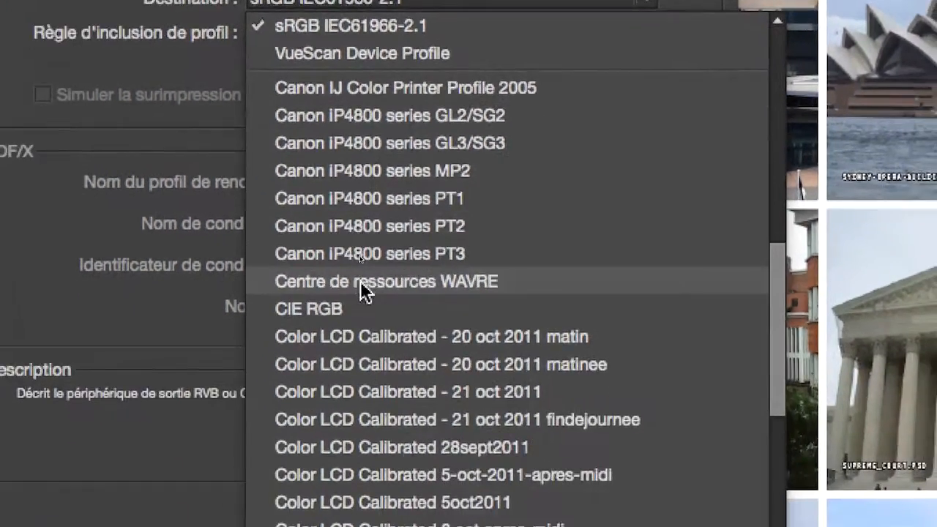
pyautogui.scroll(10, 361, 282)
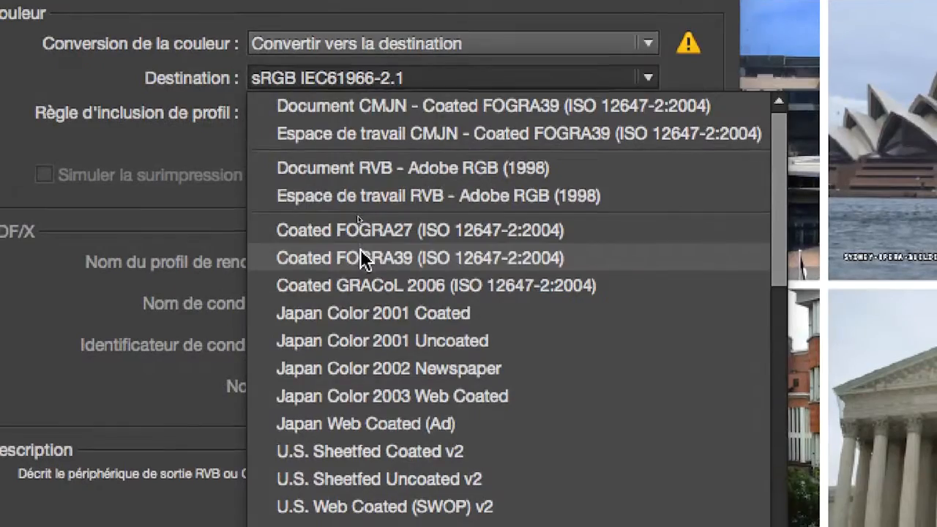
pyautogui.click(361, 251)
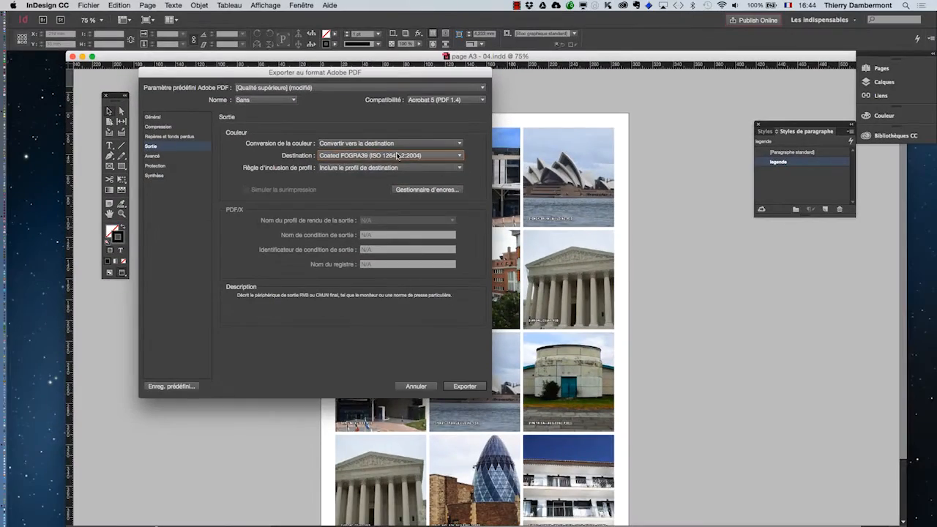
# Try Uncoated FOGRA29 (ISO 12647-2:2004) as the colour destination, and switch back to Coated FOGRA39 (ISO 12647-2:2004)
pyautogui.click(398, 155)
pyautogui.scroll(-2, 389, 277)
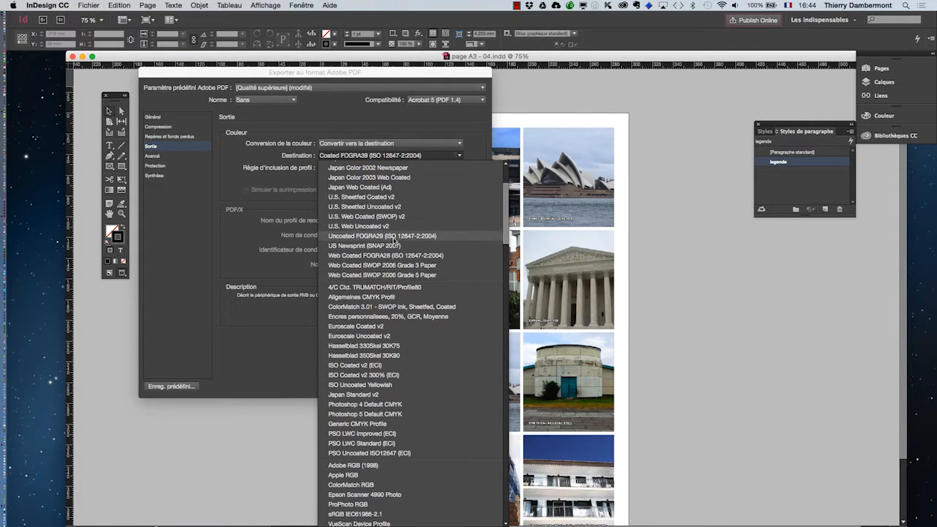
pyautogui.scroll(2, 394, 240)
pyautogui.scroll(3, 383, 231)
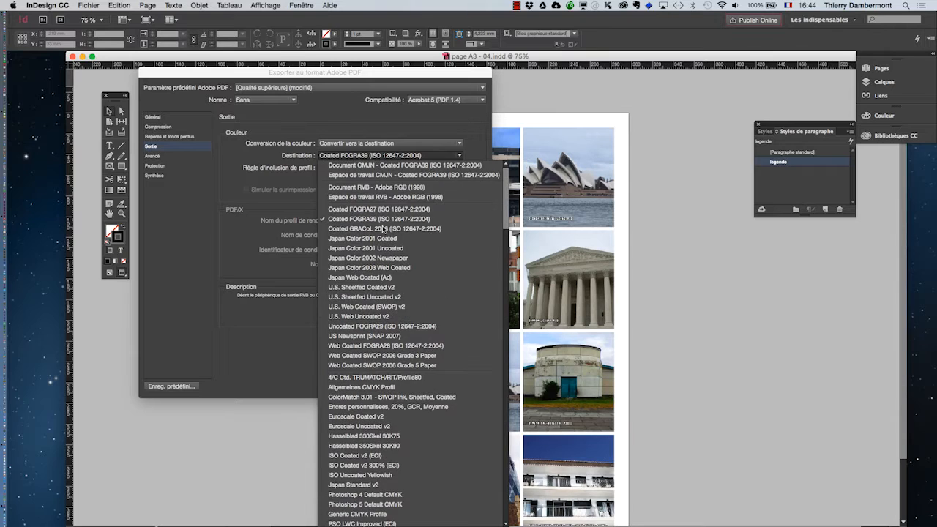
pyautogui.click(403, 326)
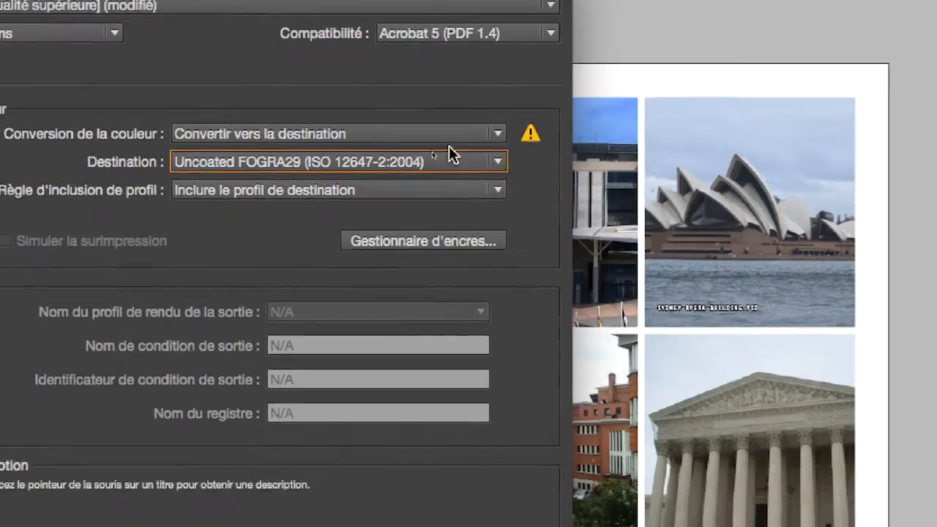
pyautogui.click(374, 169)
pyautogui.scroll(5, 320, 226)
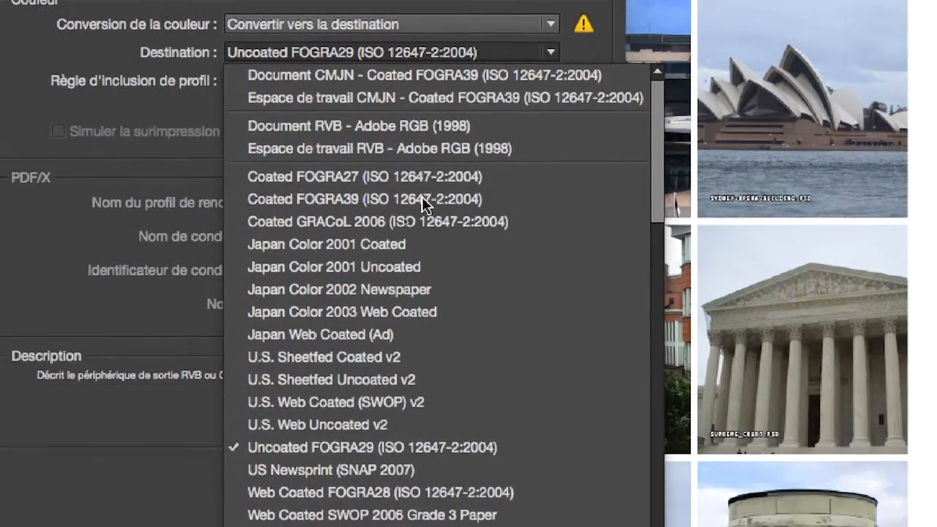
pyautogui.click(440, 260)
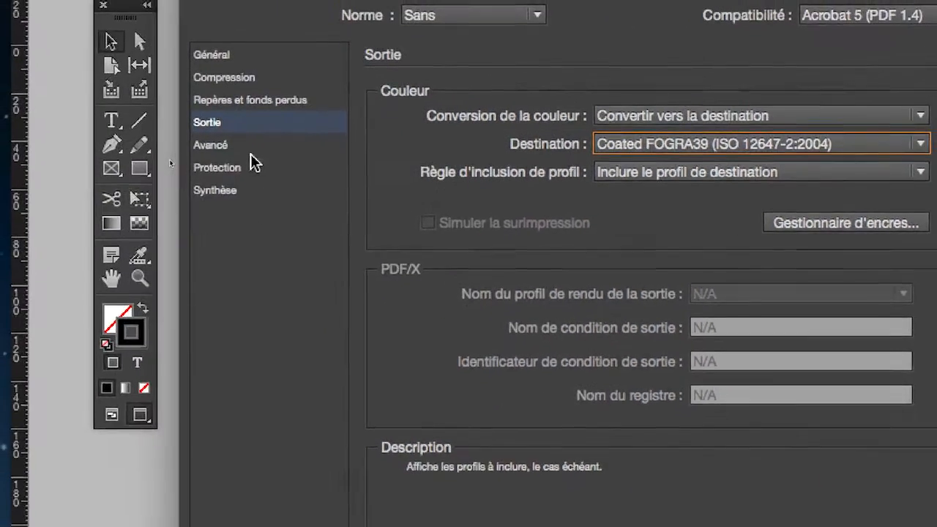
# Review the Avancé, Protection and Synthèse settings and export the PDF, accepting the current transparency blend space
pyautogui.click(249, 151)
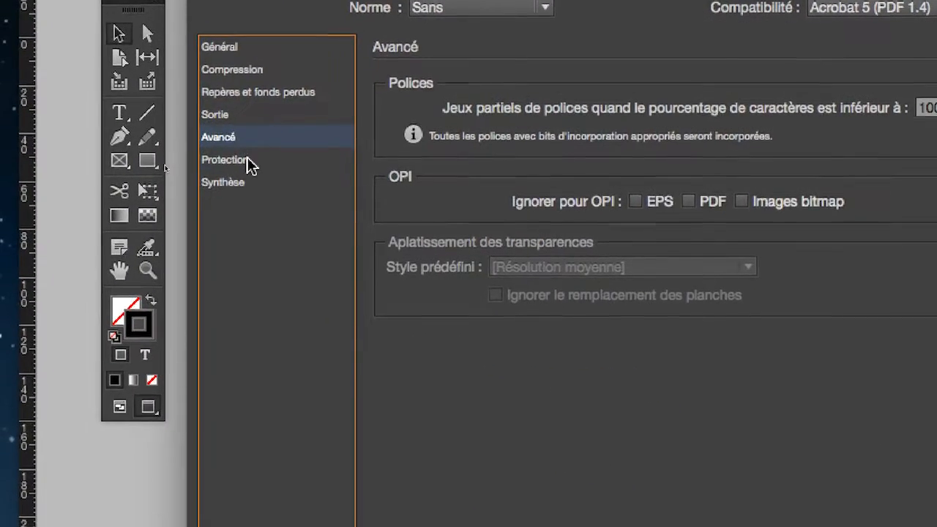
pyautogui.click(248, 159)
pyautogui.click(246, 182)
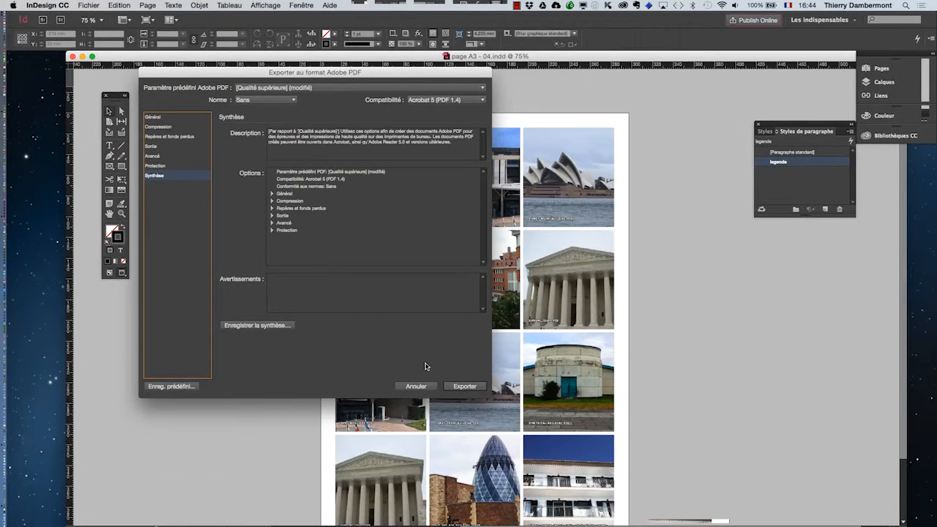
pyautogui.click(460, 384)
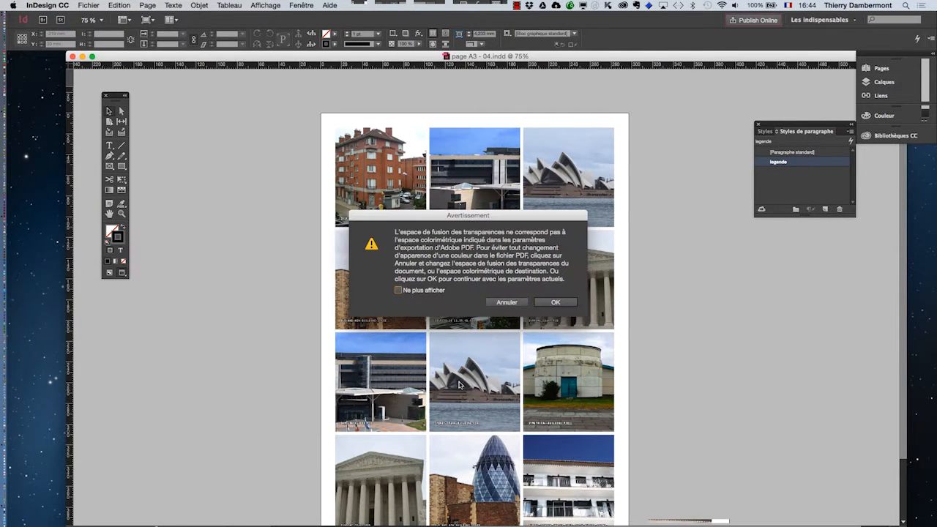
pyautogui.click(556, 303)
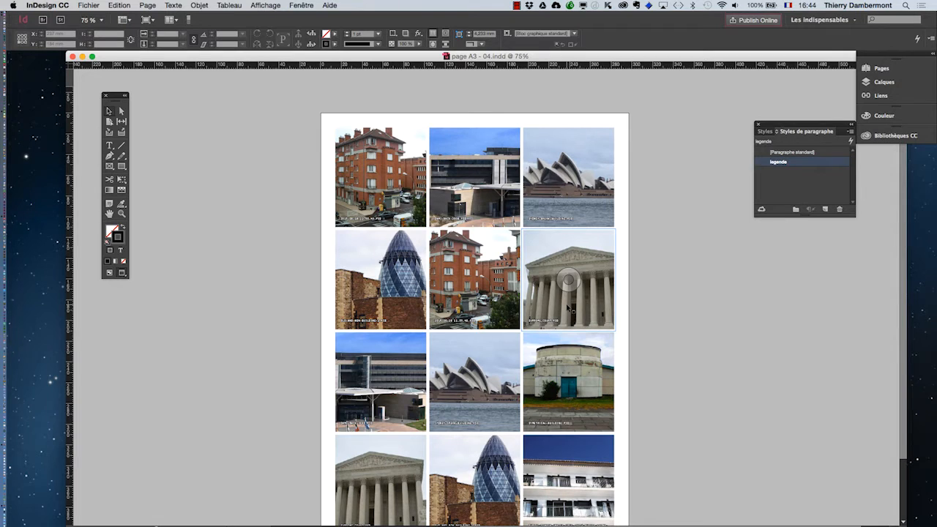
# Switch to Finder and open the metadonnees et indesign folder inside PS pour les photographes - fev 2016 in a new window
pyautogui.press('super+Tab')
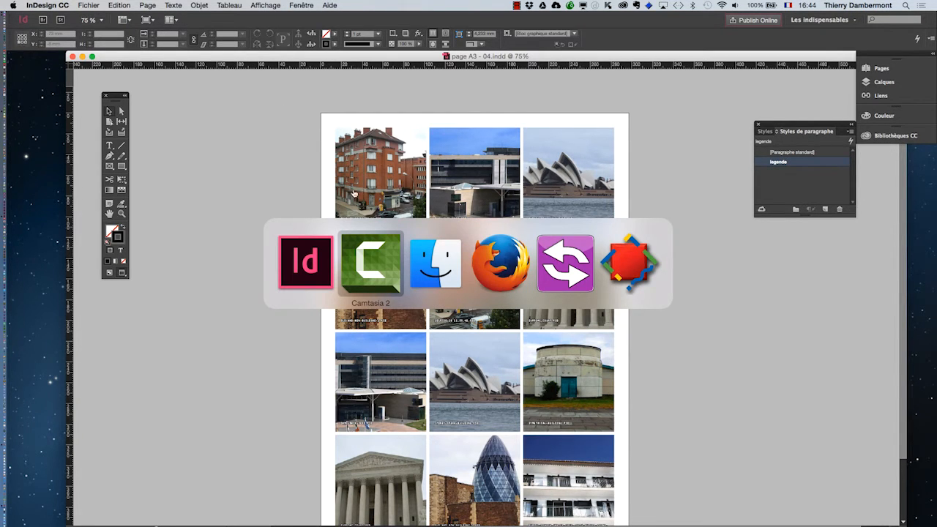
pyautogui.click(414, 258)
pyautogui.click(76, 5)
pyautogui.click(99, 17)
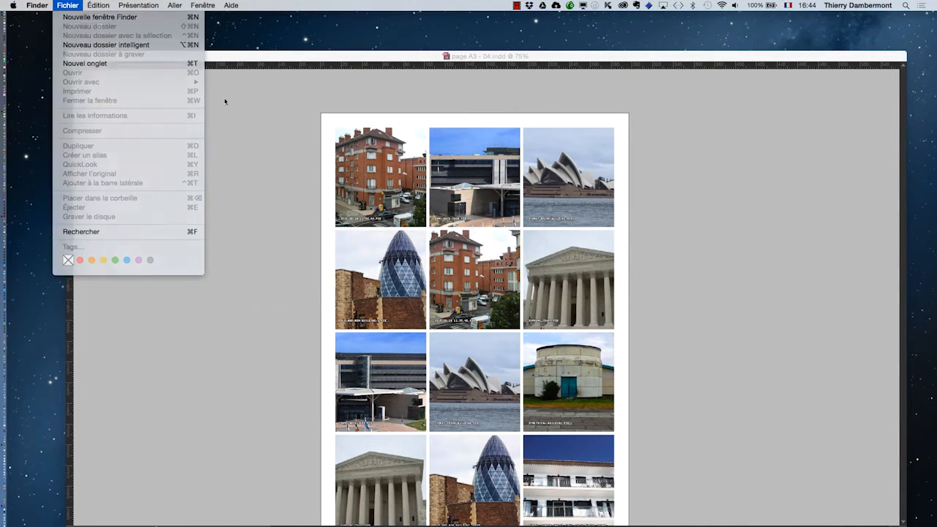
pyautogui.click(169, 155)
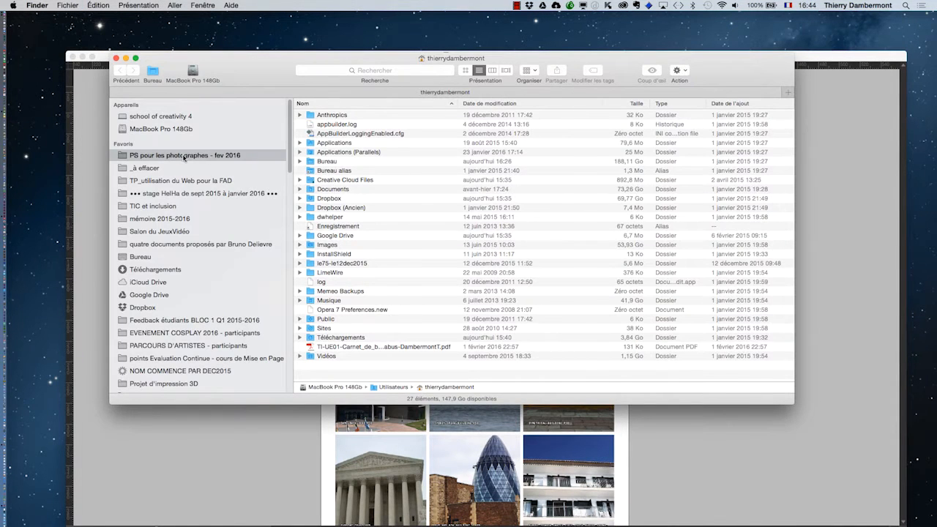
pyautogui.doubleClick(333, 116)
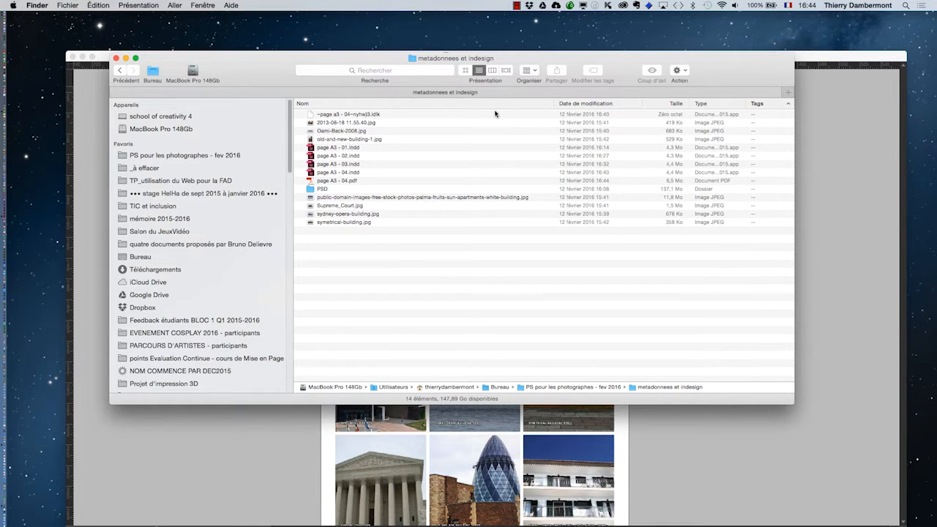
# Sort the folder by modification date to open page A3 - 04.pdf in Acrobat Pro, and hide all other applications
pyautogui.click(586, 104)
pyautogui.click(327, 115)
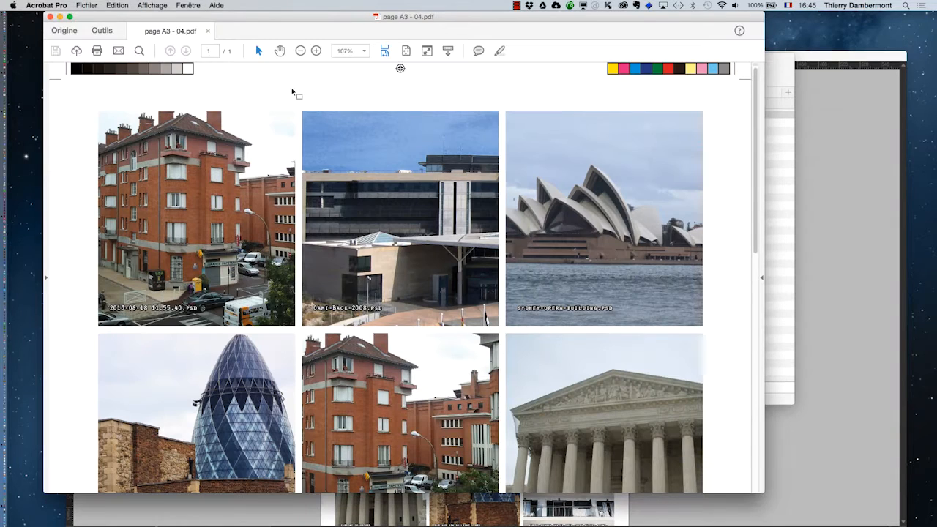
pyautogui.press('alt+super+h')
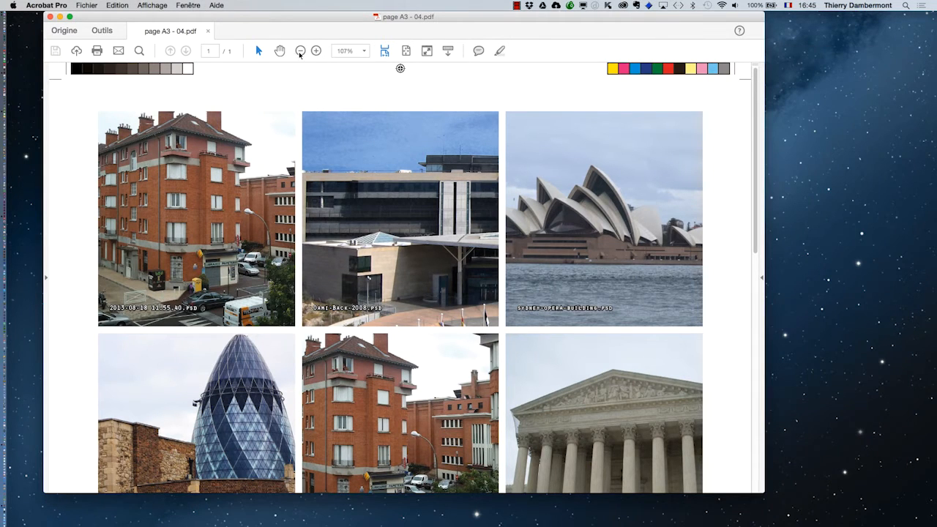
# Examine the layout of the whole exported page together with its printer's marks and colour bars
pyautogui.click(300, 50)
pyautogui.click(299, 51)
pyautogui.click(299, 51)
pyautogui.click(300, 50)
pyautogui.click(299, 50)
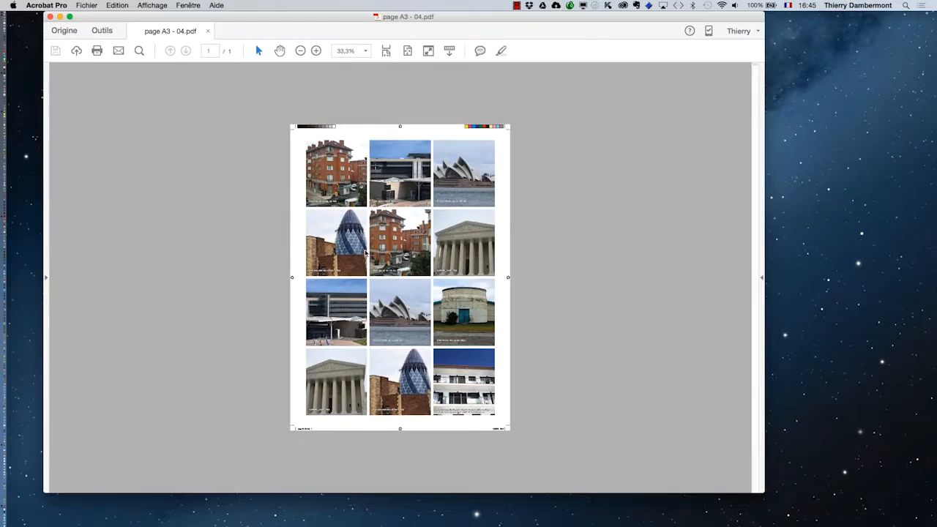
# Inspect the sharpness of the pictures and their file-name captions at magnifications from 300% to 800%
pyautogui.scroll(5, 350, 218)
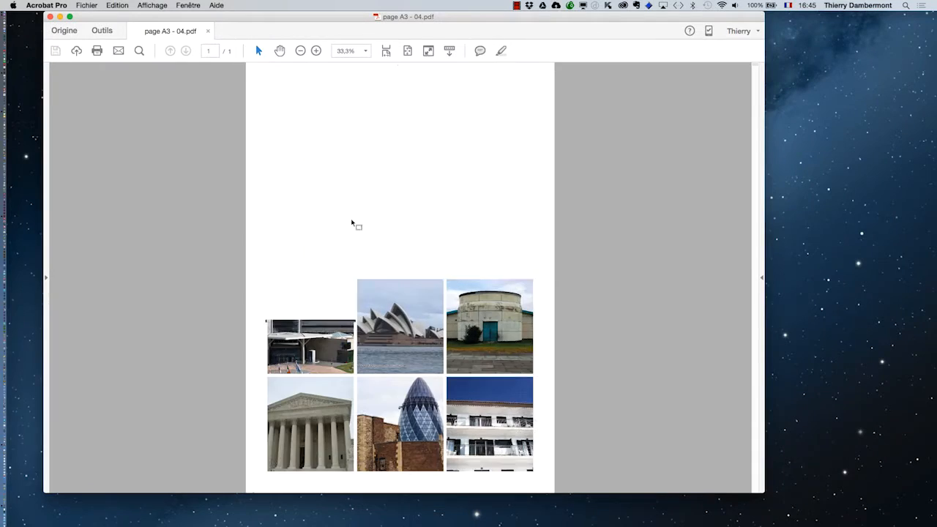
pyautogui.scroll(4, 333, 128)
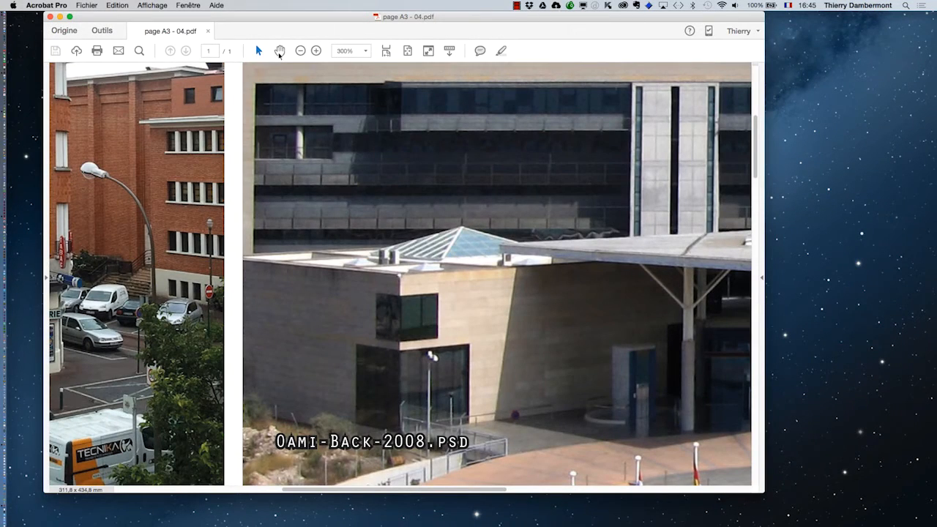
pyautogui.moveTo(455, 394); pyautogui.dragTo(451, 381)
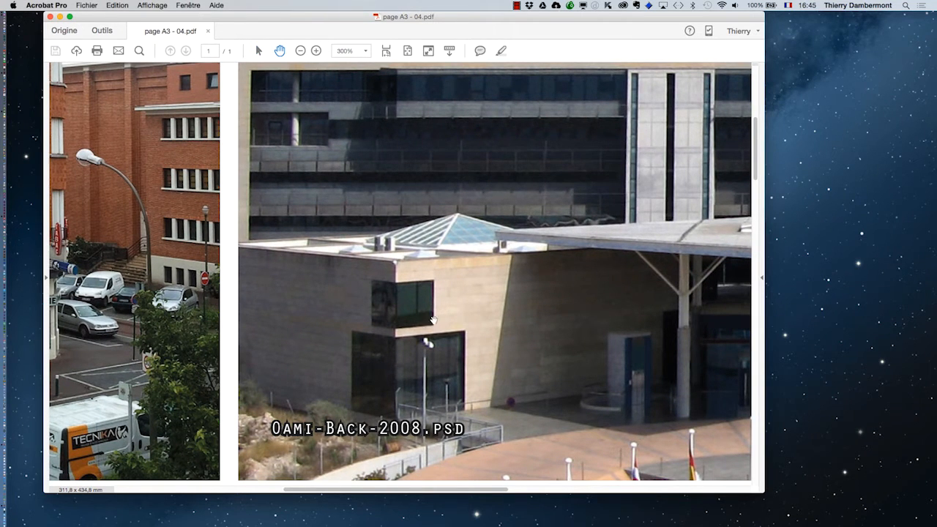
pyautogui.scroll(-10, 433, 320)
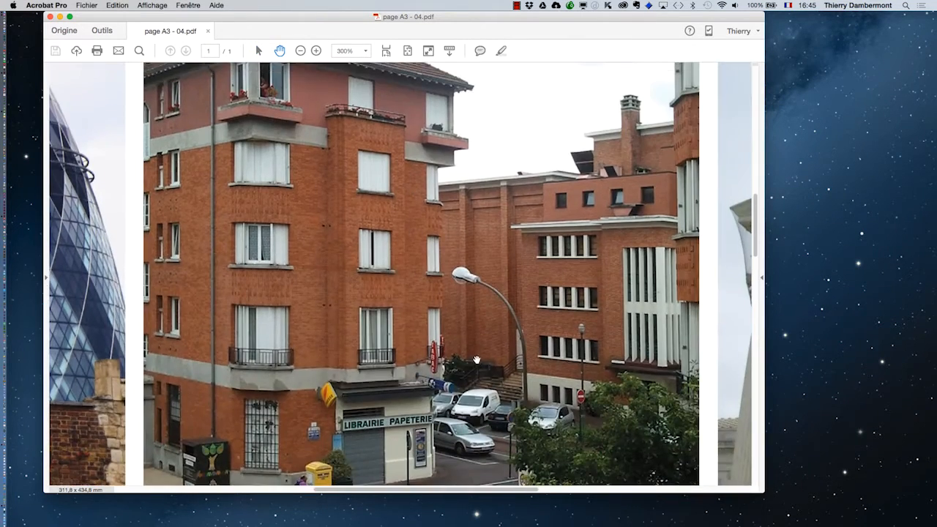
pyautogui.scroll(5, 433, 425)
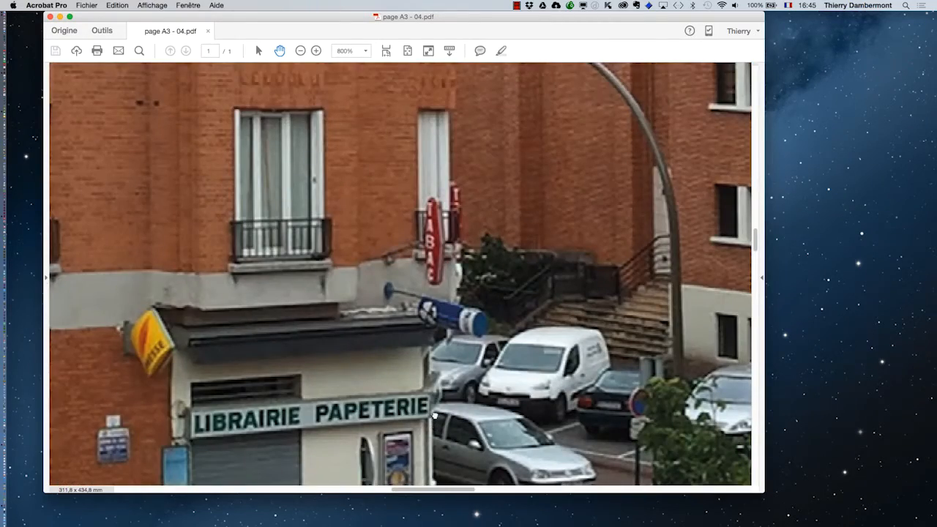
pyautogui.scroll(-4, 433, 416)
pyautogui.scroll(-2, 565, 369)
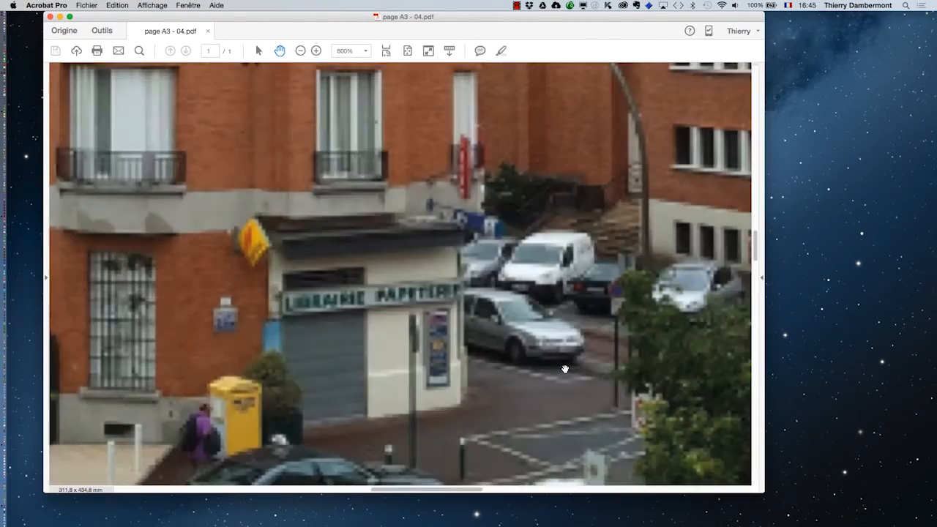
pyautogui.scroll(-3, 564, 371)
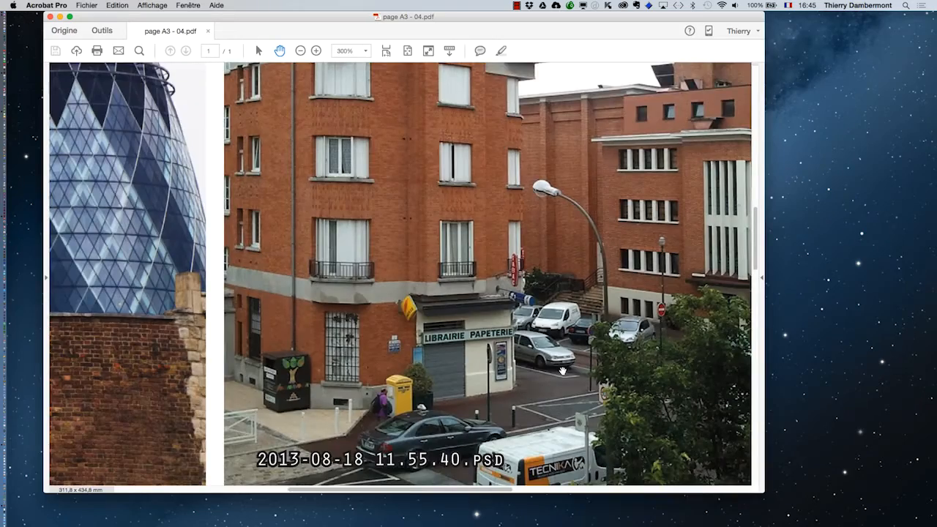
# Check the file-name captions under the pictures across the page's rows, from the whole-page view up to 150%
pyautogui.scroll(-5, 563, 370)
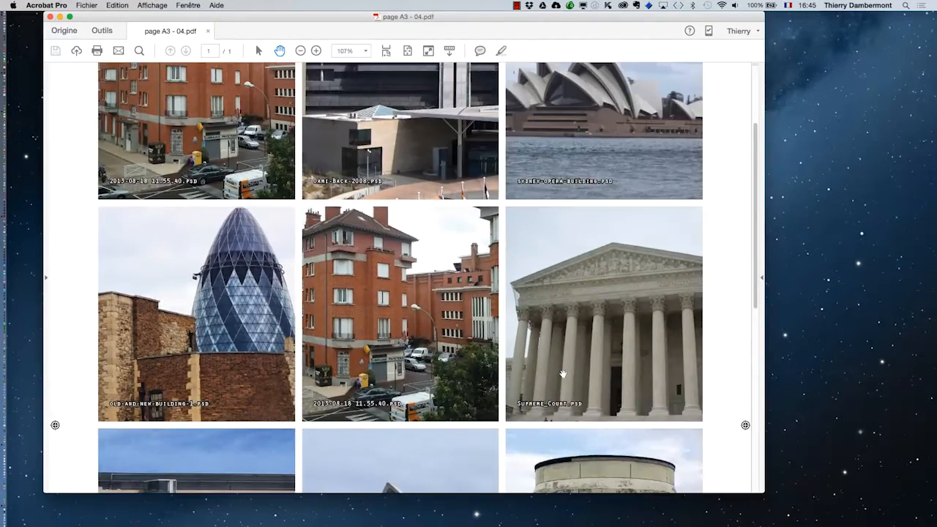
pyautogui.scroll(-5, 563, 374)
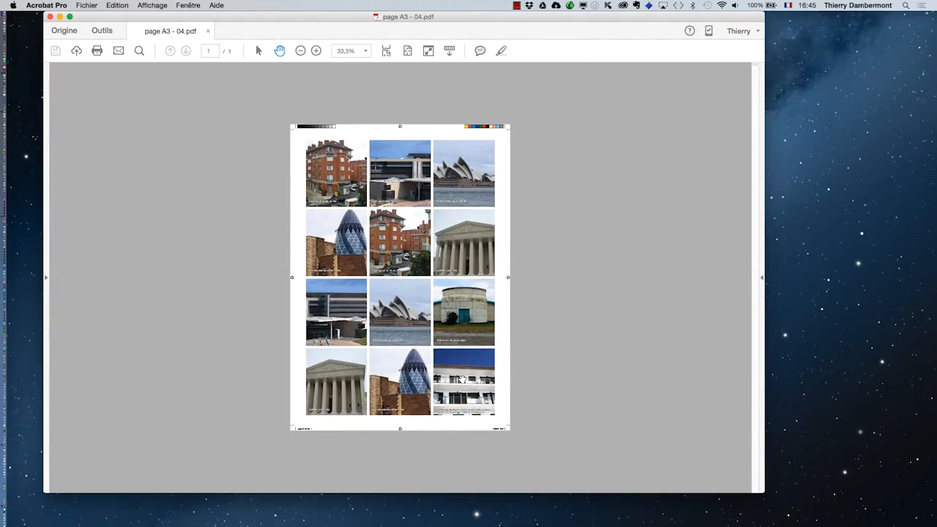
pyautogui.scroll(5, 447, 323)
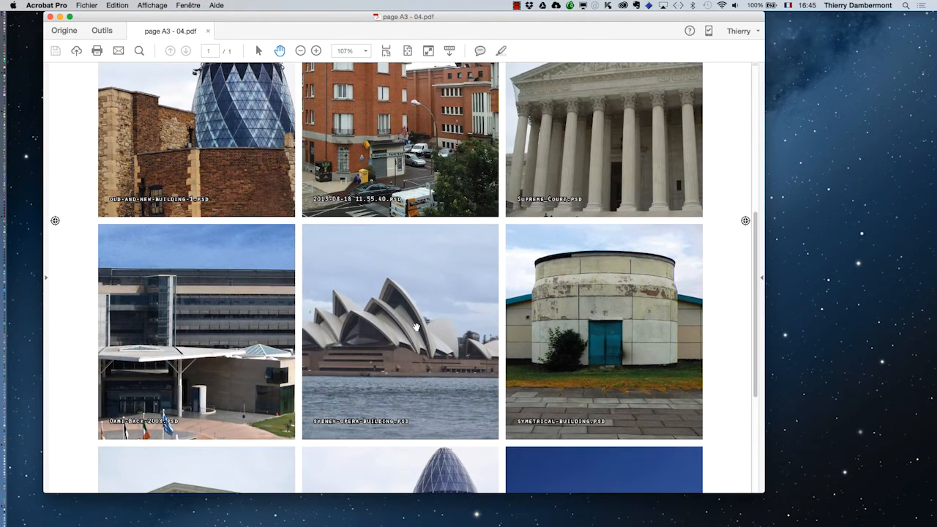
pyautogui.scroll(-5, 416, 327)
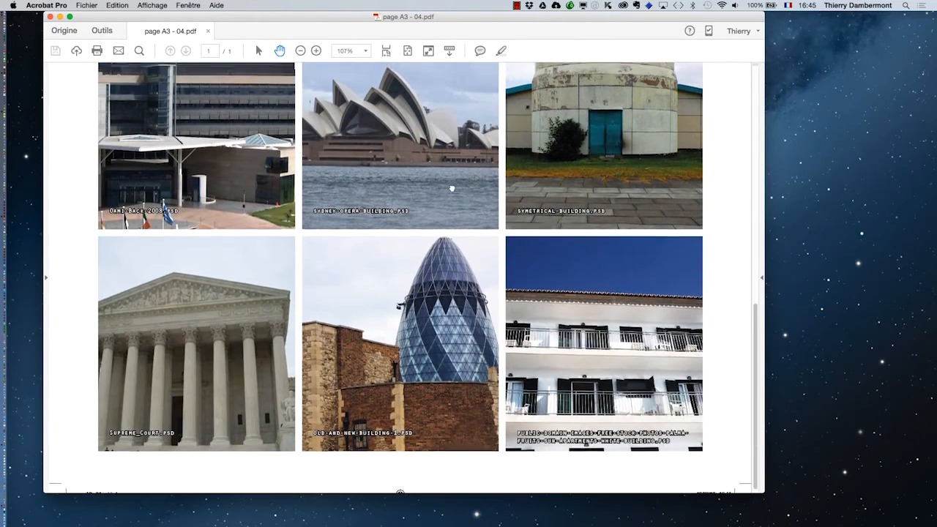
pyautogui.scroll(5, 380, 451)
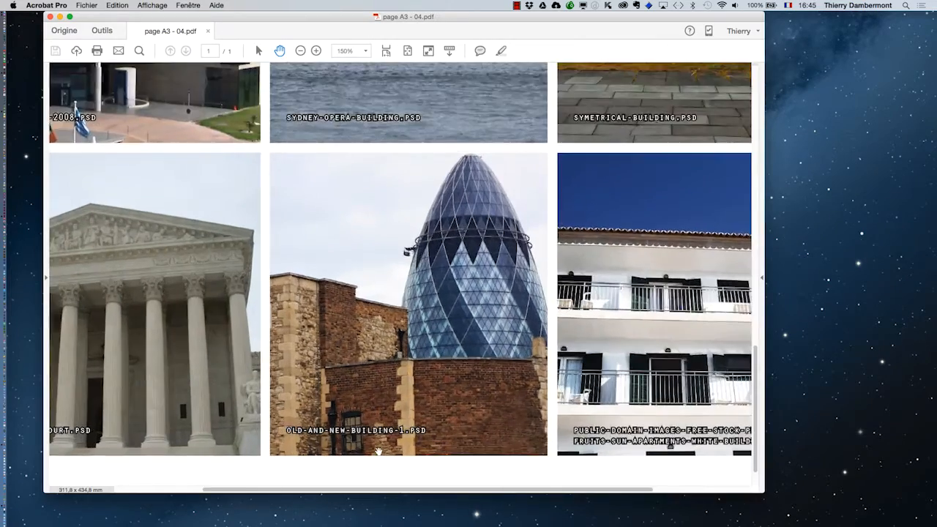
pyautogui.scroll(-8, 395, 431)
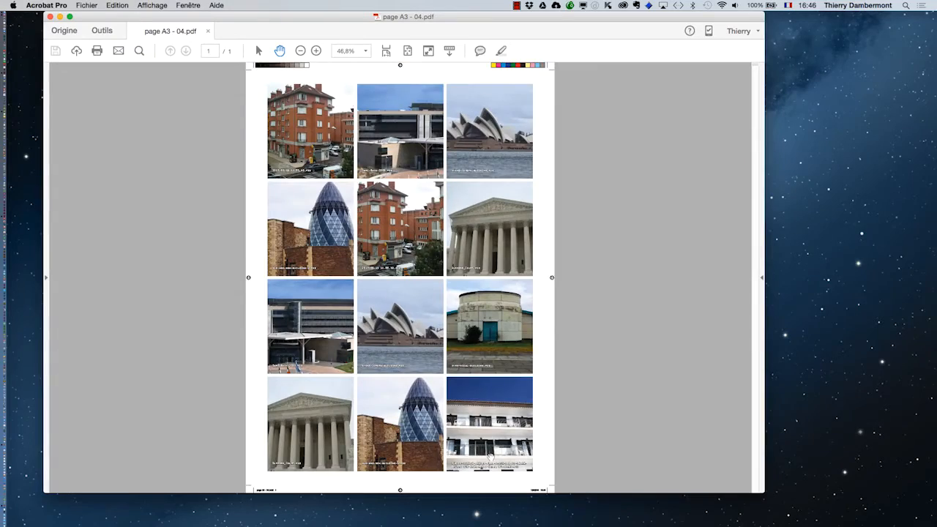
# Examine the two-line caption on the white apartment building picture in the page's last row at 200%
pyautogui.scroll(4, 495, 473)
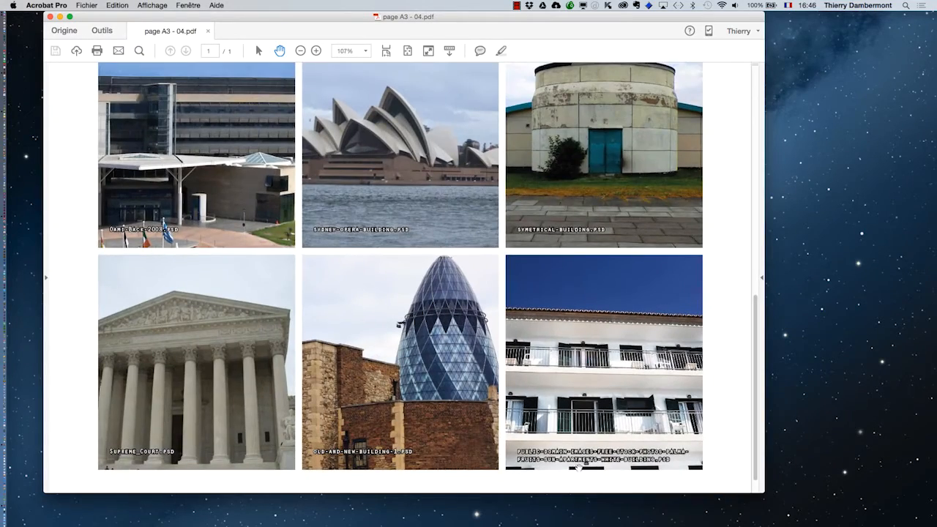
pyautogui.scroll(2, 495, 473)
pyautogui.scroll(1, 612, 466)
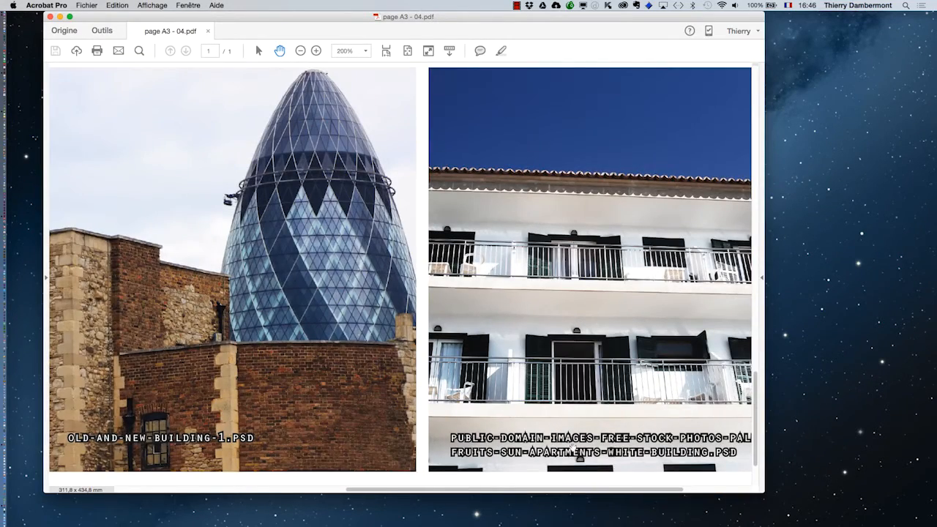
pyautogui.moveTo(573, 448); pyautogui.dragTo(465, 419)
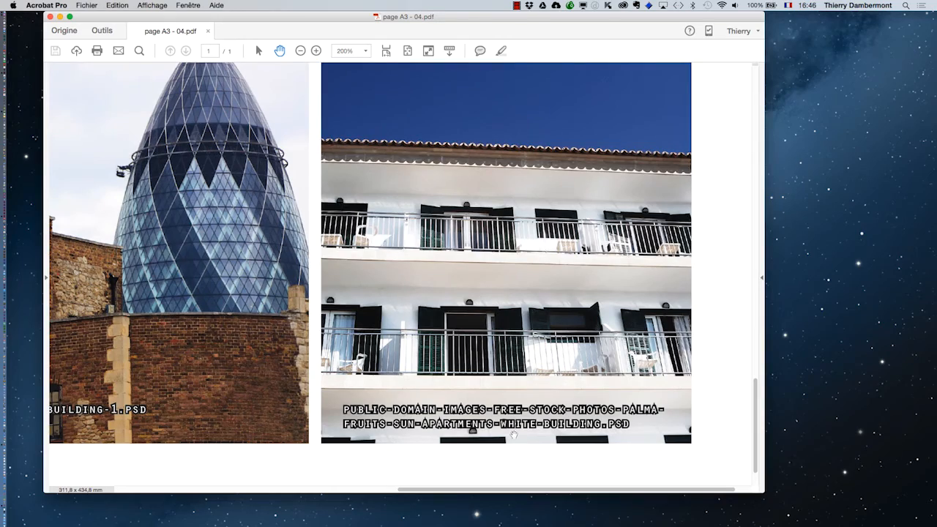